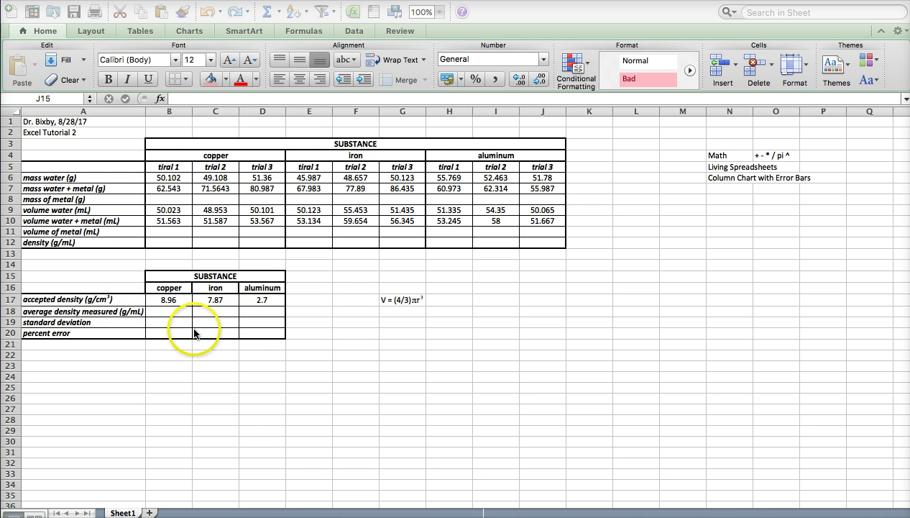
- Enter the formula =B7-B6 in cell B8 to calculate the mass of metal for copper trial 1
left_click(169, 198)
left_click(169, 199)
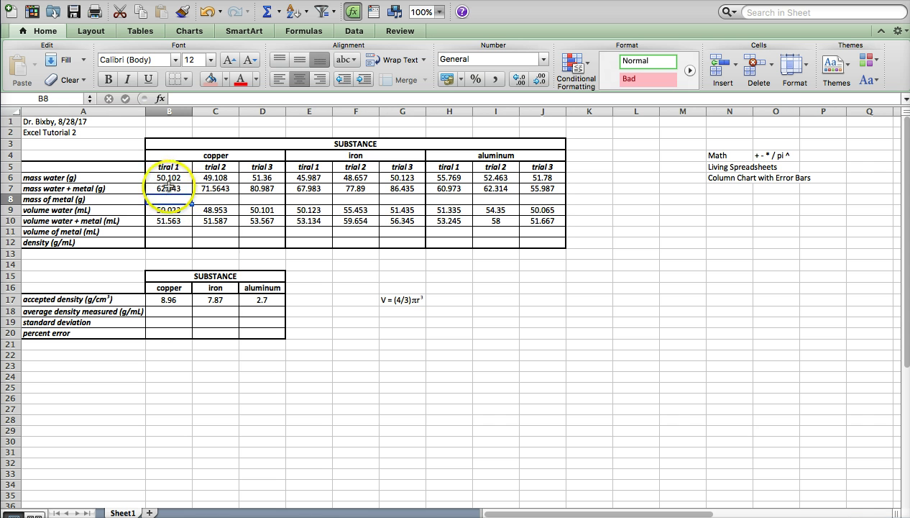
type("=")
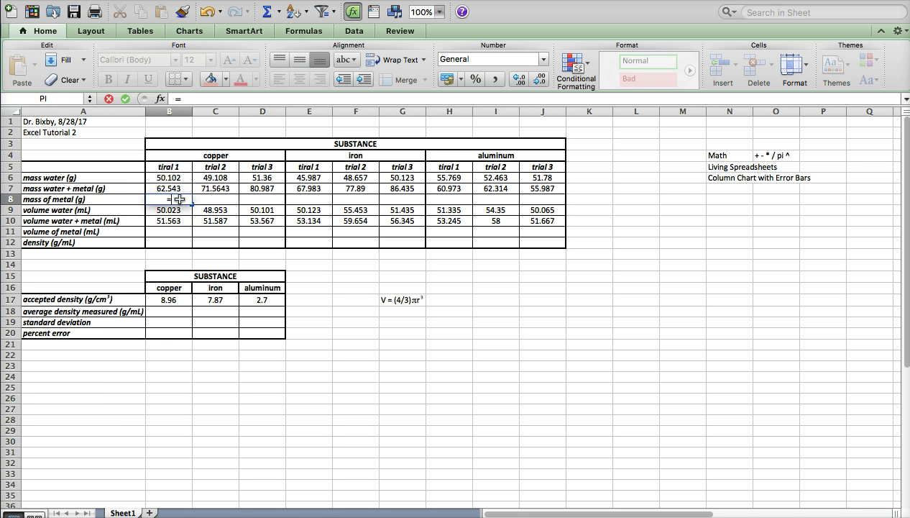
left_click(179, 189)
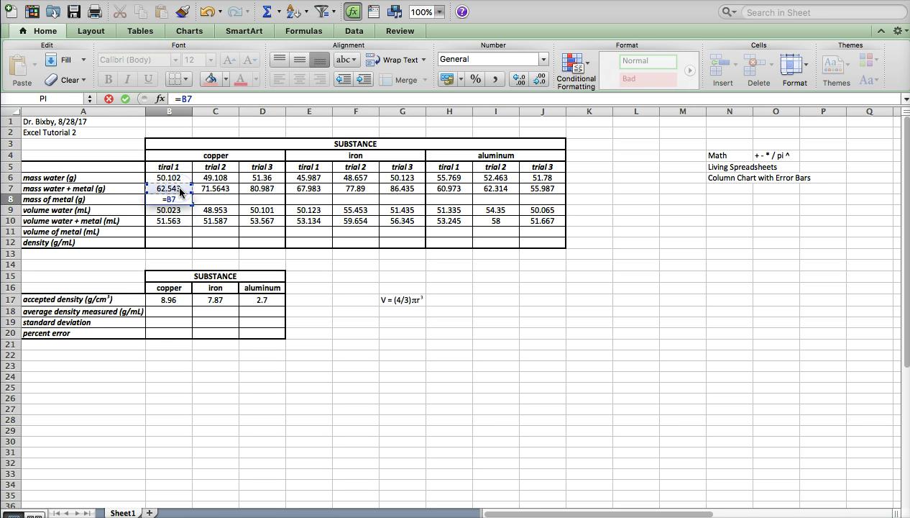
left_click(171, 176)
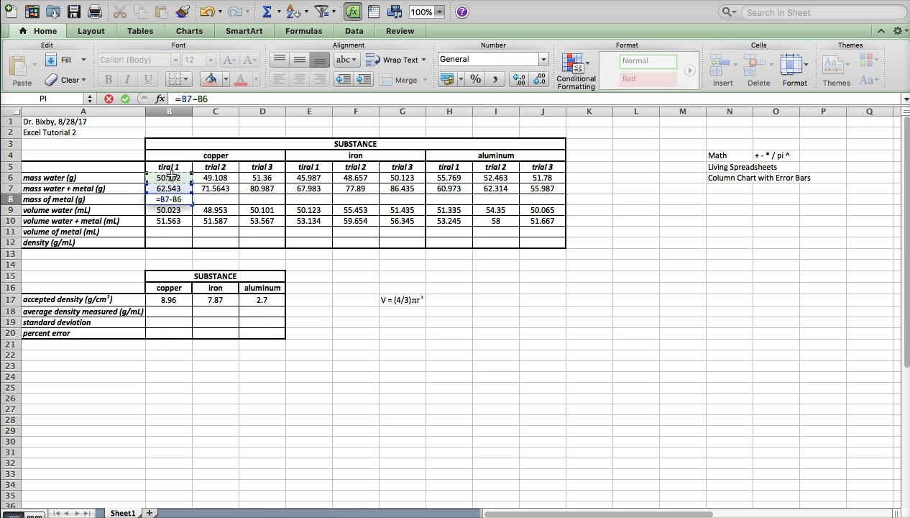
left_click(179, 200)
key("Return")
left_click(155, 208)
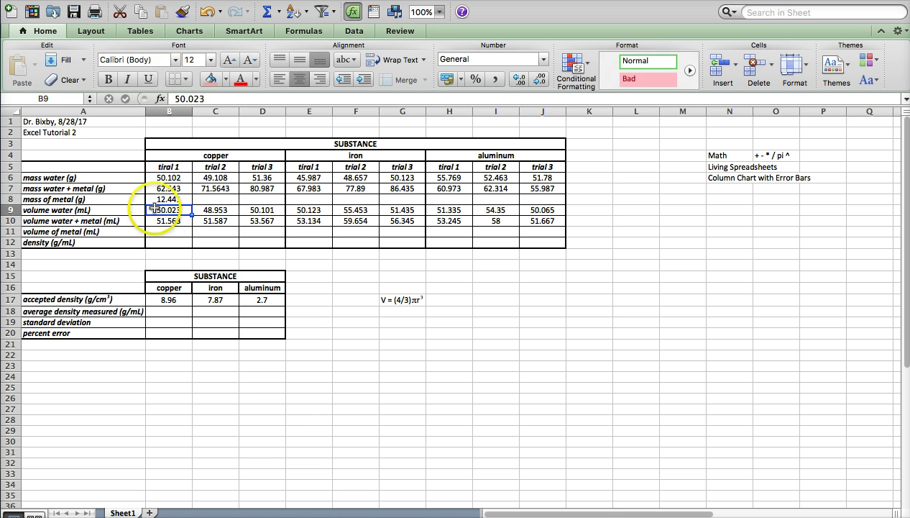
- Fill the mass of metal formula from B8 across the other two copper trials, C8:D8
key("Up")
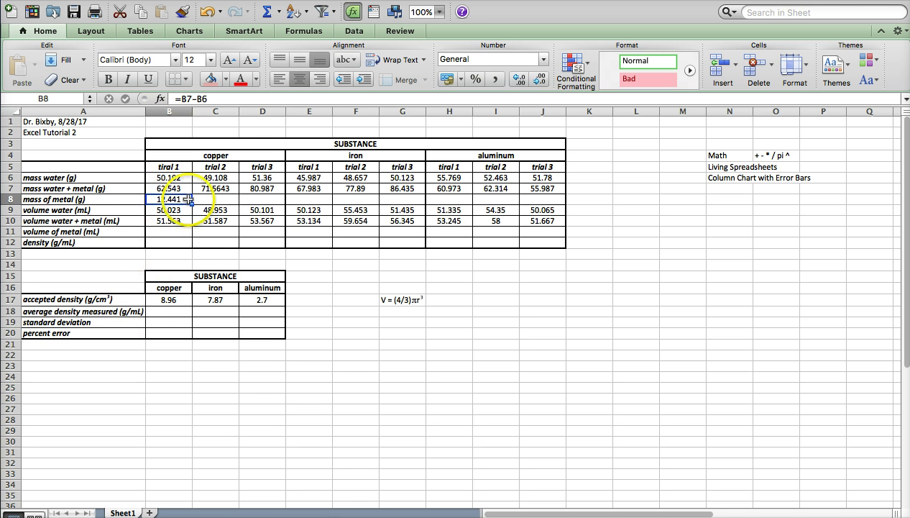
left_click_drag(192, 204, 267, 203)
left_click(260, 247)
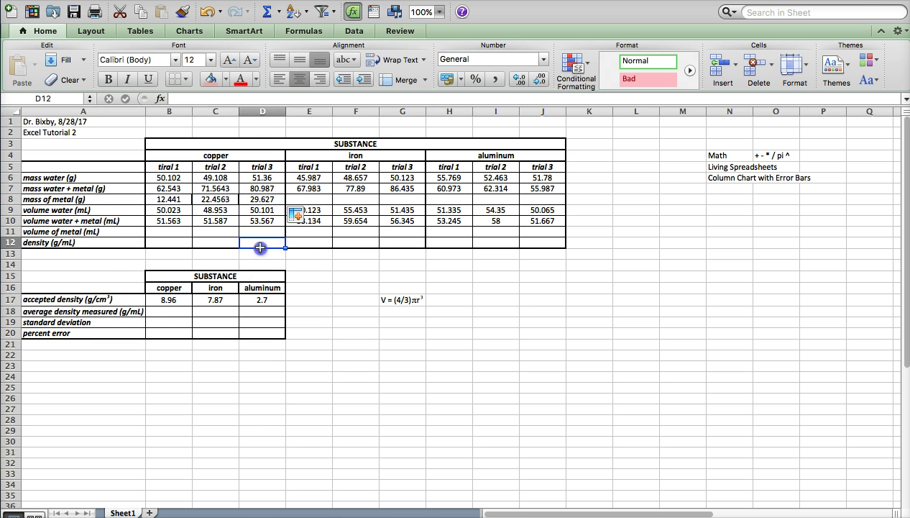
left_click(196, 200)
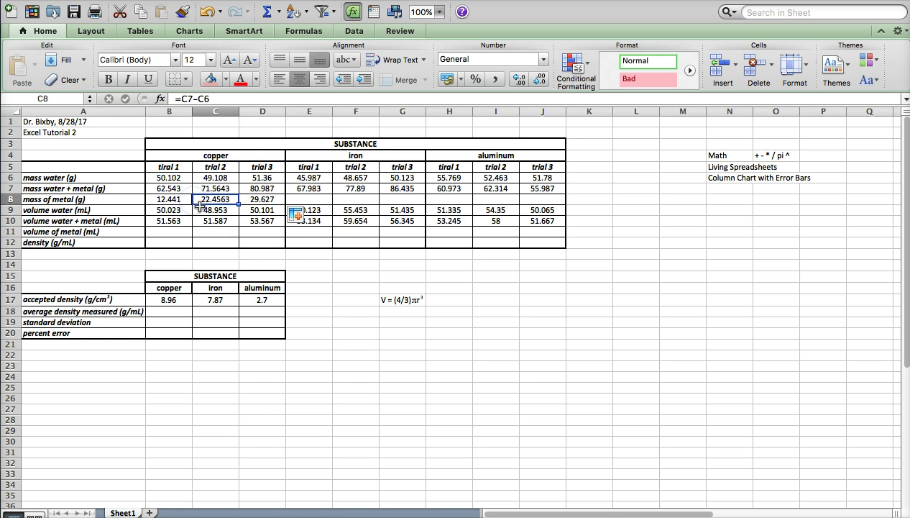
left_click(216, 210)
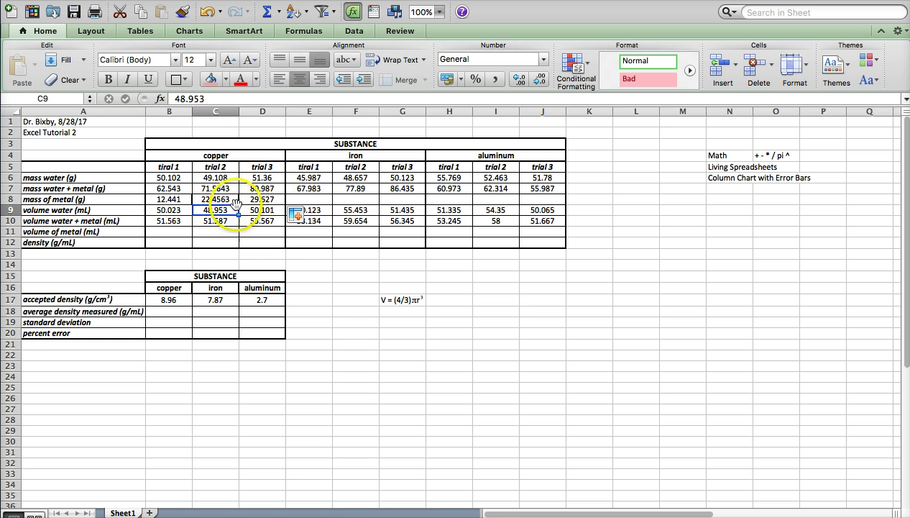
- Copy the mass of metal formula from B8 into E8 and fill it across the iron trials through G8
left_click(174, 201)
key("super+c")
left_click(310, 200)
key("super+v")
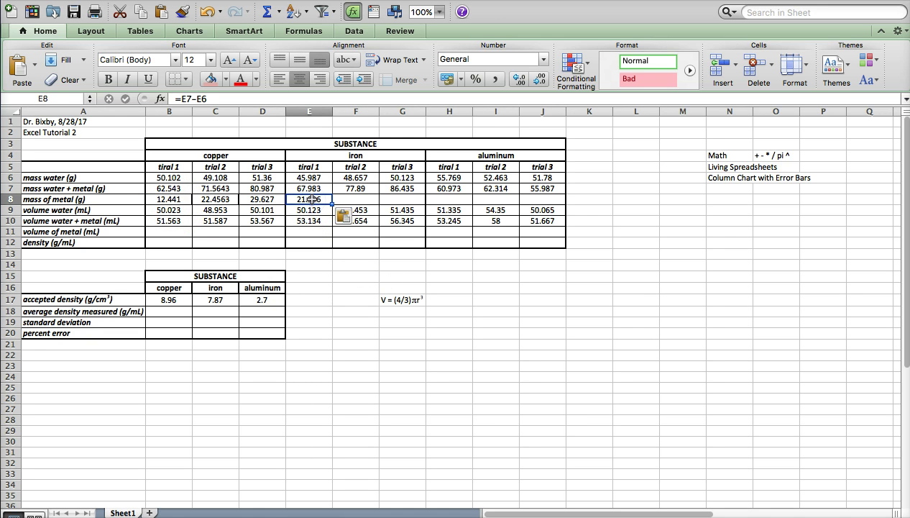
left_click_drag(332, 204, 403, 202)
left_click(338, 388)
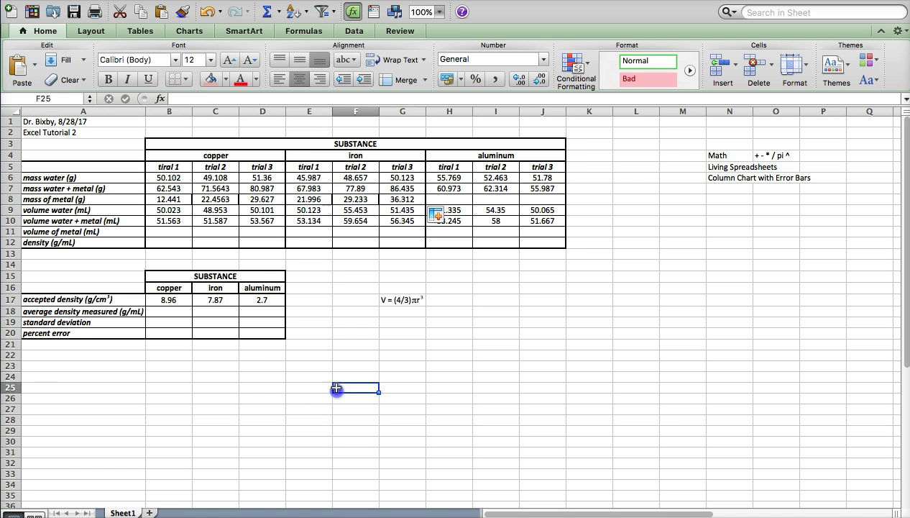
left_click(447, 195)
left_click_drag(472, 204, 517, 204)
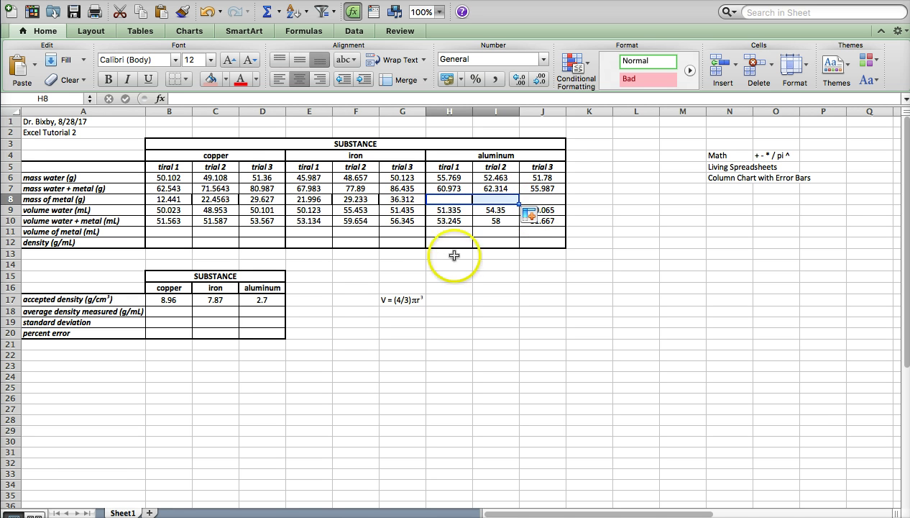
left_click(413, 264)
- Fill the mass of metal formula from G8 across the aluminum trials H8:J8 and check the cell references in I8
left_click(413, 201)
left_click_drag(418, 209, 547, 206)
left_click(590, 200)
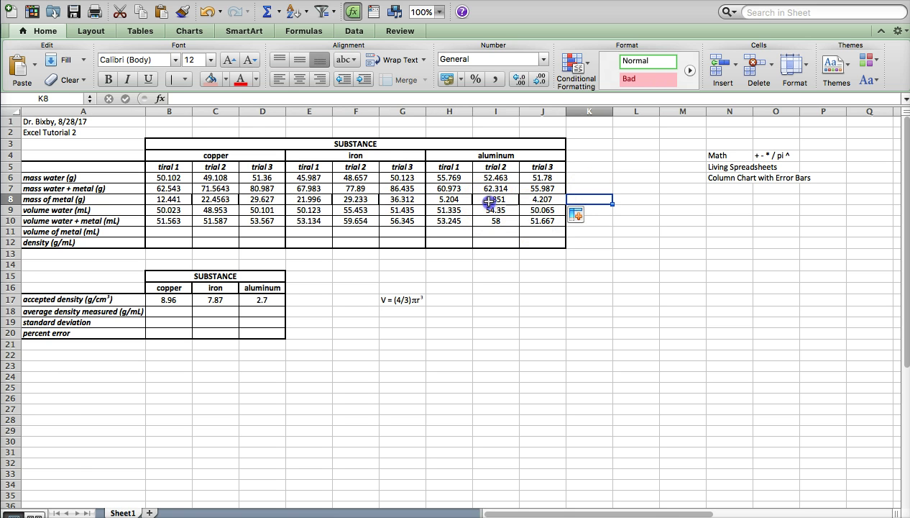
left_click(488, 202)
left_click(195, 99)
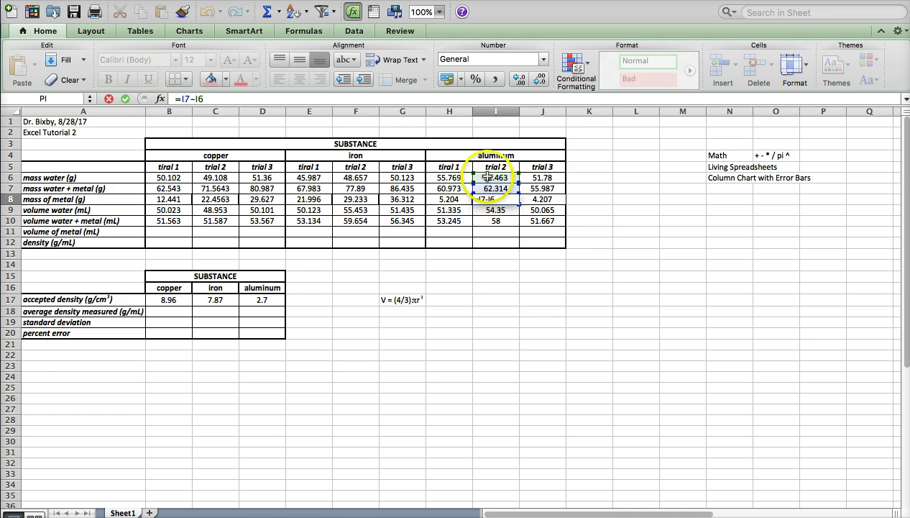
key("Return")
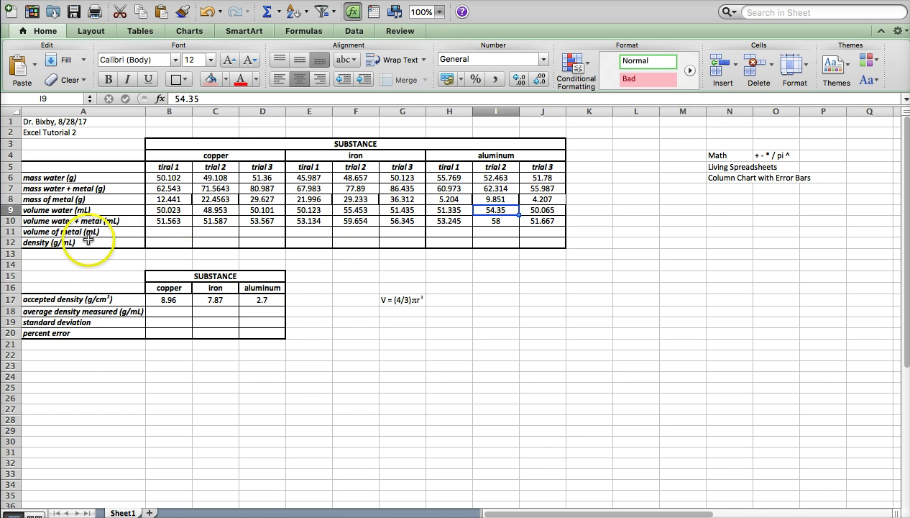
- Enter the formula =B10-B9 in cell B11 to calculate the volume of metal for copper trial 1
left_click(171, 233)
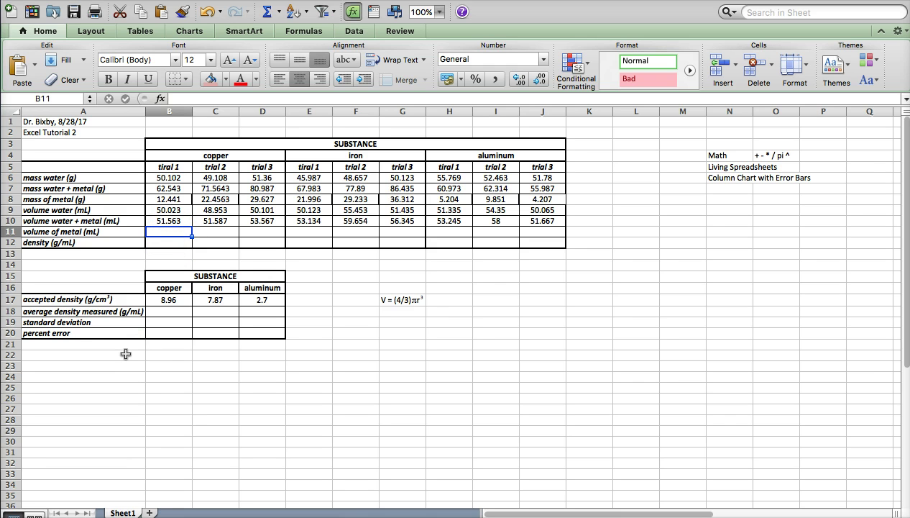
type("=")
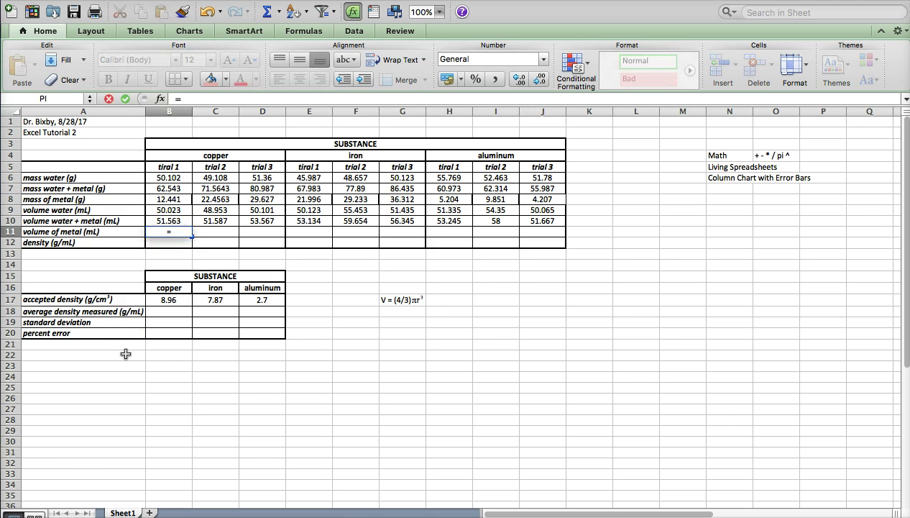
left_click(166, 223)
type("-")
left_click(170, 209)
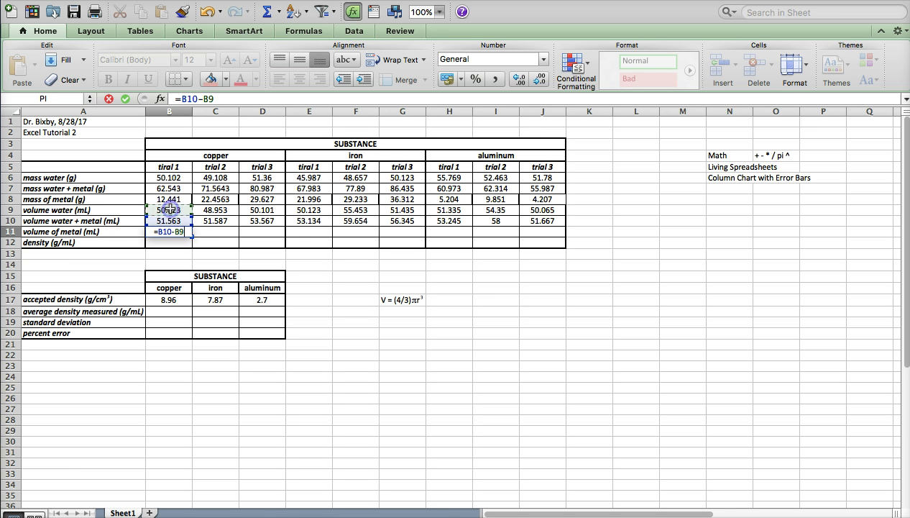
key("Return")
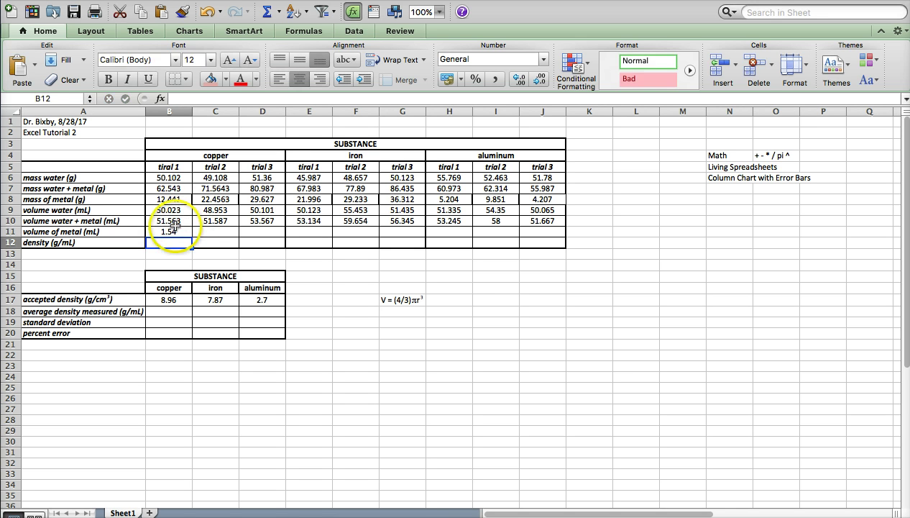
- Fill the volume of metal formula from B11 across the remaining copper trials, C11:D11
left_click(172, 230)
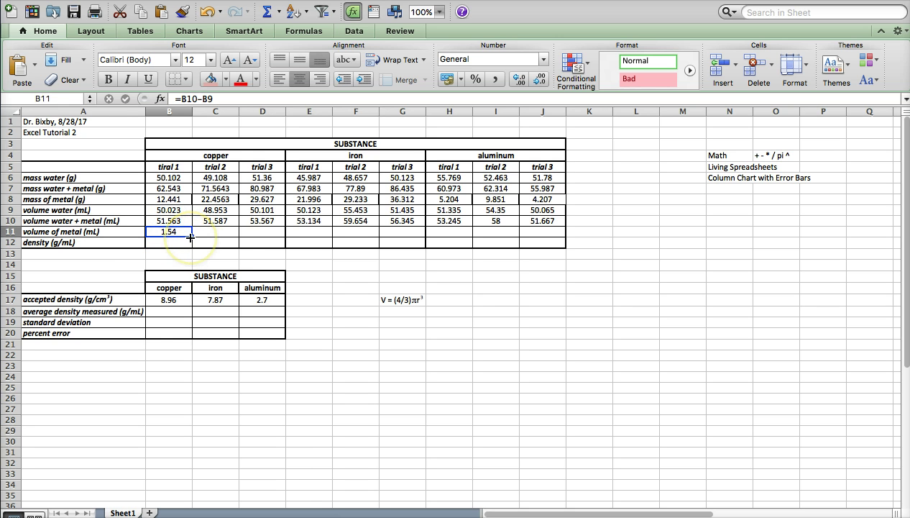
left_click_drag(190, 237, 259, 235)
key("Right")
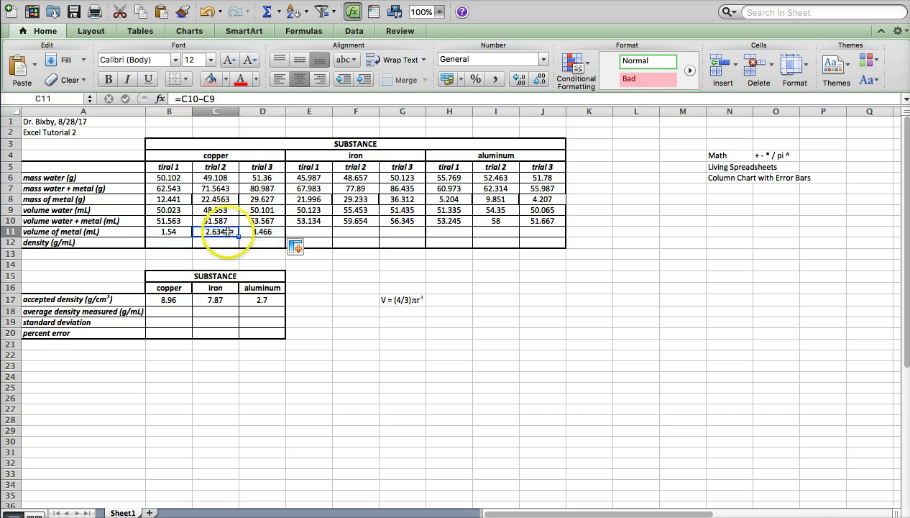
- Extend the volume of metal formula from D11 across all iron and aluminum trials, E11:J11
key("ctrl+c")
left_click_drag(316, 235, 333, 236)
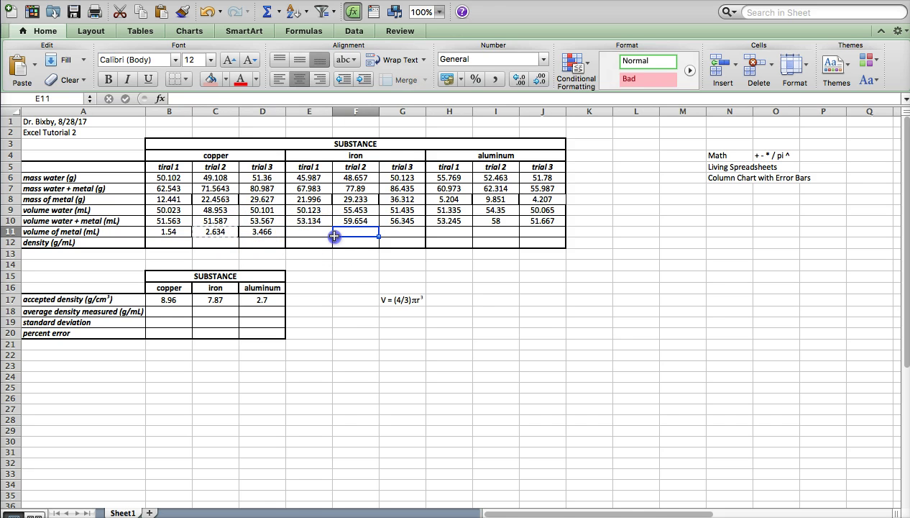
left_click(264, 233)
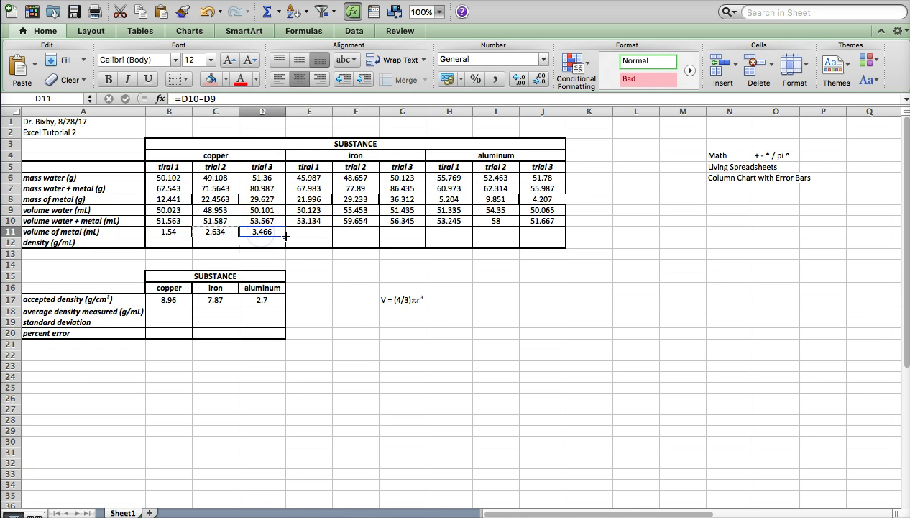
left_click_drag(297, 236, 564, 224)
left_click(540, 288)
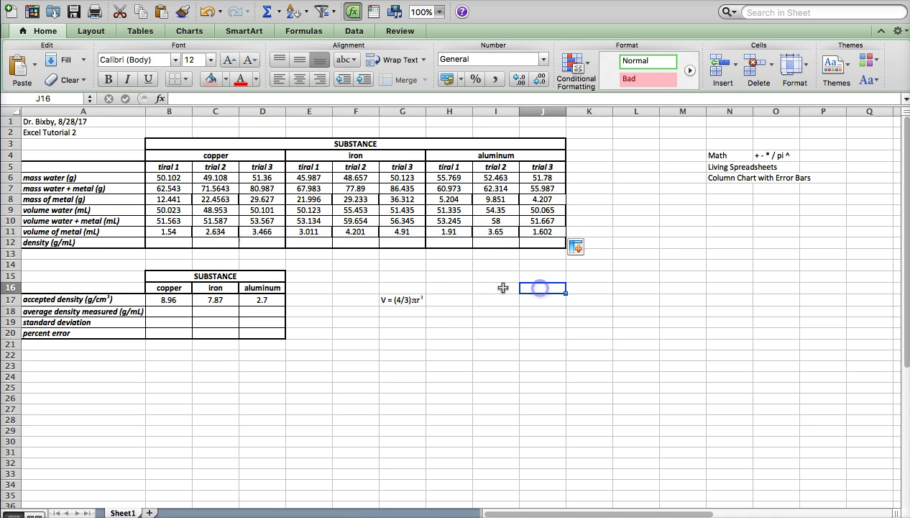
- Enter the formula =B8/B11 in cell B12 to calculate the density for copper trial 1
left_click(165, 243)
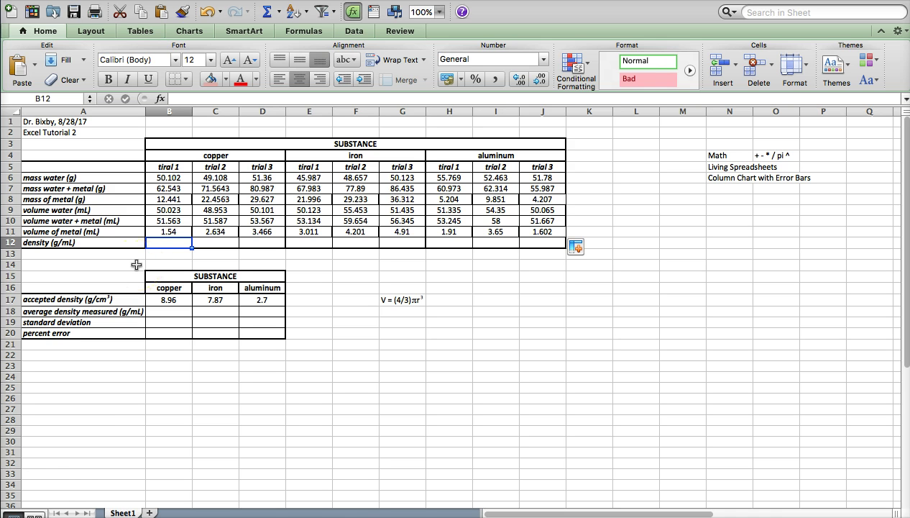
type("=")
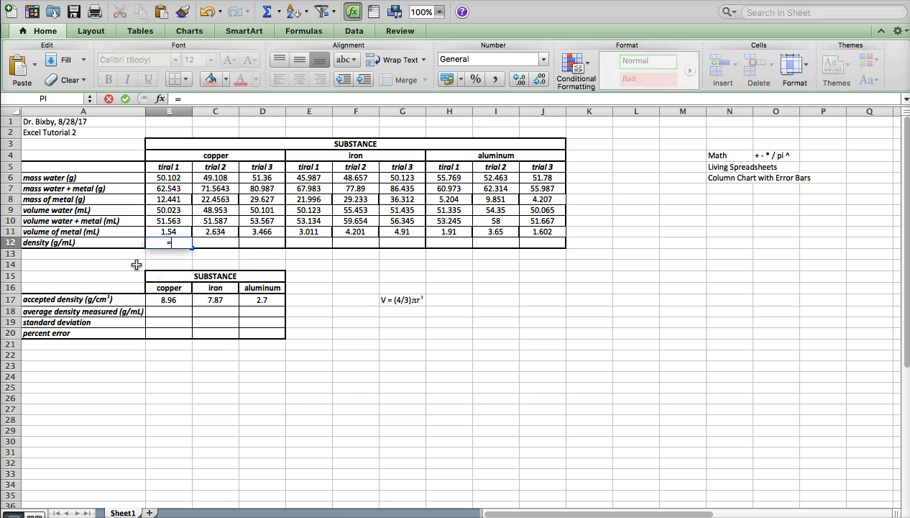
left_click(166, 218)
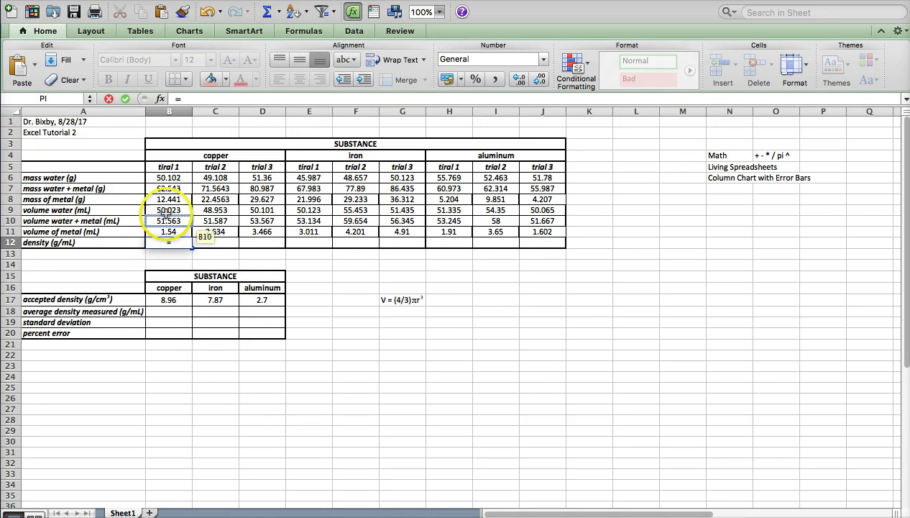
left_click(172, 198)
type("/")
left_click(177, 230)
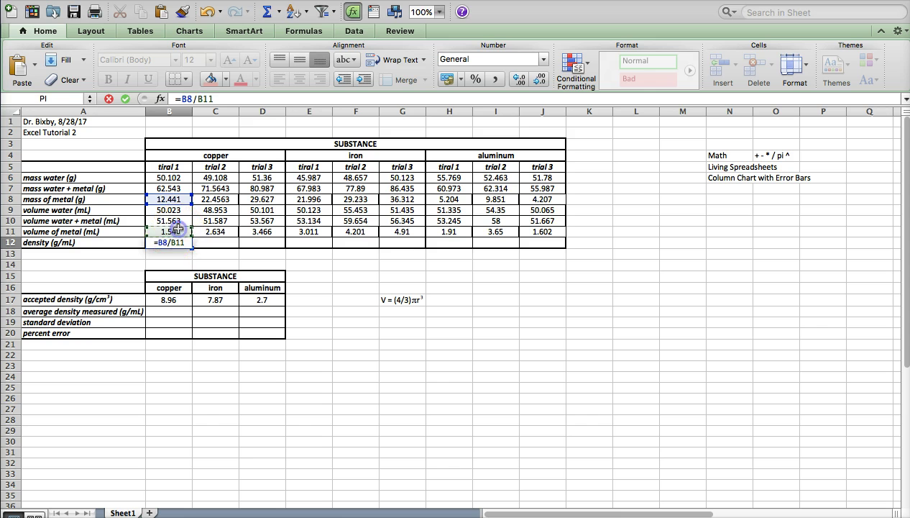
key("Return")
- Fill the density formula from B12 across all remaining trials through J12
left_click(185, 243)
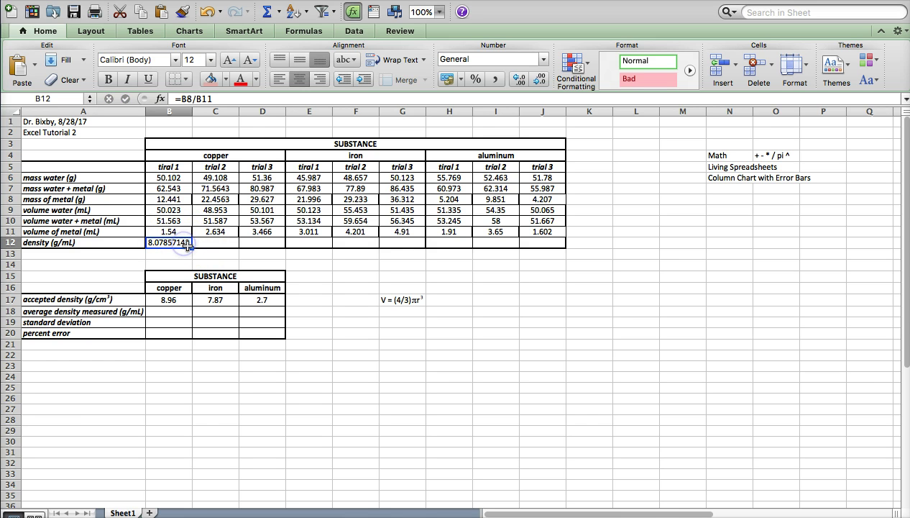
left_click_drag(191, 247, 535, 249)
left_click(525, 299)
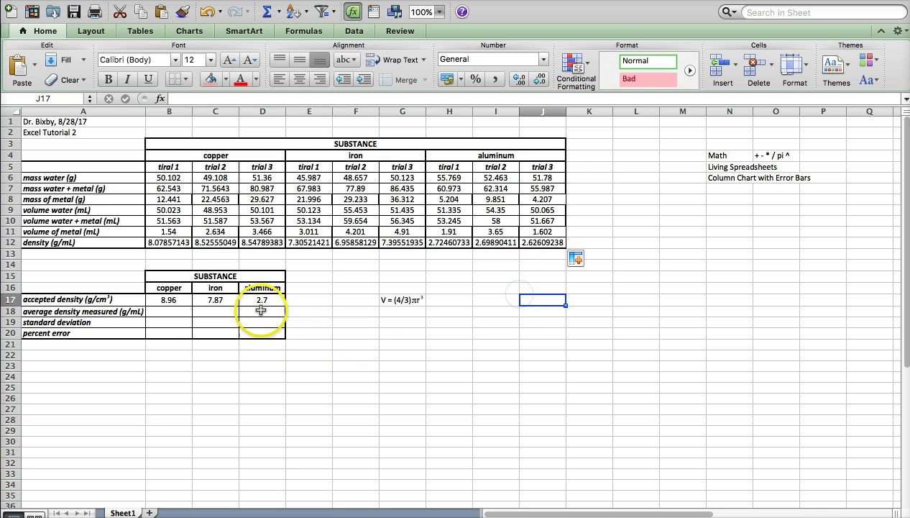
- Reduce the density values in B12:J12 to two decimal places
left_click_drag(173, 243, 536, 243)
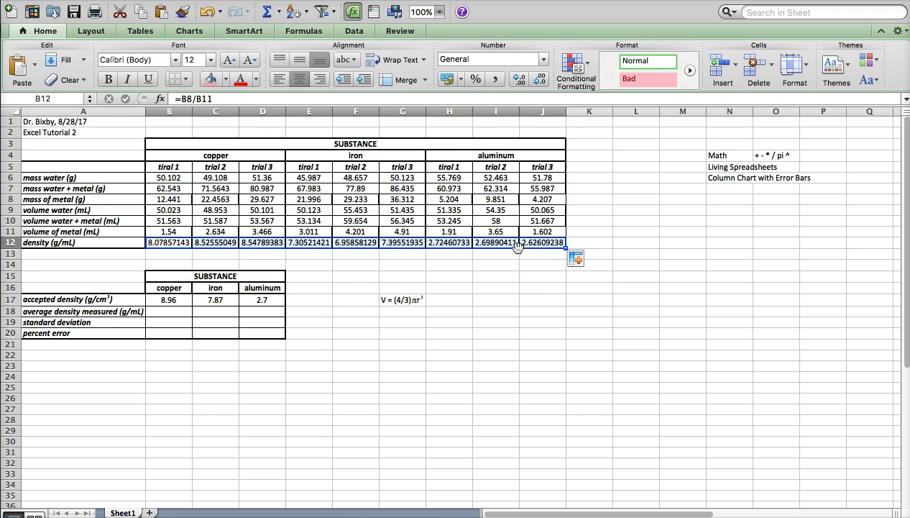
left_click(539, 79)
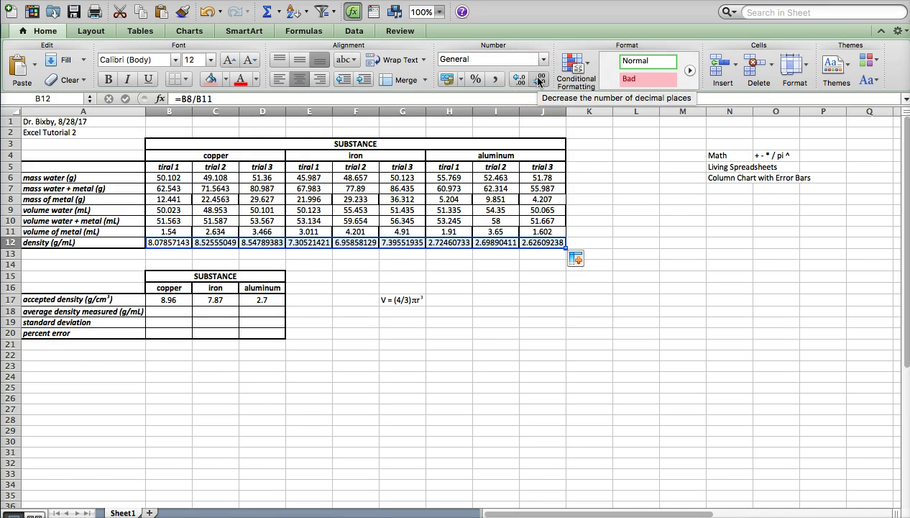
left_click(540, 79)
left_click(539, 79)
left_click(540, 79)
left_click(539, 79)
left_click(540, 79)
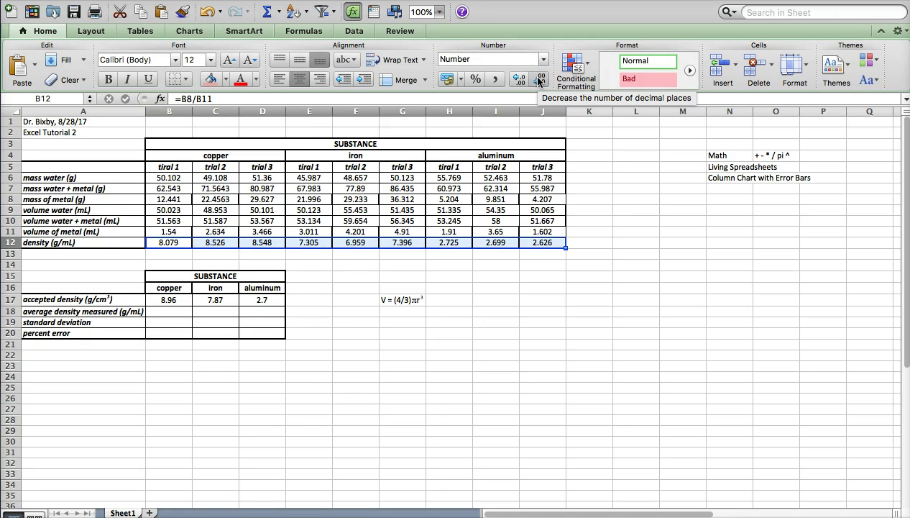
left_click(540, 79)
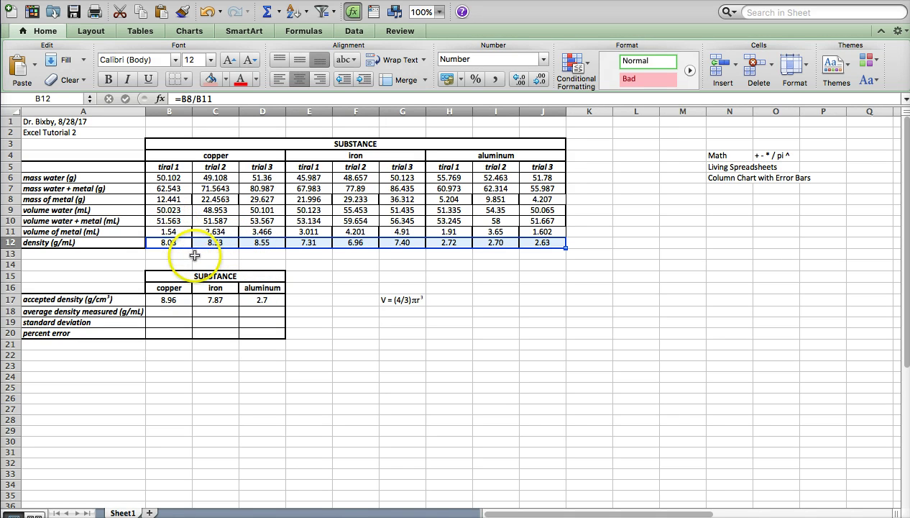
left_click(465, 465)
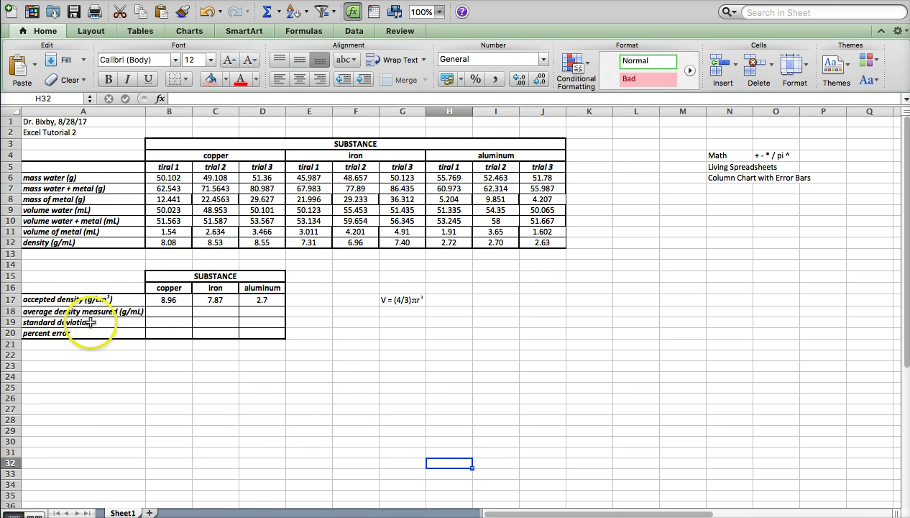
- Enter the formula =AVERAGE(B12:D12) in cell B18 to calculate copper's average measured density
left_click(160, 311)
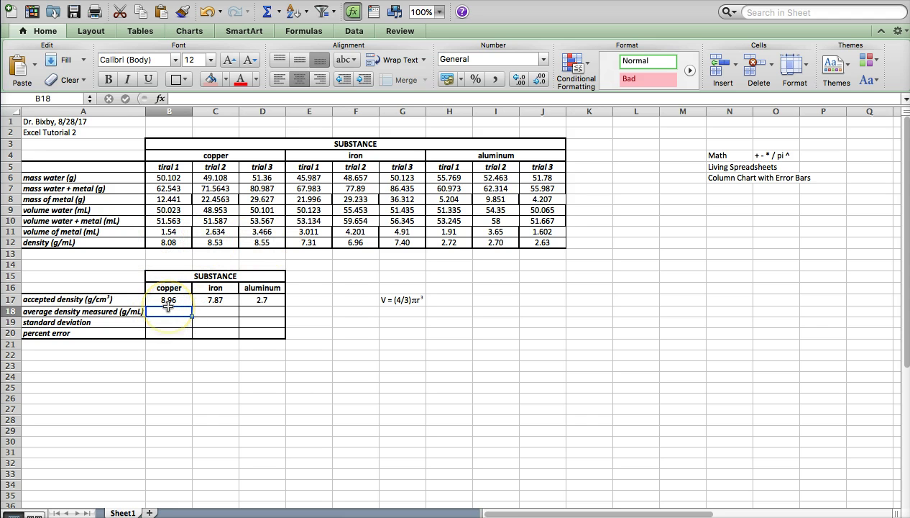
type("=")
left_click_drag(185, 336, 161, 340)
type("average")
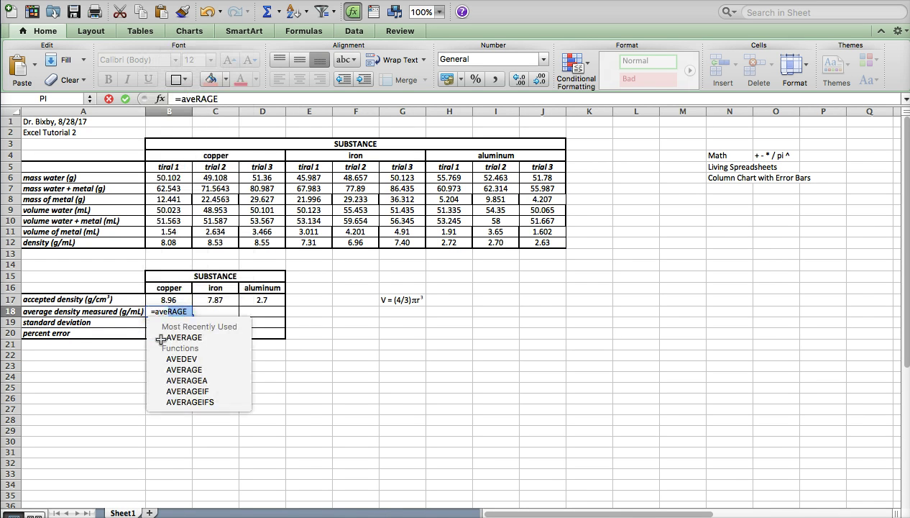
type("(")
left_click(167, 242)
left_click_drag(167, 242, 254, 245)
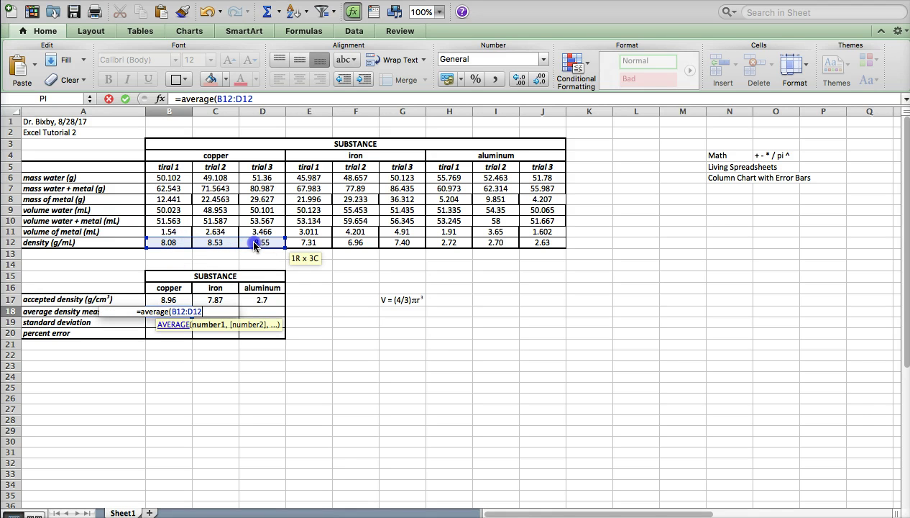
type(")")
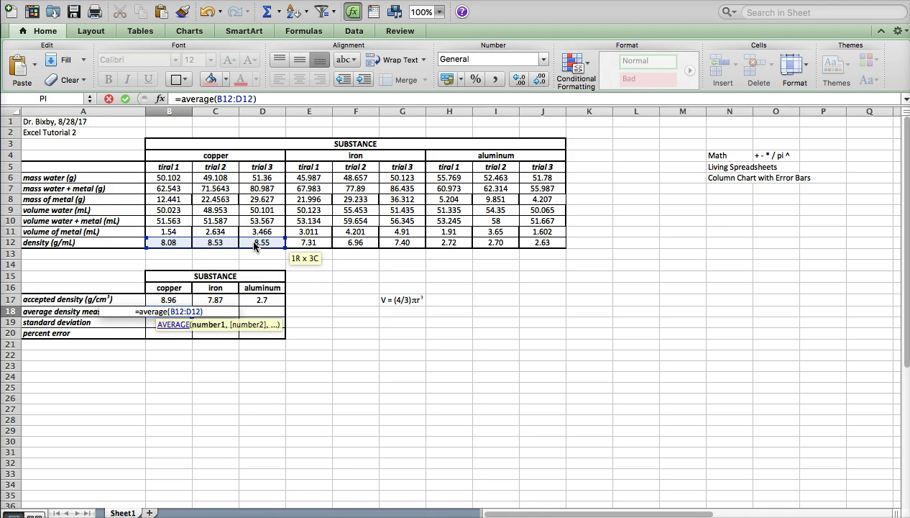
key("Return")
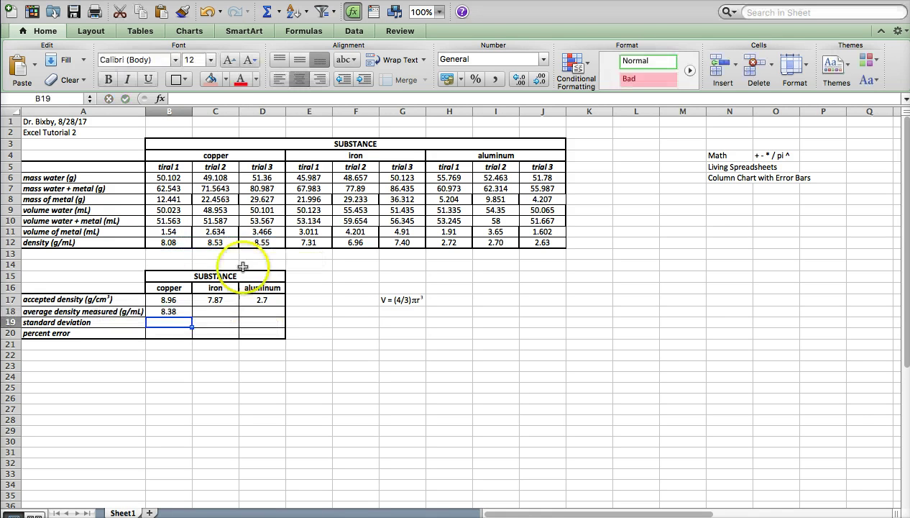
- Fill the average density formula from B18 across the iron and aluminum cells, C18:D18
left_click(179, 312)
left_click_drag(192, 315, 260, 314)
left_click(305, 331)
- Correct iron's average formula in C18 so that it references the iron densities E12:G12
left_click(223, 312)
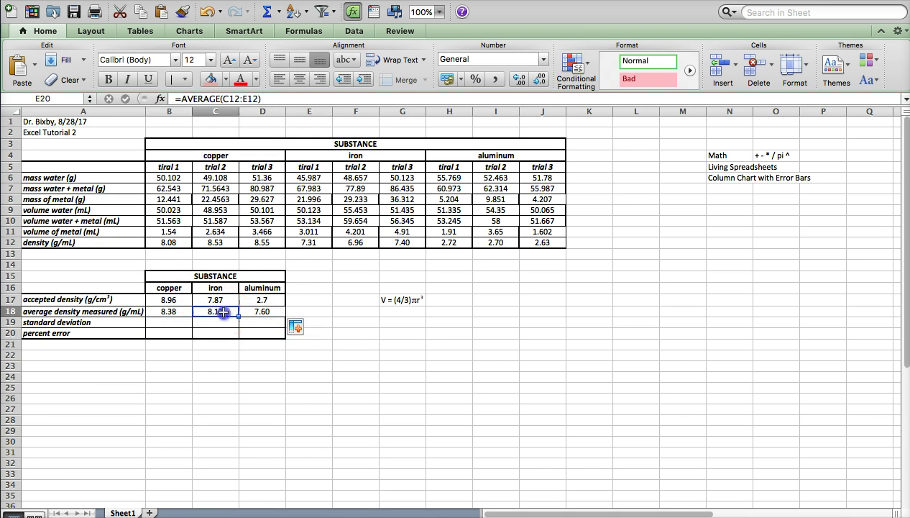
left_click(241, 99)
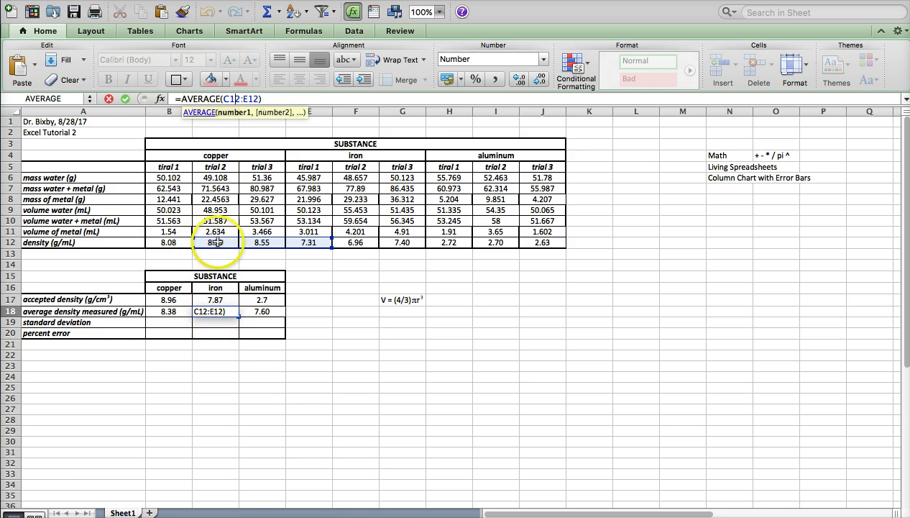
left_click_drag(233, 243, 297, 246)
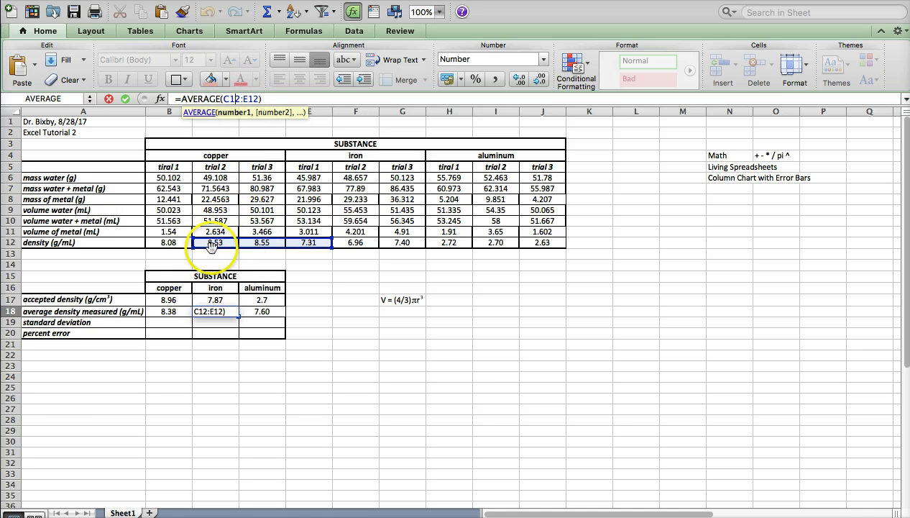
left_click_drag(213, 244, 304, 243)
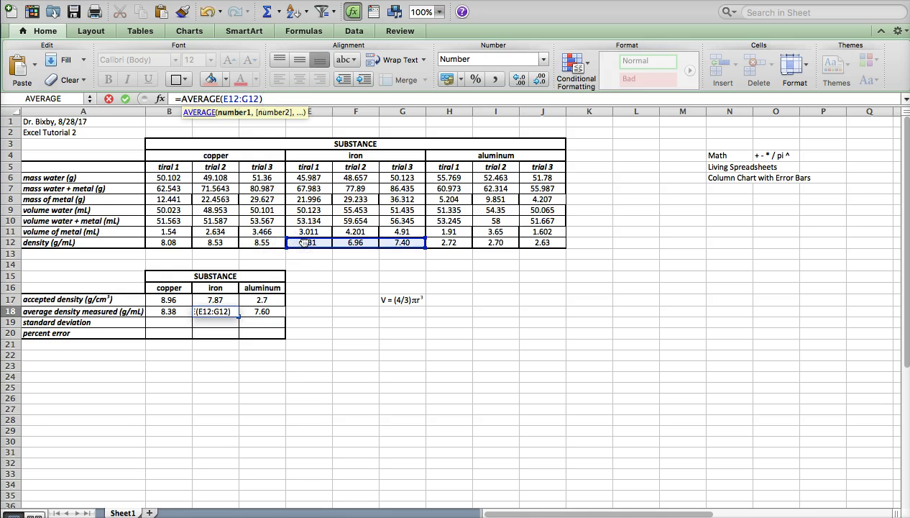
key("Return")
- Correct aluminum's average formula in D18 so that it references the aluminum densities H12:J12
key("Up")
key("Right")
left_click(235, 99)
left_click_drag(256, 247, 453, 247)
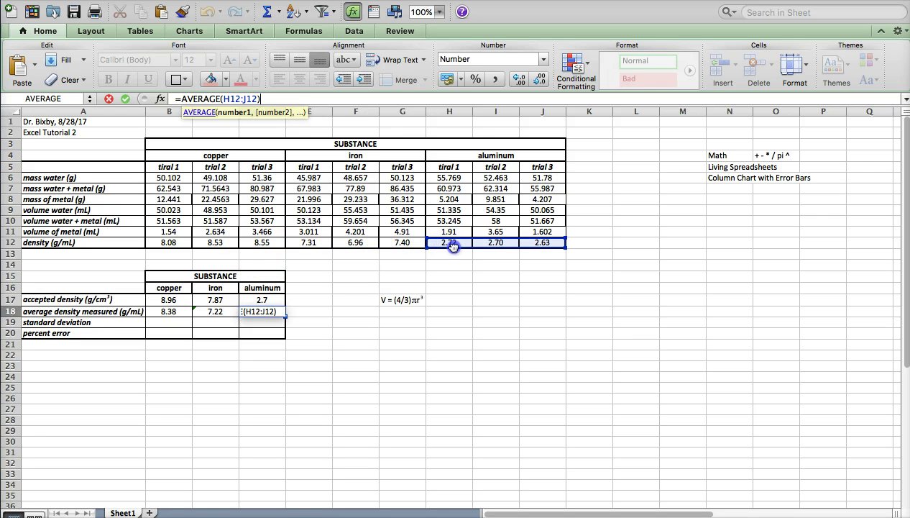
key("Return")
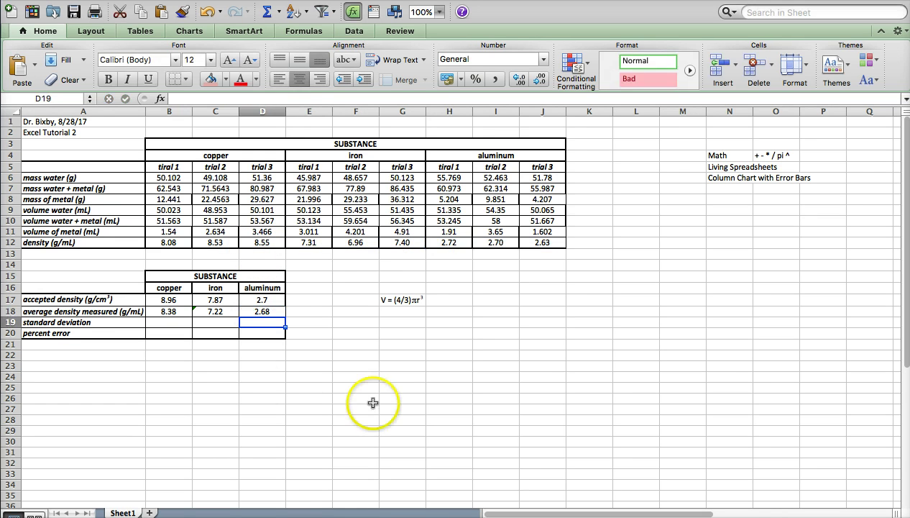
- Enter a STDEV formula over B12:D12 in cell B19 to calculate copper's standard deviation
left_click(167, 324)
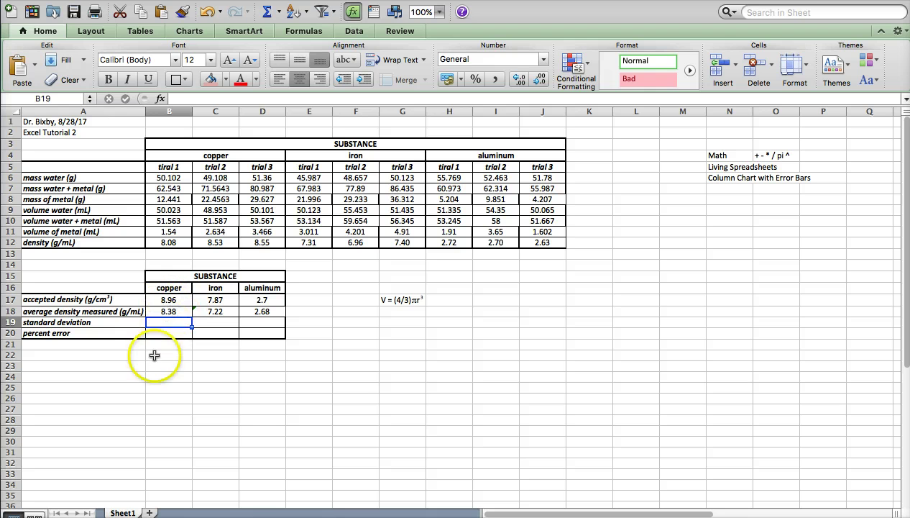
type("=")
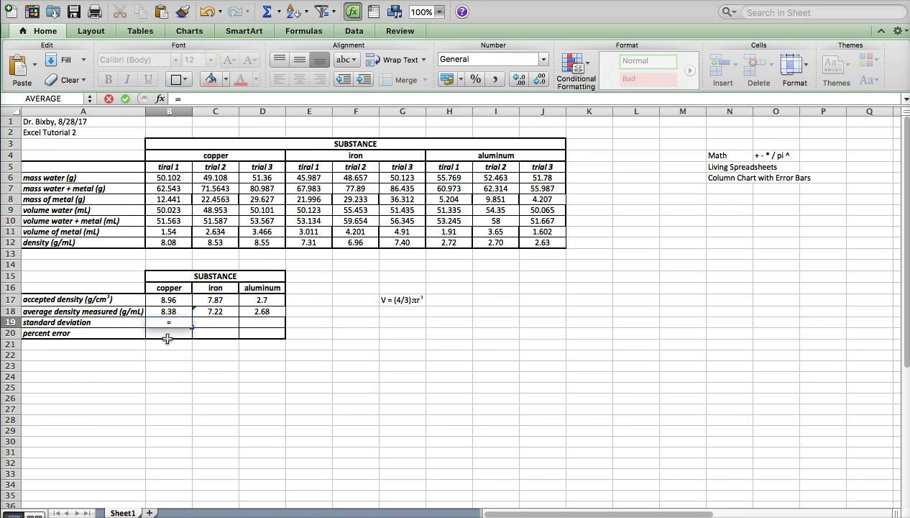
type("stdev")
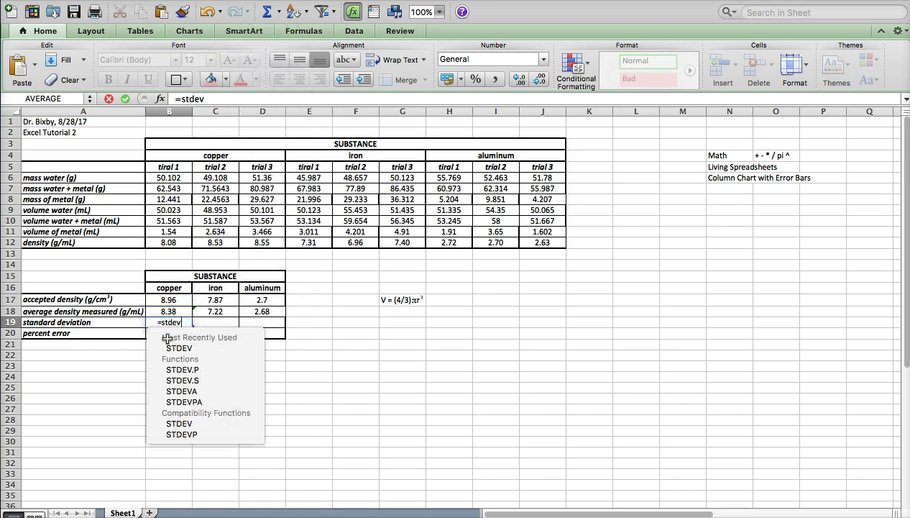
type("(")
left_click(171, 243)
left_click_drag(171, 243, 259, 243)
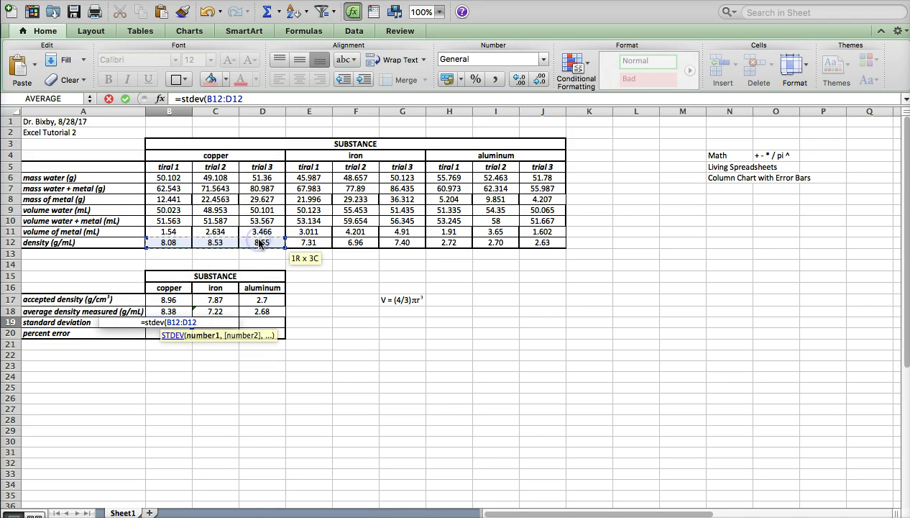
key("Return")
key("Up")
key("Right")
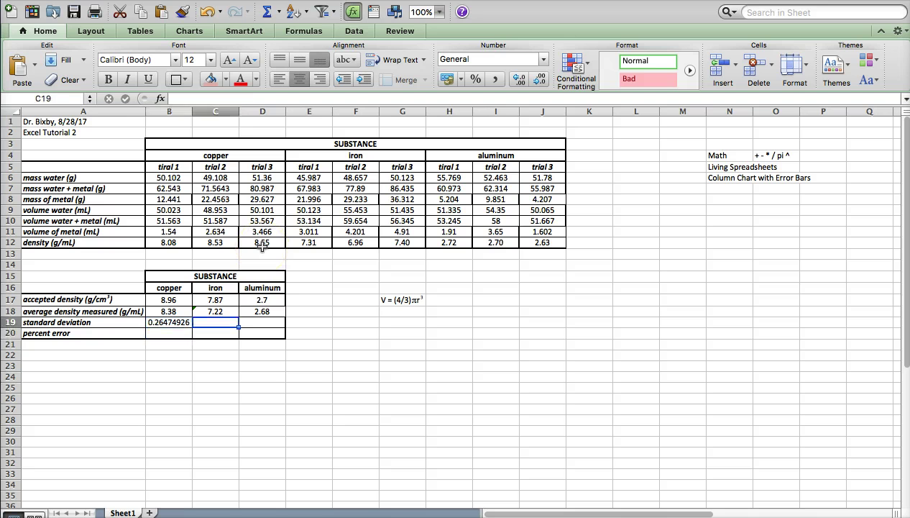
- Fill the standard deviation formula from B19 across the iron and aluminum cells, C19:D19
left_click(167, 323)
left_click_drag(193, 326, 277, 325)
left_click(214, 388)
- Correct iron's STDEV formula in C19 so that it references the iron densities E12:G12
left_click(208, 322)
left_click(228, 99)
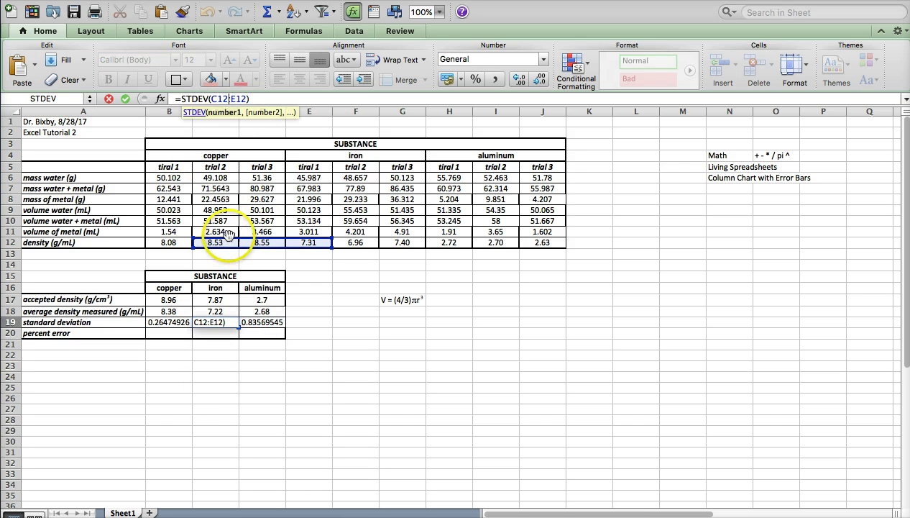
left_click_drag(227, 234, 322, 236)
key("Return")
- Correct aluminum's STDEV formula in D19 to reference H12:J12, and check its range
left_click(254, 322)
left_click(227, 99)
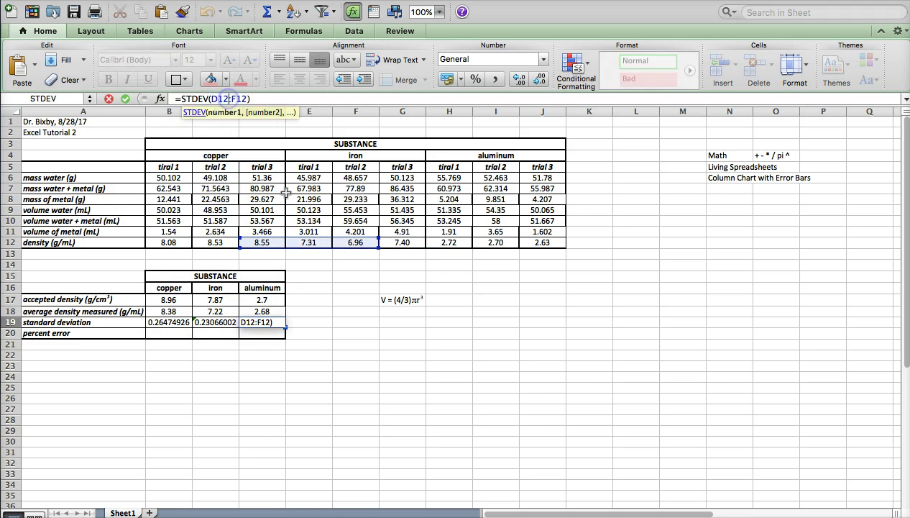
left_click_drag(299, 236, 479, 243)
key("Return")
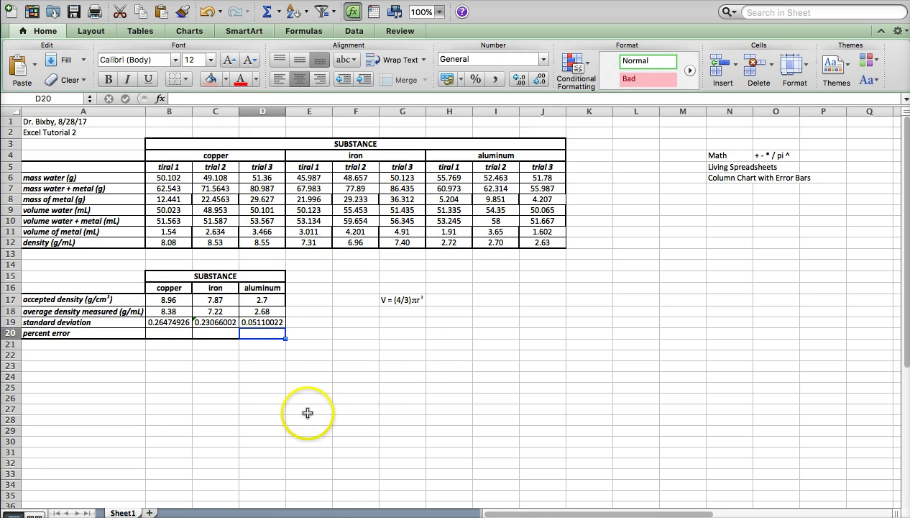
left_click(262, 322)
left_click(229, 98)
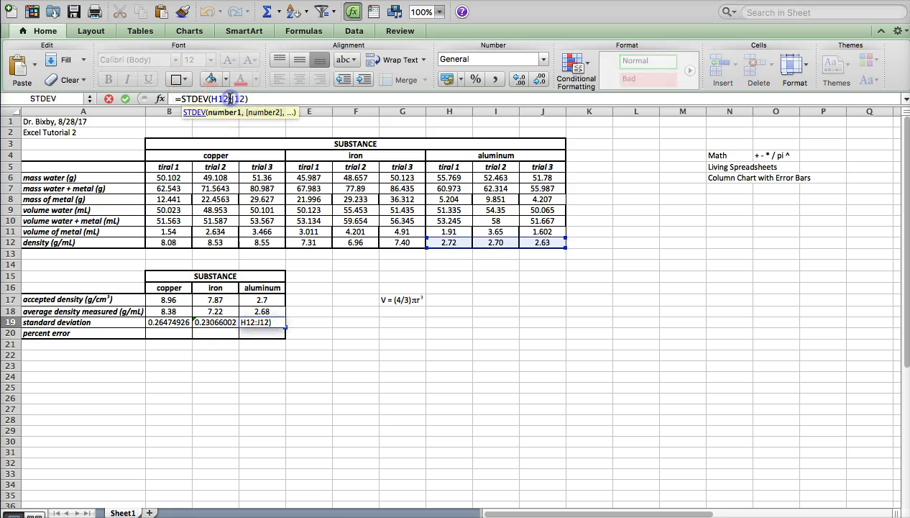
key("Return")
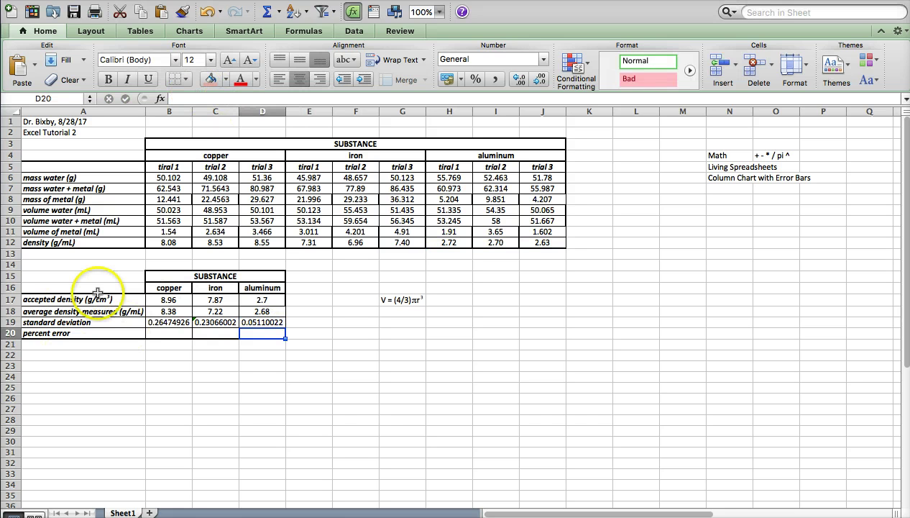
- Write the note "% error = |true - expt|/true" in cell B22 below the summary table
left_click(167, 357)
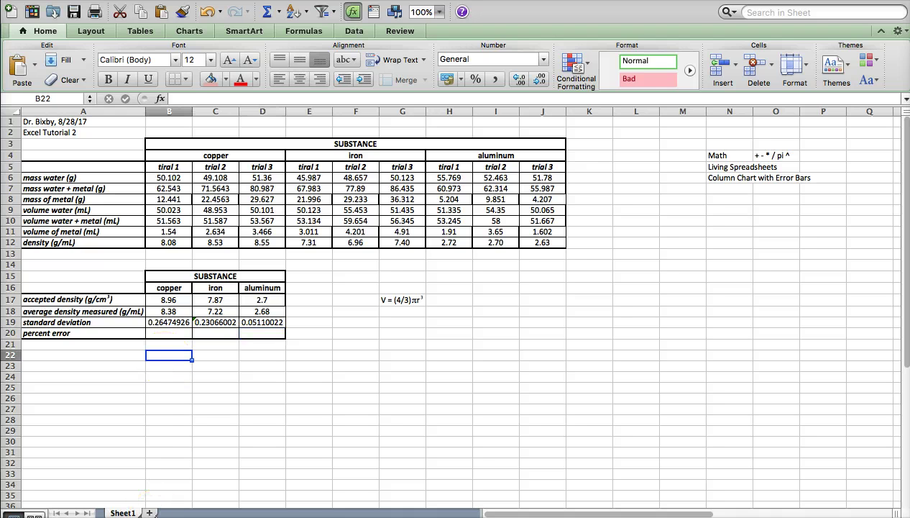
type("% p")
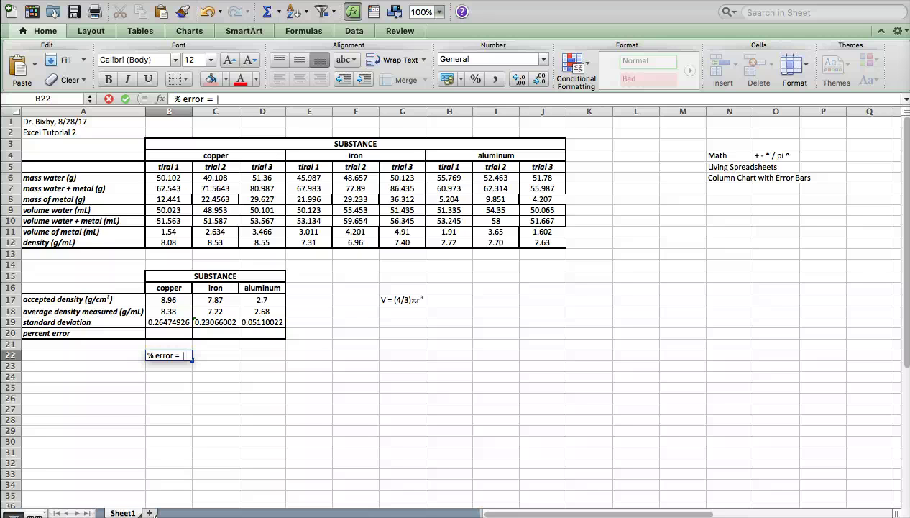
type("true - expt|/")
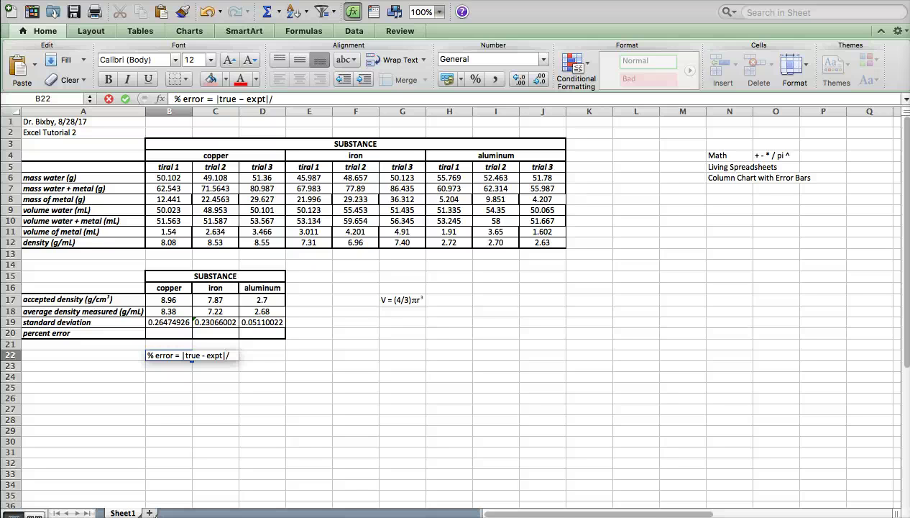
type("tur")
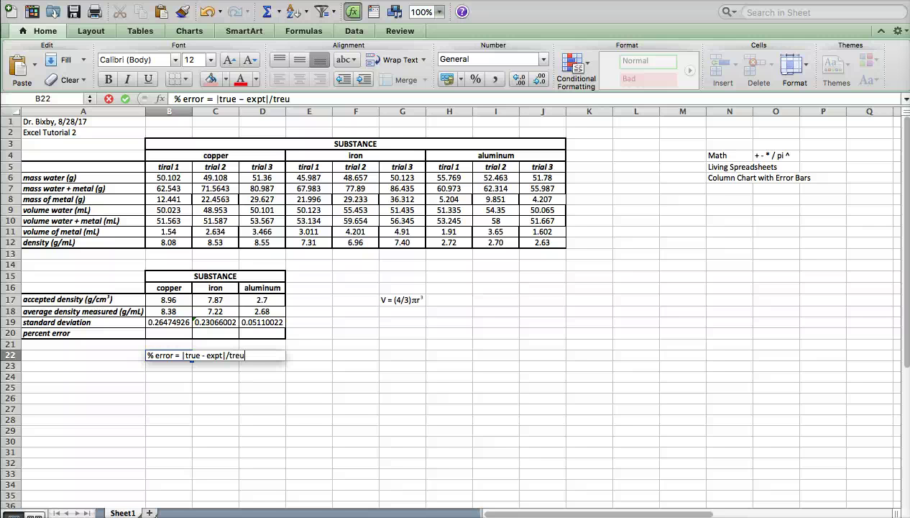
key("Return")
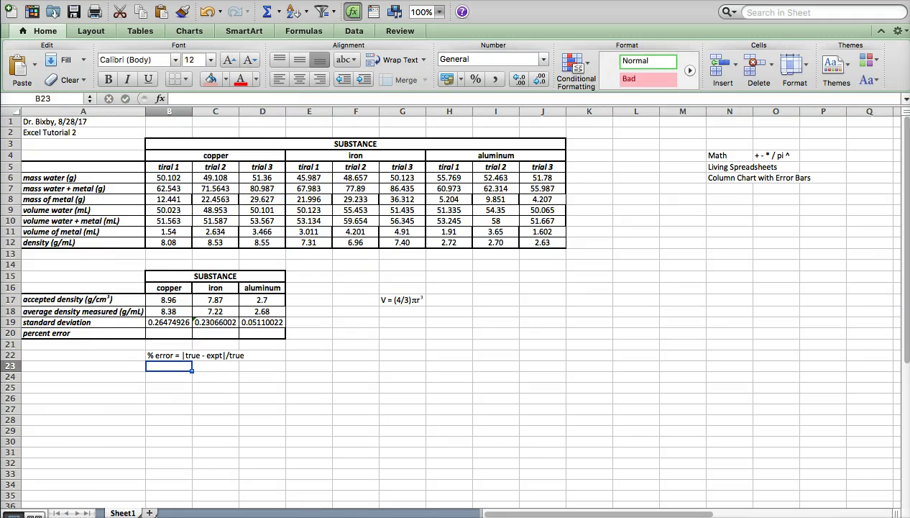
- Append "*100%" to the end of the percent error note in cell B22
left_click(160, 334)
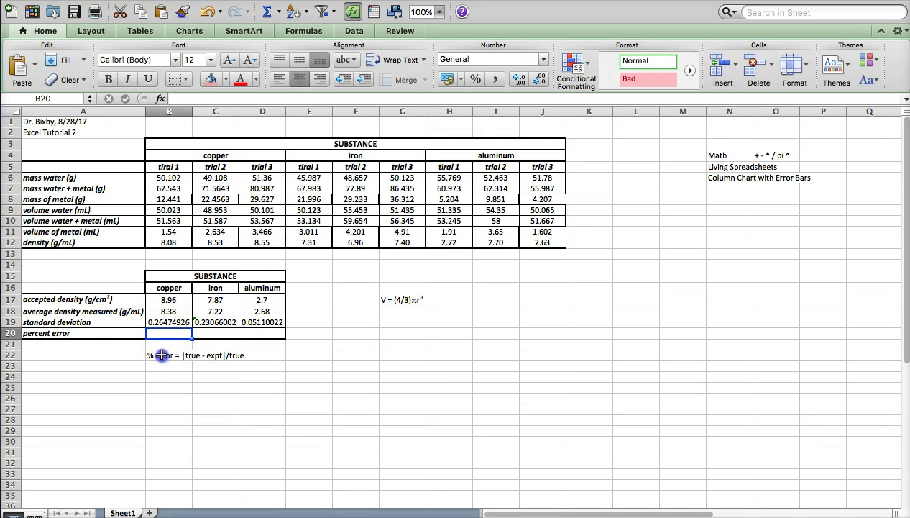
left_click(184, 356)
left_click(314, 97)
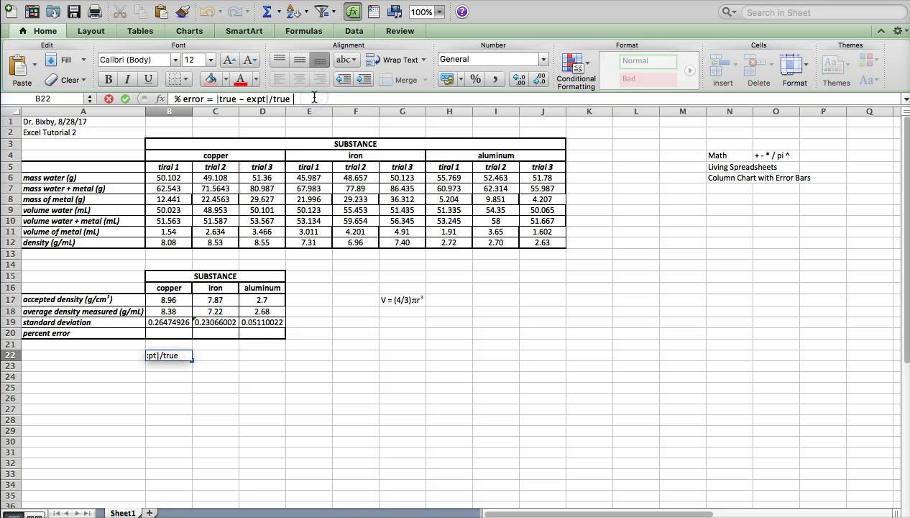
key("Return")
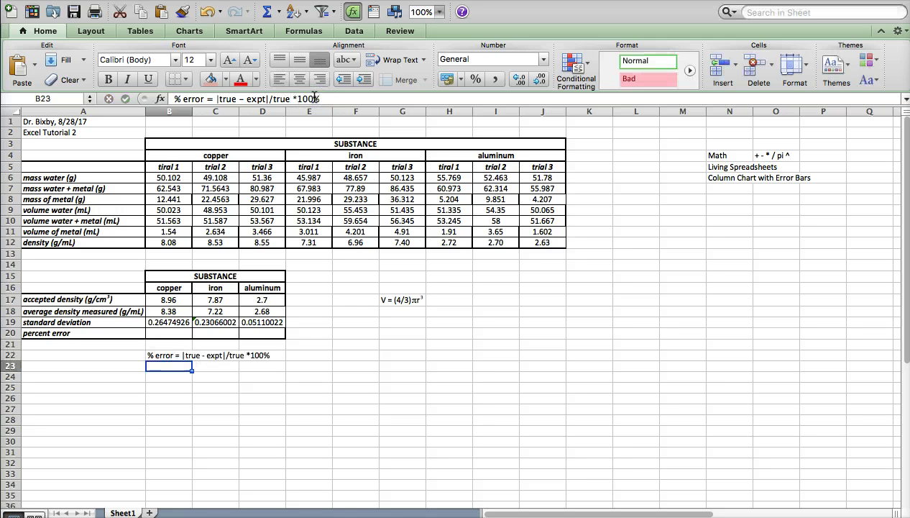
- Enter the formula =ABS(B17-B18)/B17*100 in cell B20 for copper's percent error, and review its terms
left_click(171, 332)
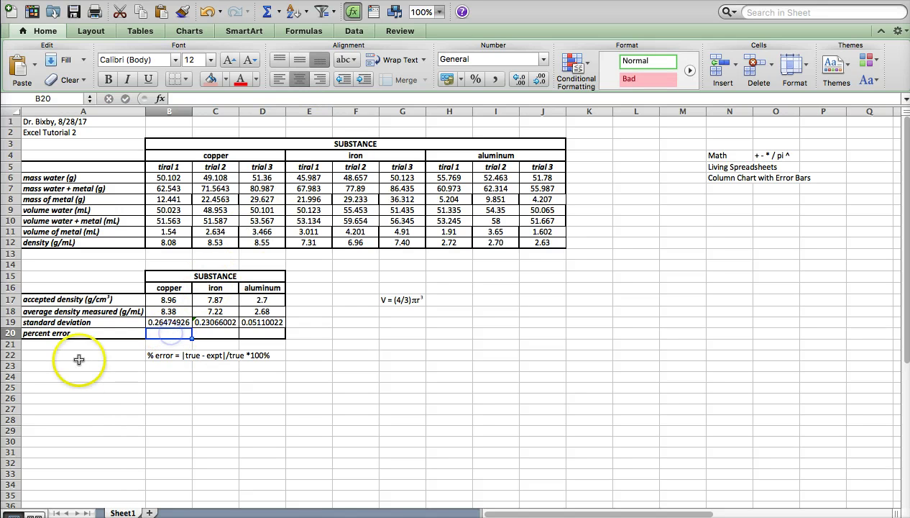
type("=")
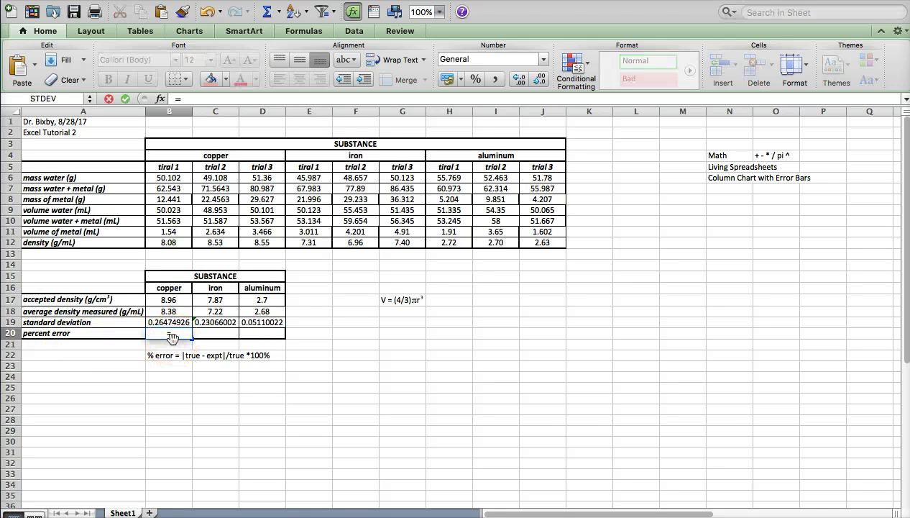
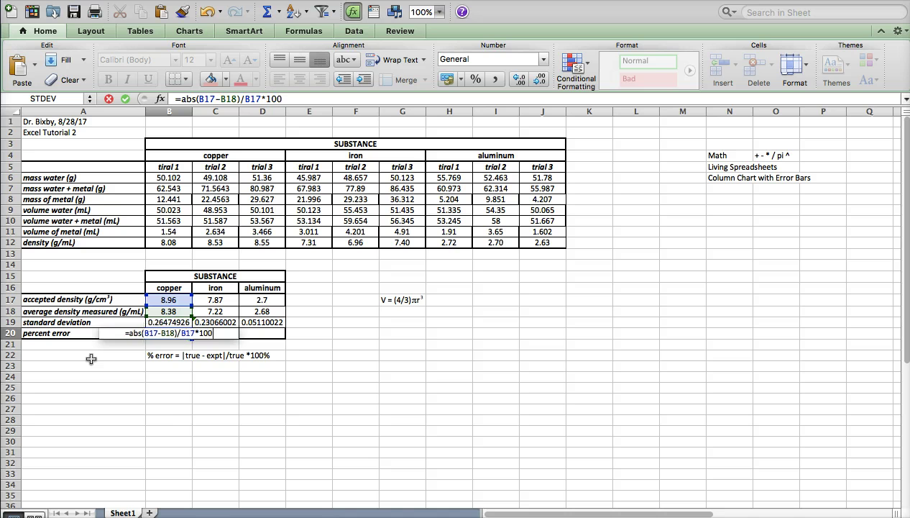
key("Return")
key("Up")
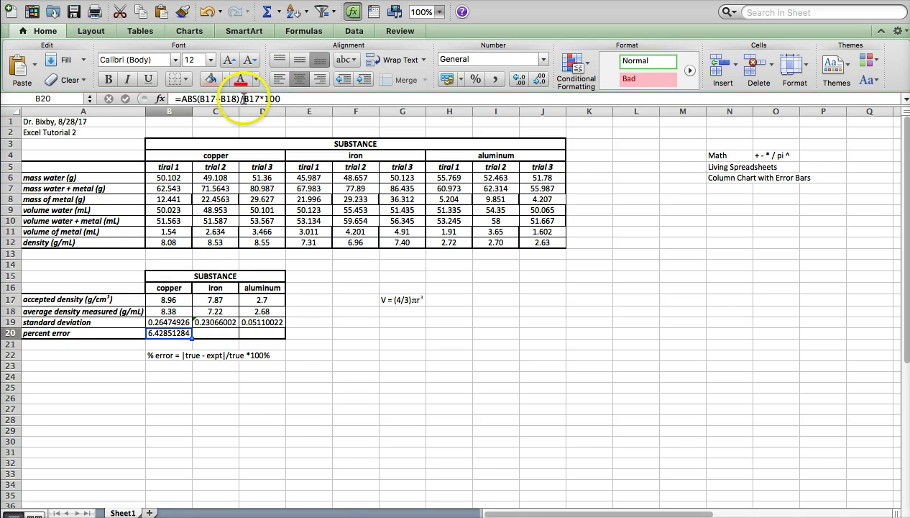
left_click(249, 98)
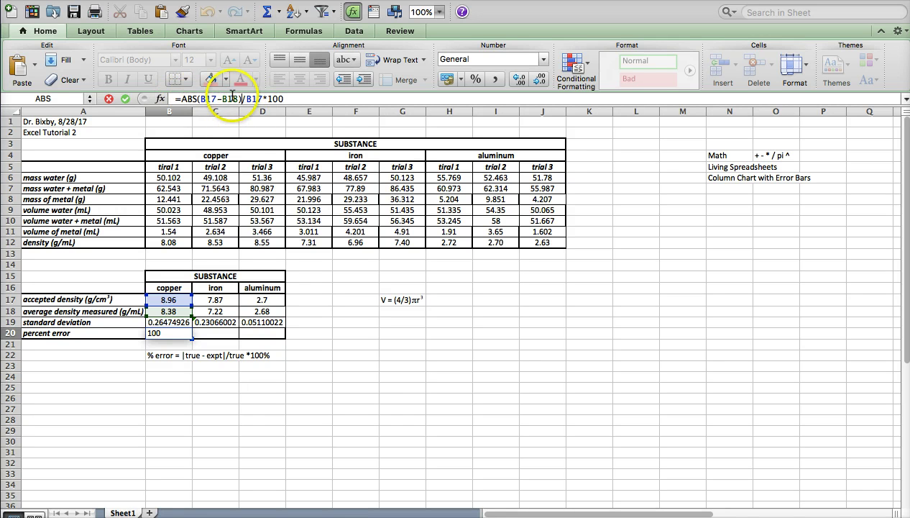
left_click_drag(247, 100, 285, 100)
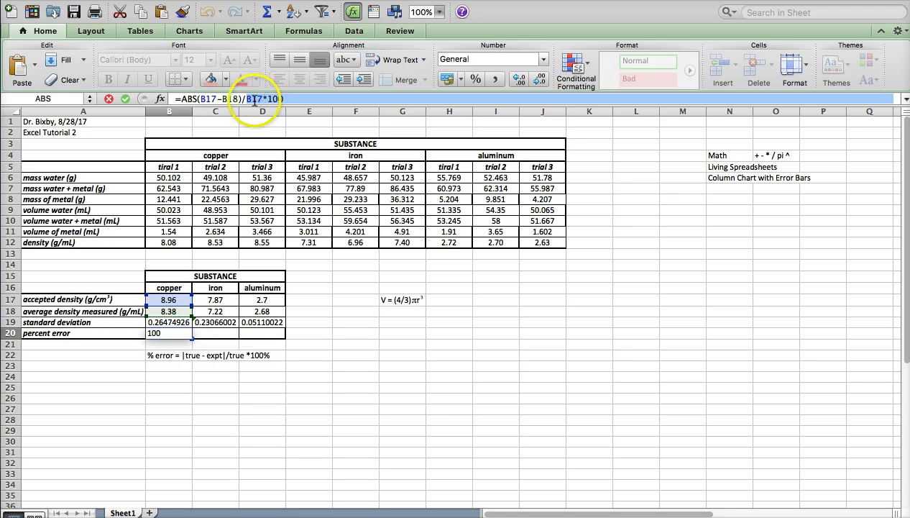
- Try grouping the denominator of copper's percent error formula in B20, as =ABS(B17-B18)/(B17*100)
left_click_drag(247, 100, 264, 100)
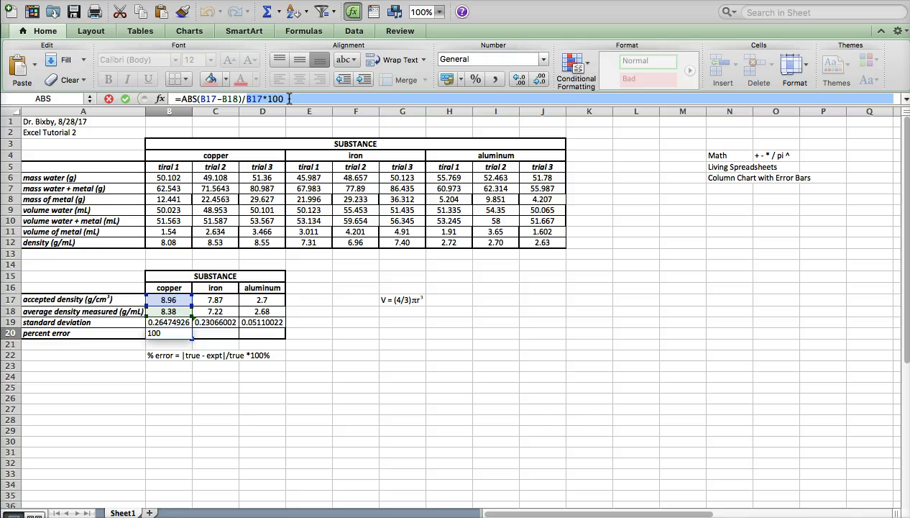
left_click(289, 99)
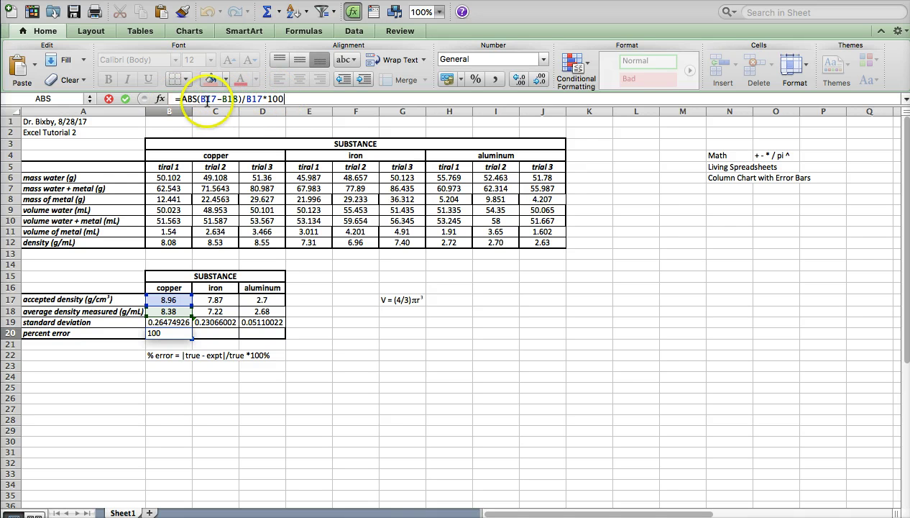
left_click_drag(242, 99, 248, 99)
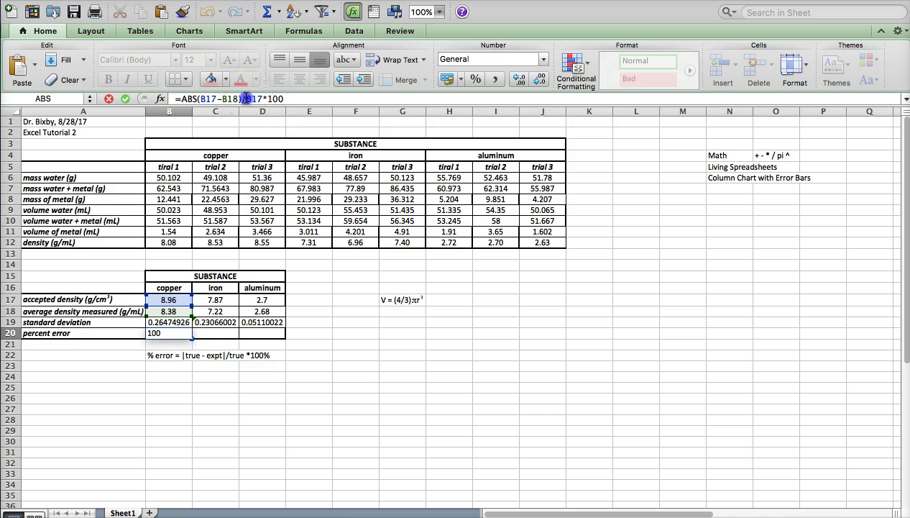
type("(")
left_click(294, 99)
type(")")
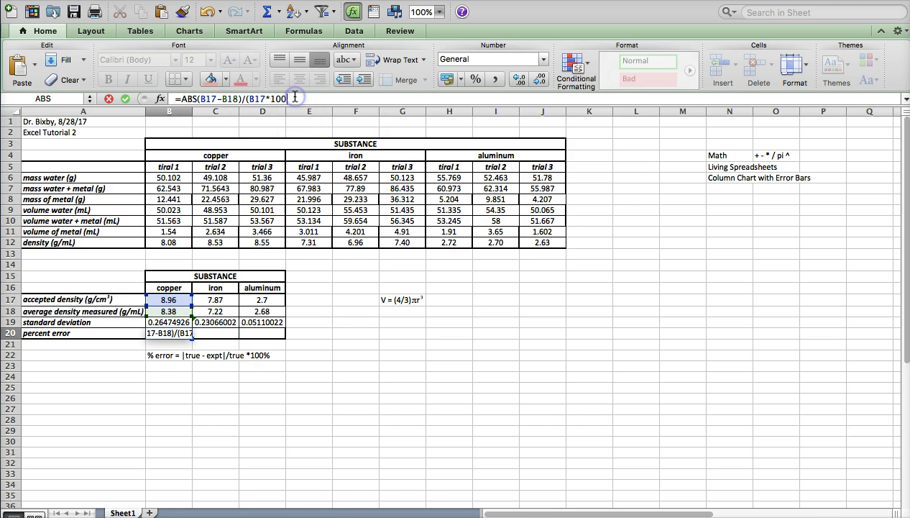
key("Return")
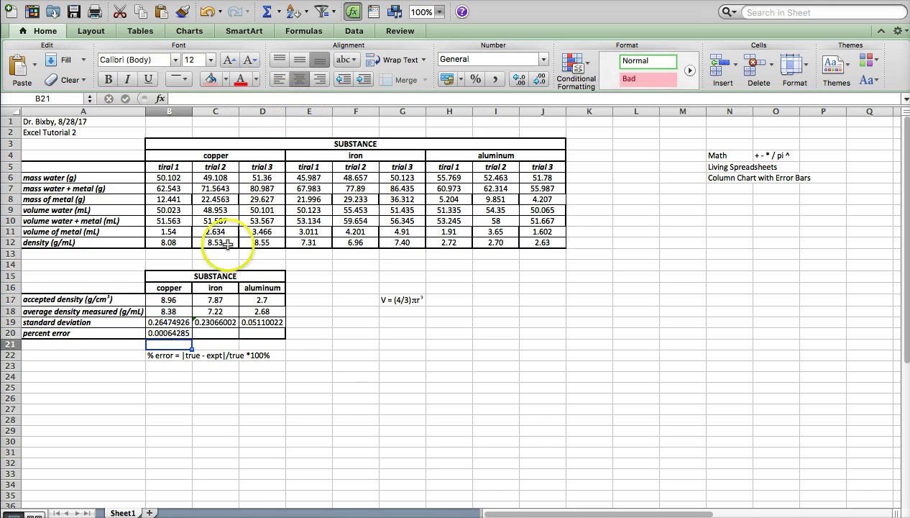
- Rewrite copper's percent error formula in B20 as =(ABS(B17-B18)/B17)*100
left_click(169, 333)
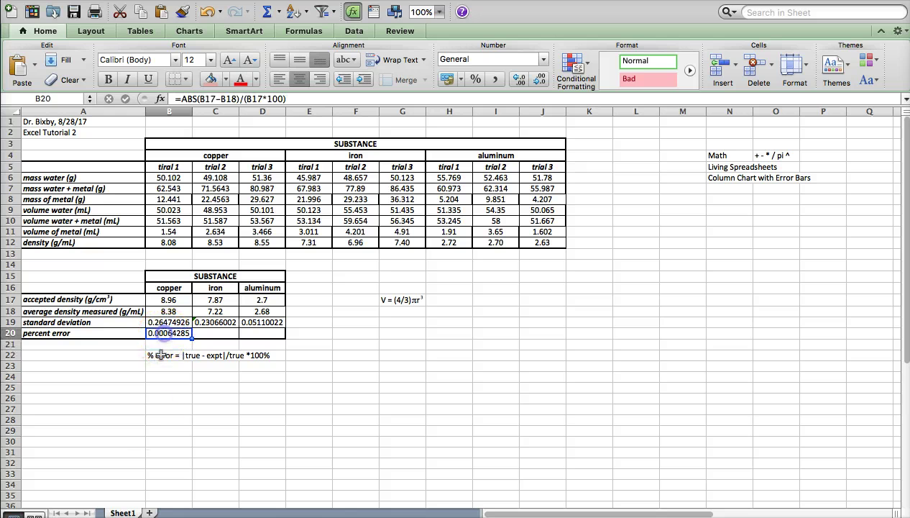
left_click(287, 99)
key("BackSpace")
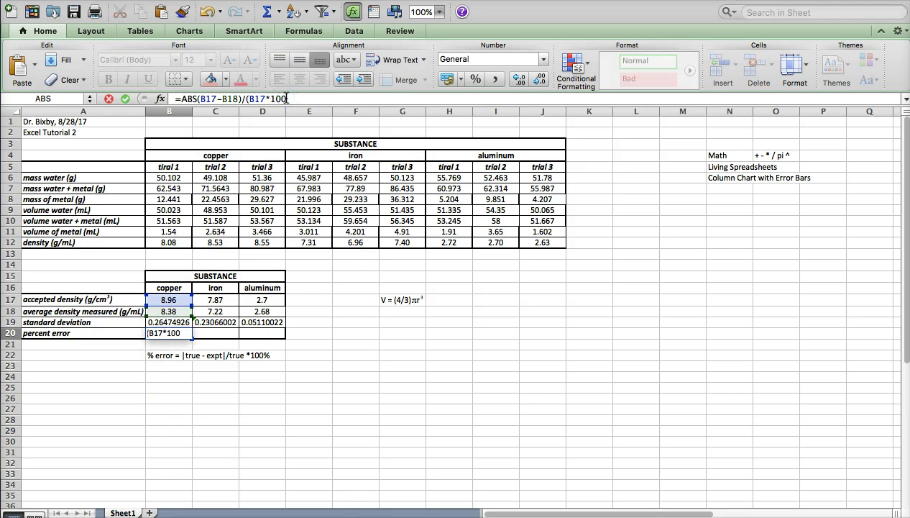
left_click(248, 99)
key("BackSpace")
left_click_drag(248, 99, 264, 99)
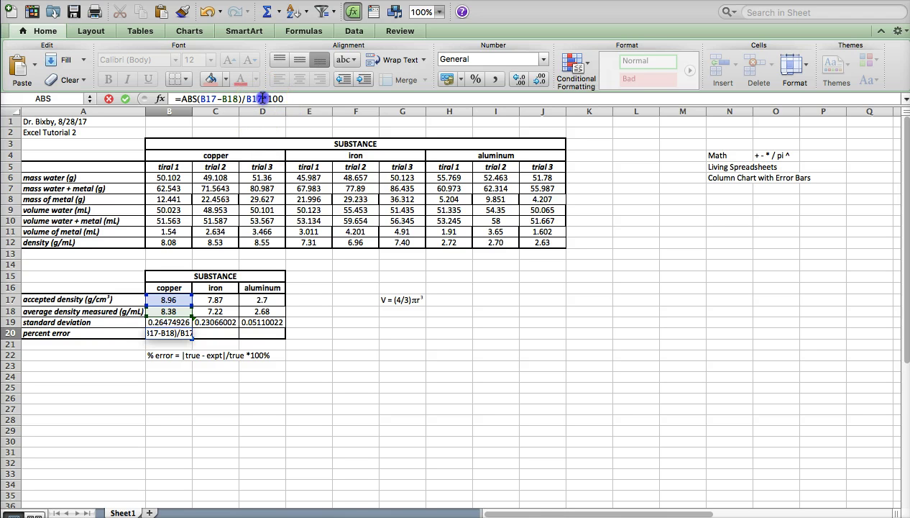
left_click(263, 99)
type(")")
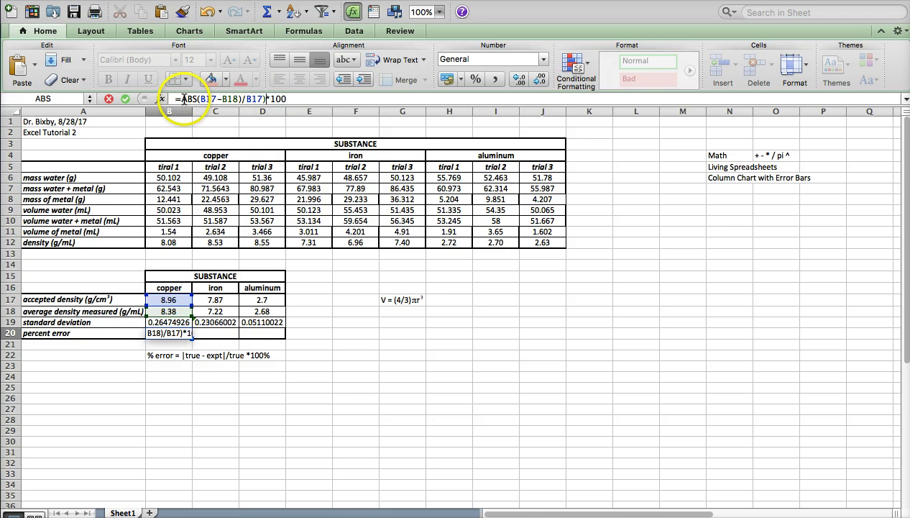
key("Home")
key("Right")
type("(")
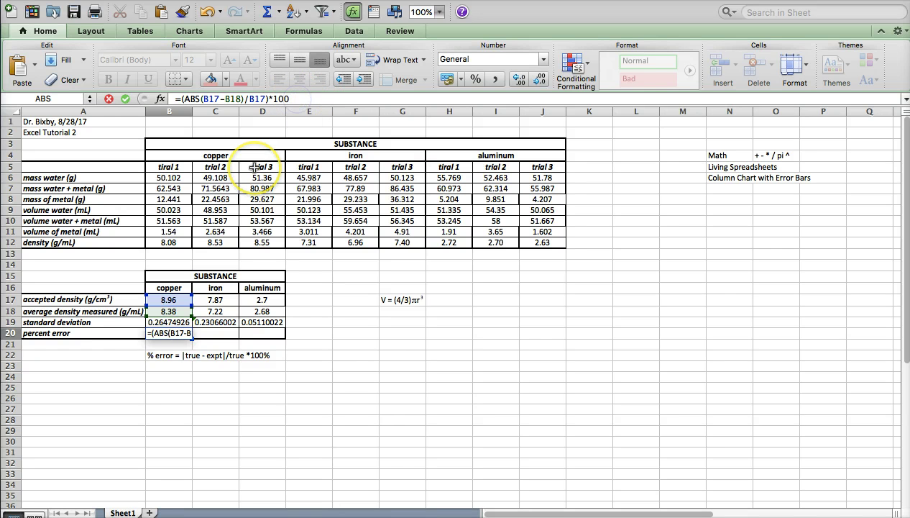
key("Return")
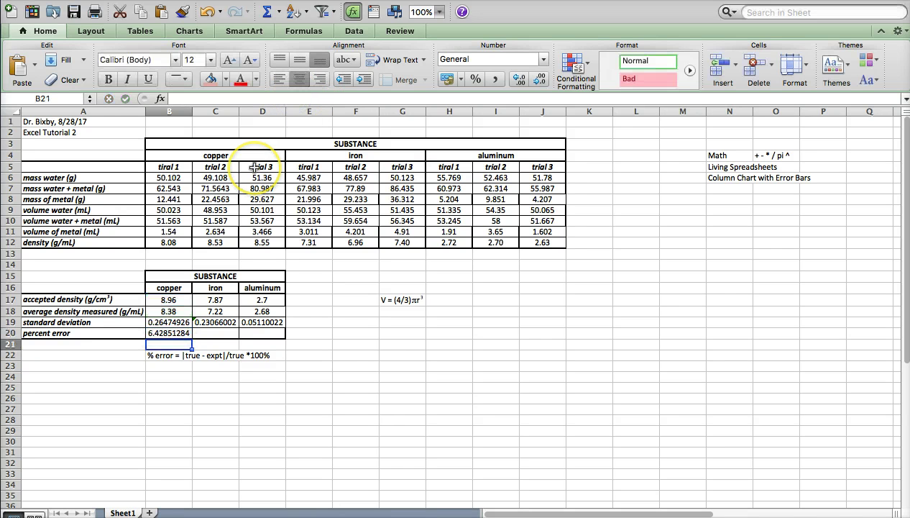
- Fill copper's percent error formula from B20 across to iron and aluminum in C20:D20
left_click(173, 333)
left_click_drag(190, 338, 262, 338)
left_click(309, 366)
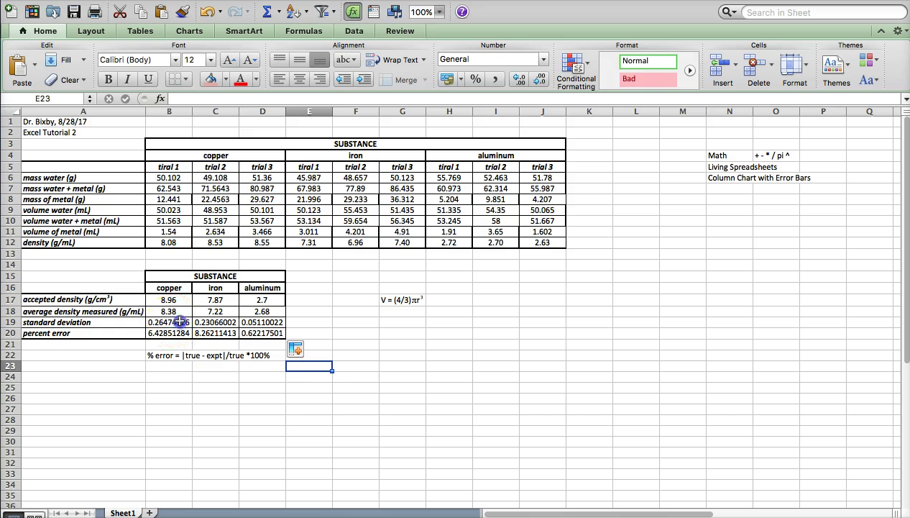
- Format the standard deviation and percent error values in B19:D20 to three decimal places
left_click_drag(170, 322, 245, 327)
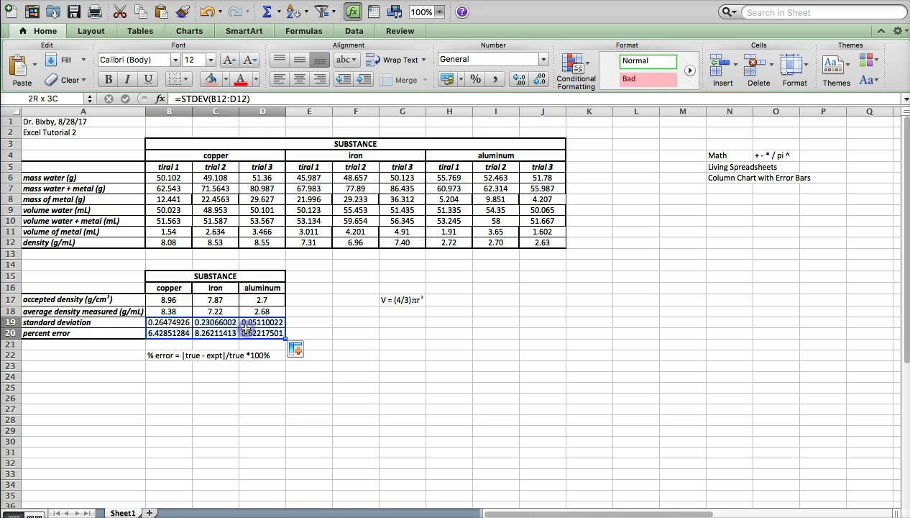
left_click(541, 79)
left_click(540, 79)
left_click(541, 79)
left_click(540, 79)
left_click(541, 79)
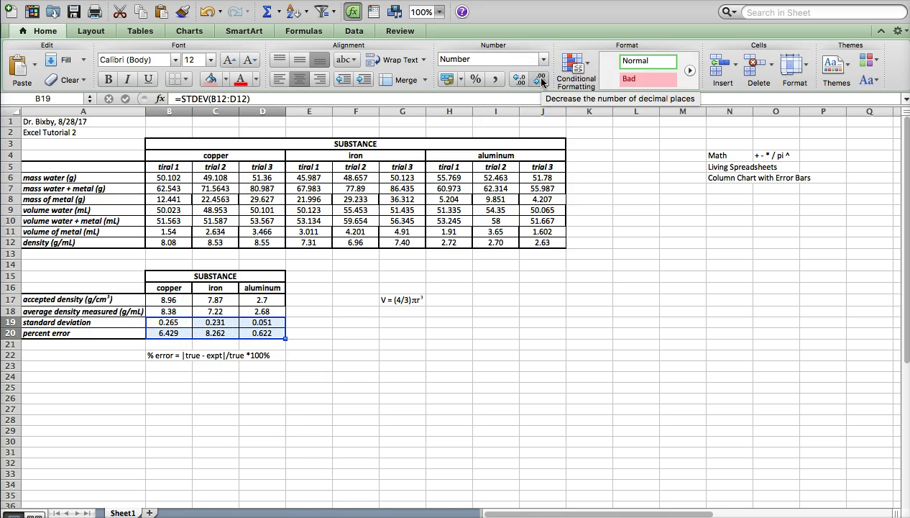
left_click(414, 432)
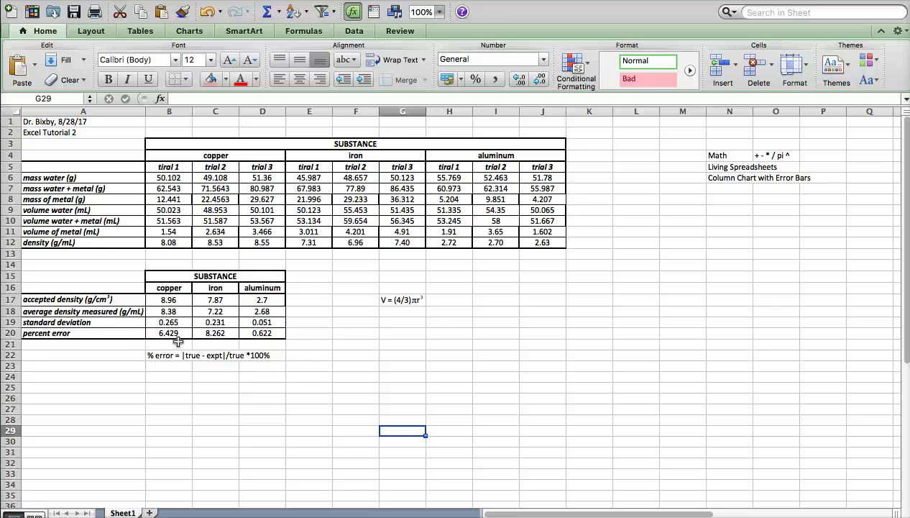
left_click(172, 299)
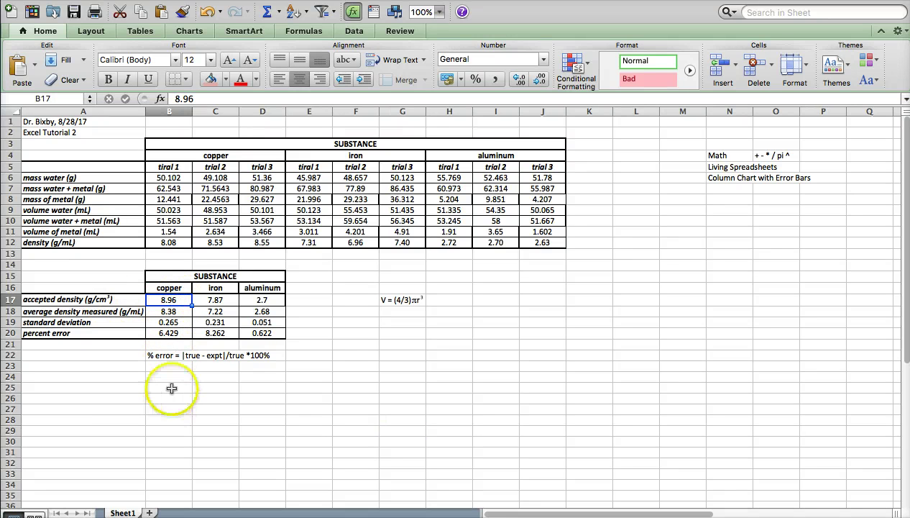
left_click(180, 321)
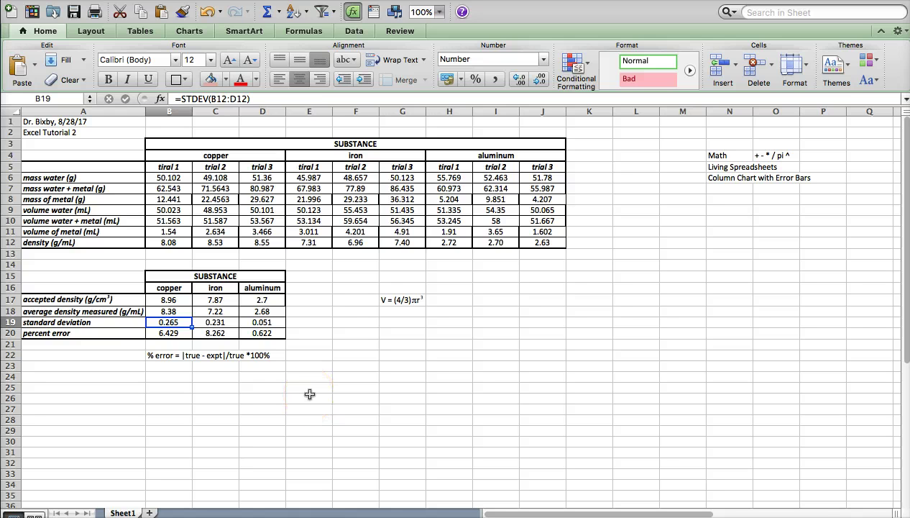
left_click(347, 389)
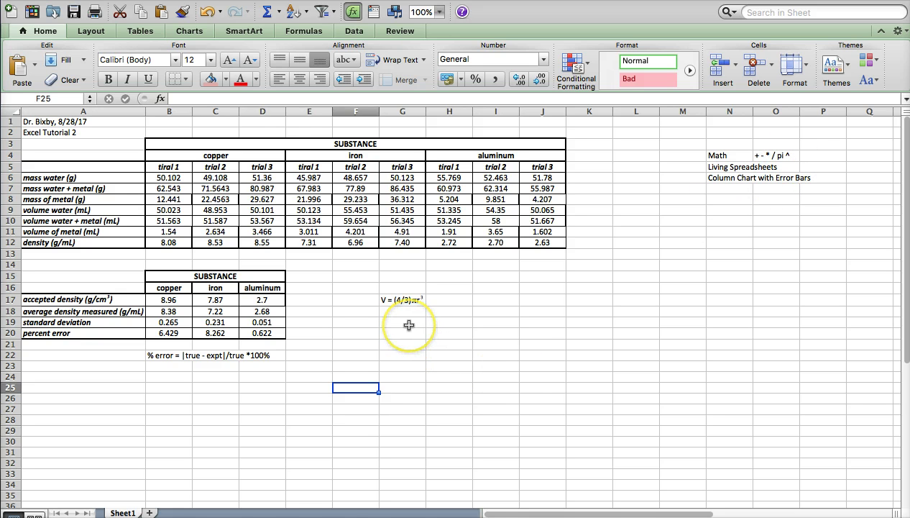
- Enter 1.4 in H17 beside the sphere volume formula and label it "diameter" in H16
left_click(457, 304)
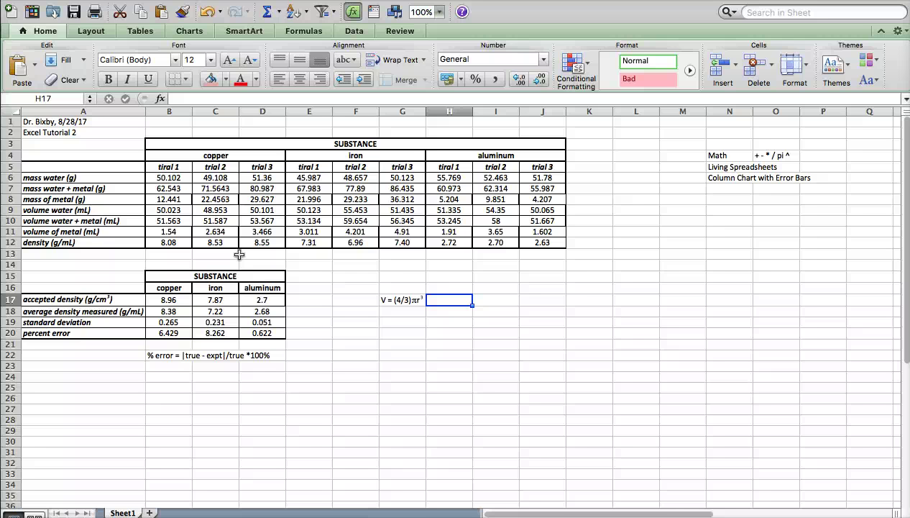
type("1.4")
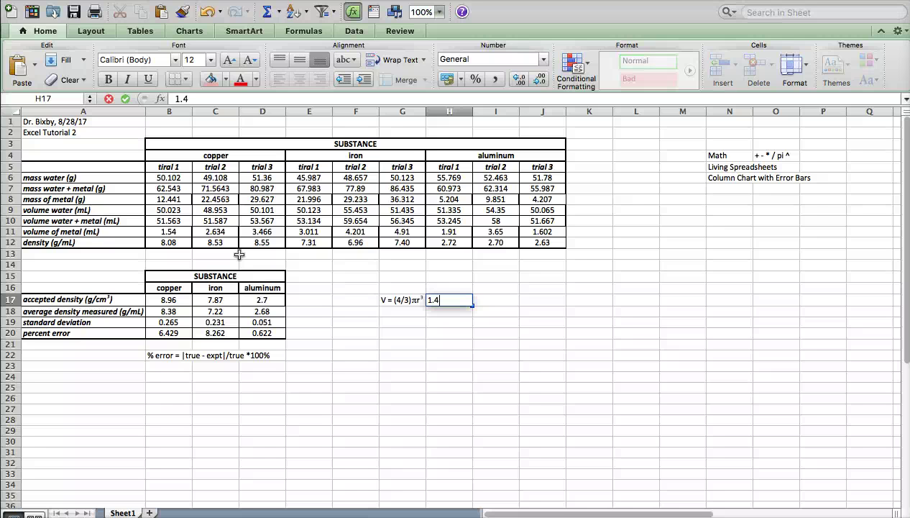
key("Return")
key("Up")
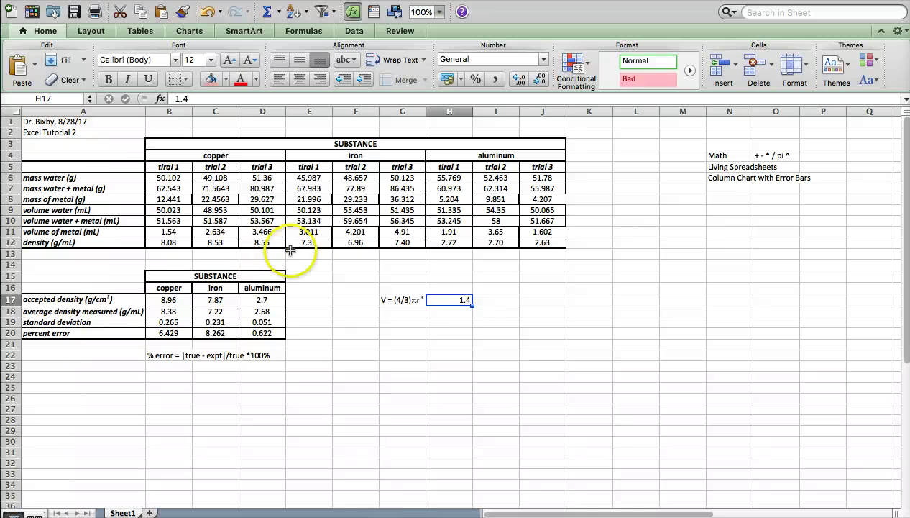
left_click(464, 289)
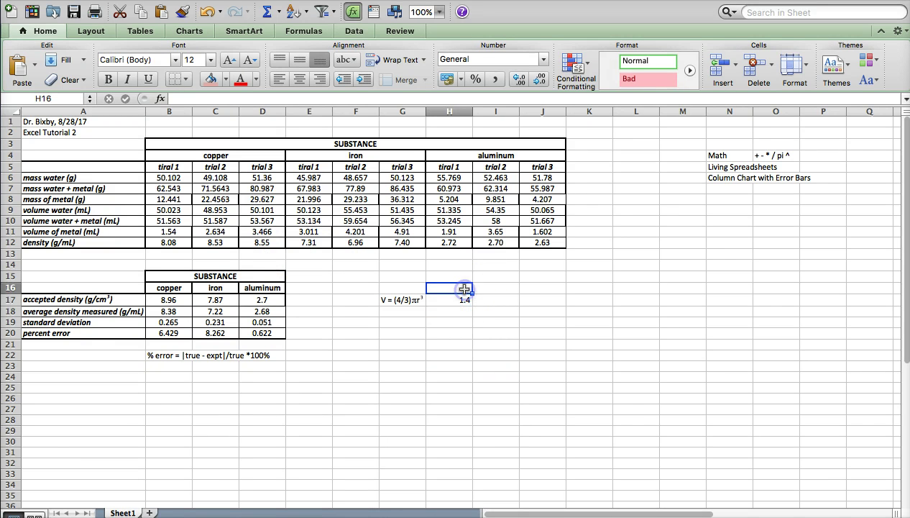
type("diameter")
key("Return")
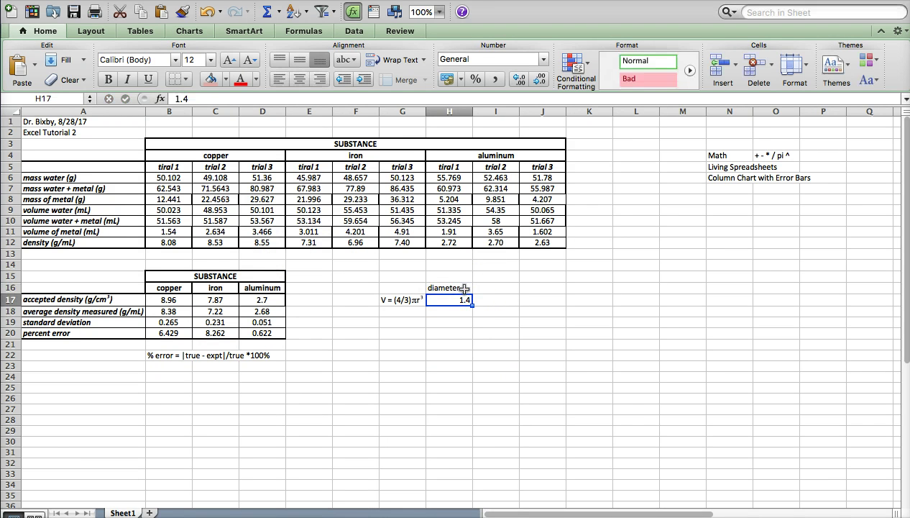
- Add the unit "cm" in I17 beside the diameter value
left_click(465, 300)
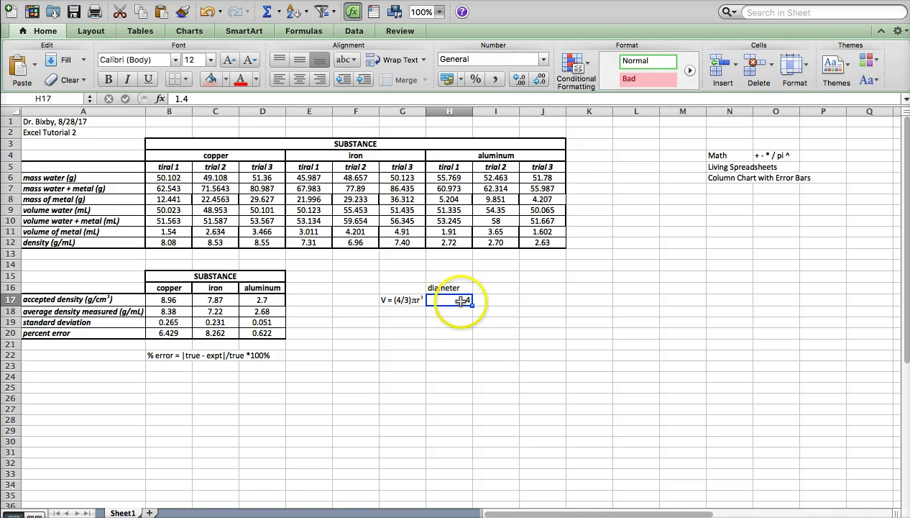
left_click(482, 302)
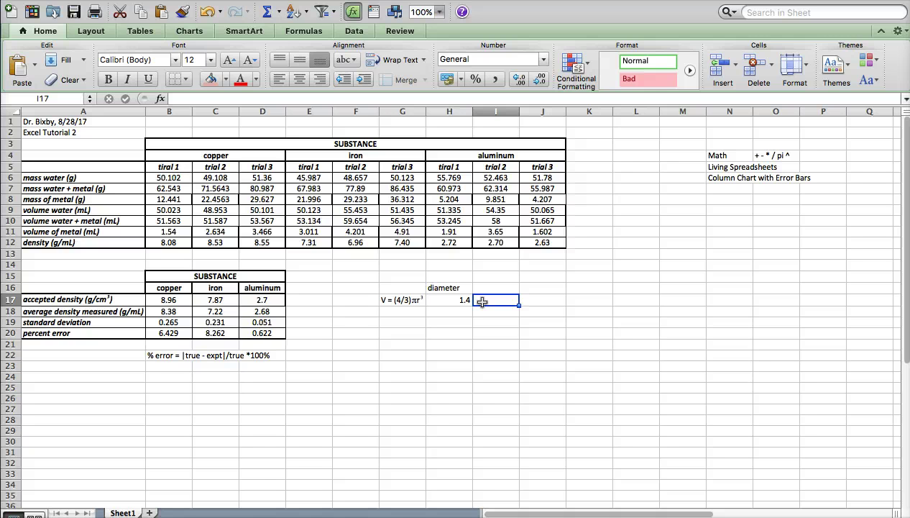
type("cm")
key("Return")
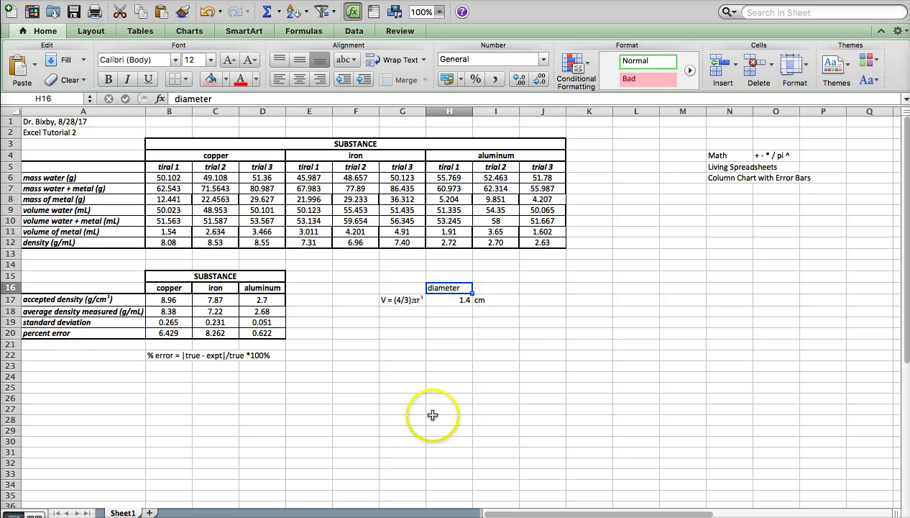
- Examine the font applied to the pi character in the sphere volume text in G17
left_click(477, 321)
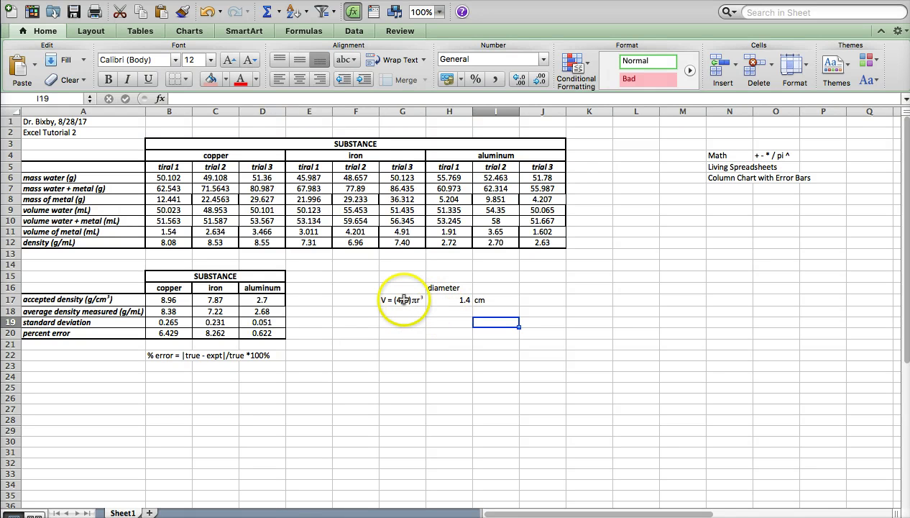
left_click(411, 301)
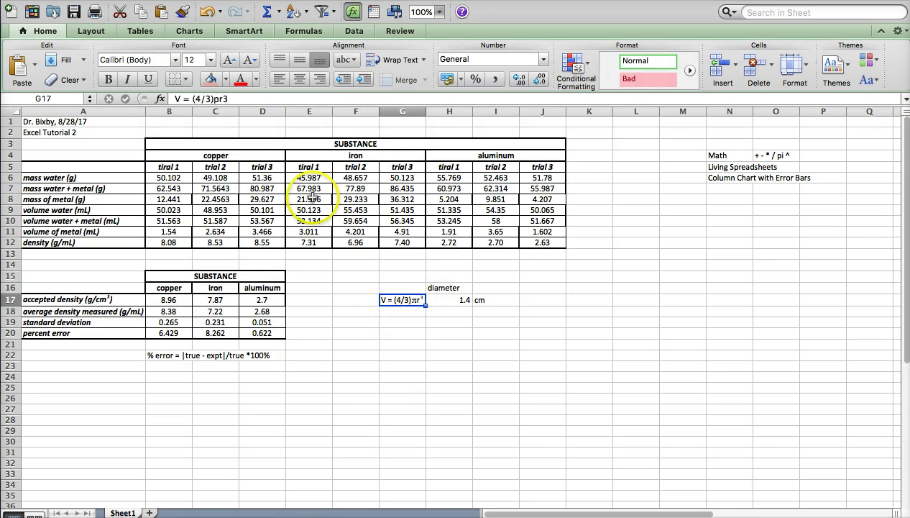
double_click(218, 99)
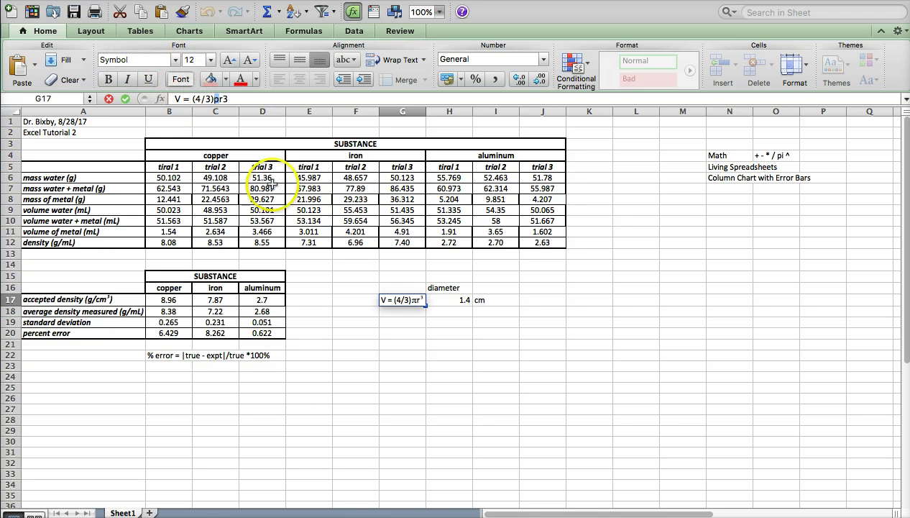
key("Return")
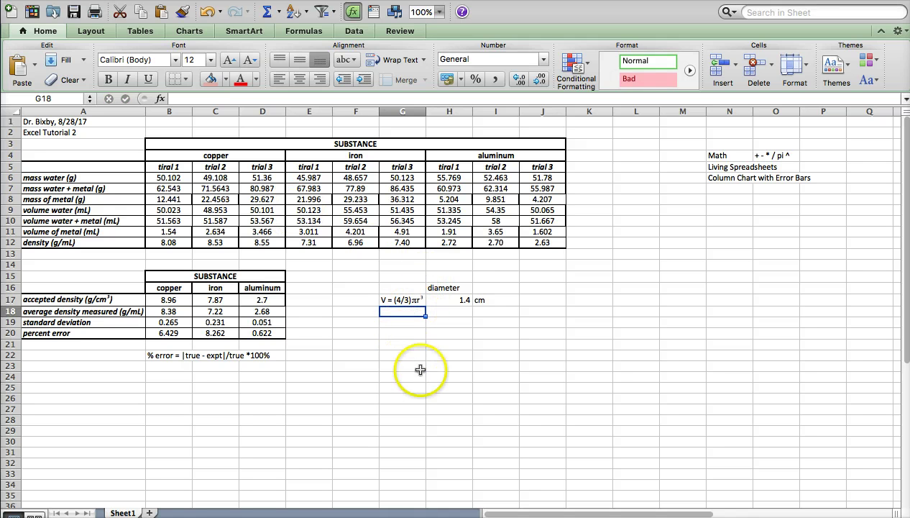
- Examine the font effects applied to the exponent 3 of the sphere volume text in G17
left_click(404, 300)
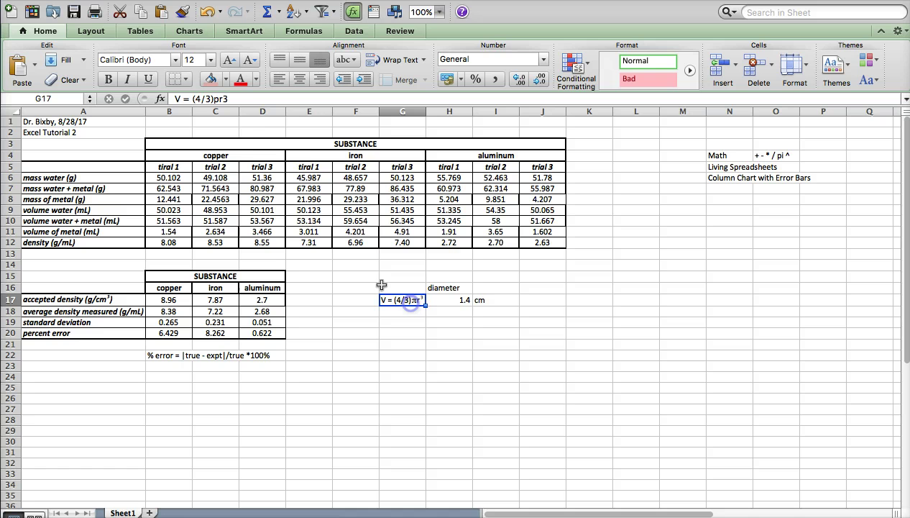
left_click(228, 99)
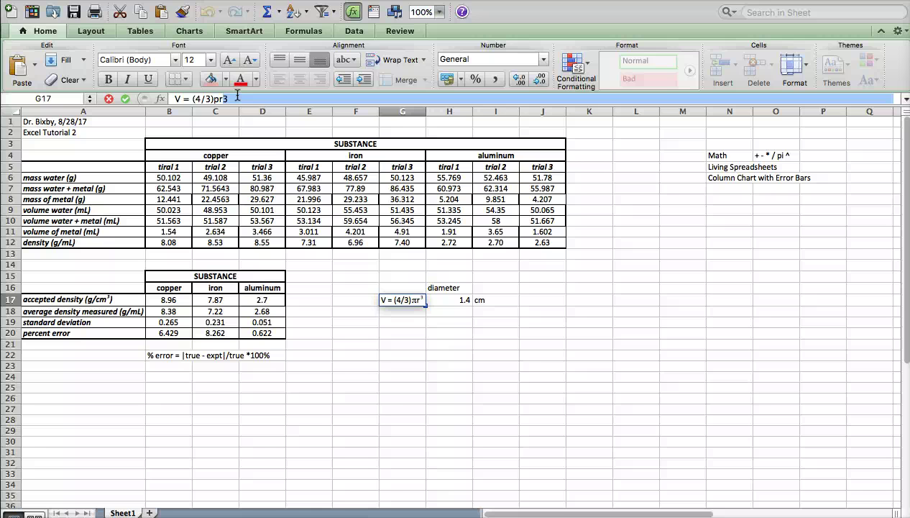
left_click_drag(237, 97, 230, 101)
mouse_move(232, 101)
left_mouse_down()
mouse_move(206, 98)
mouse_move(225, 98)
left_mouse_up()
left_click(229, 98)
left_click(215, 0)
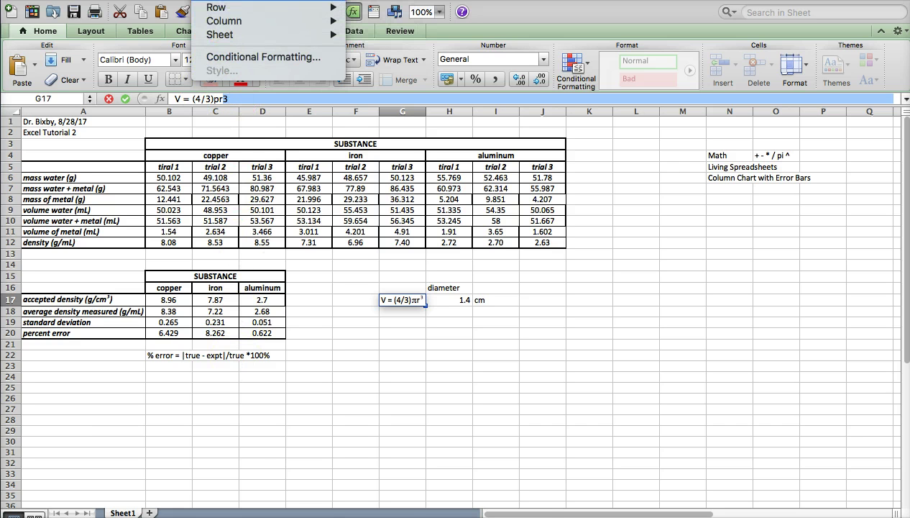
left_click(232, 162)
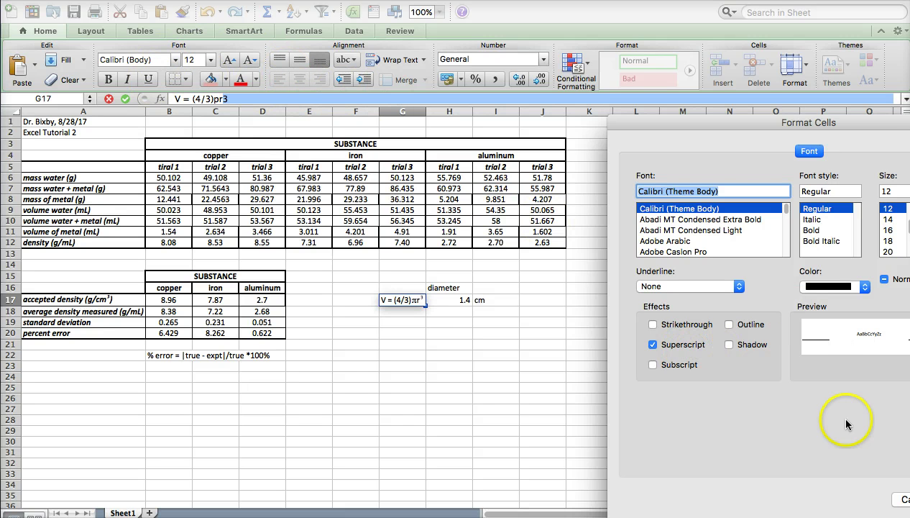
key("Return")
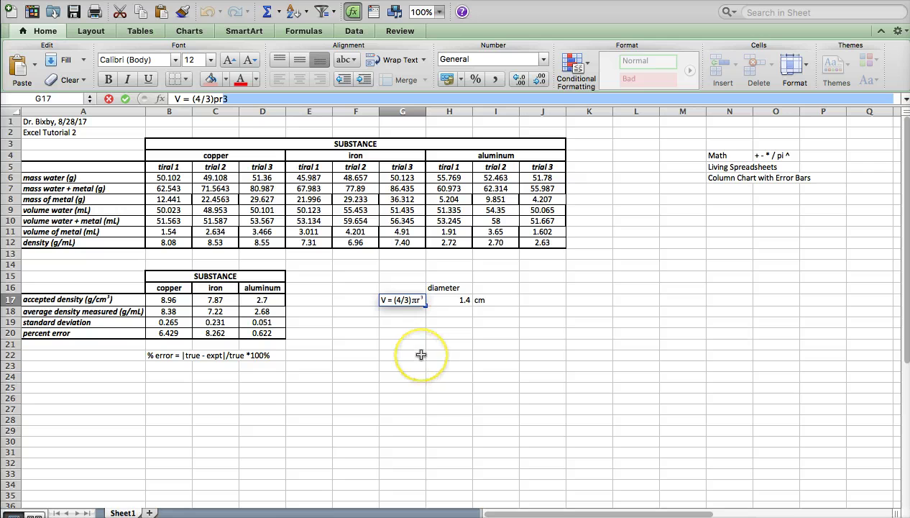
- Label H18 "radius" and calculate the radius in H19 from the diameter with =H17/2
key("Return")
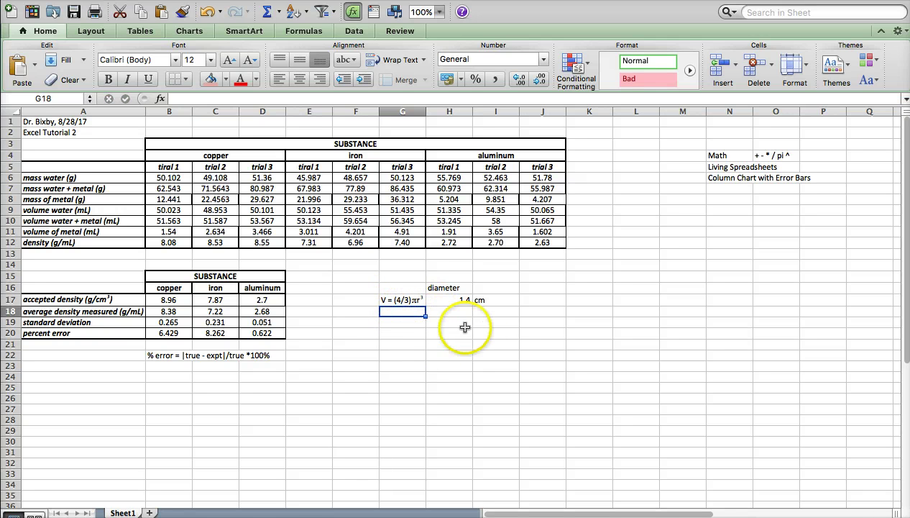
left_click(469, 298)
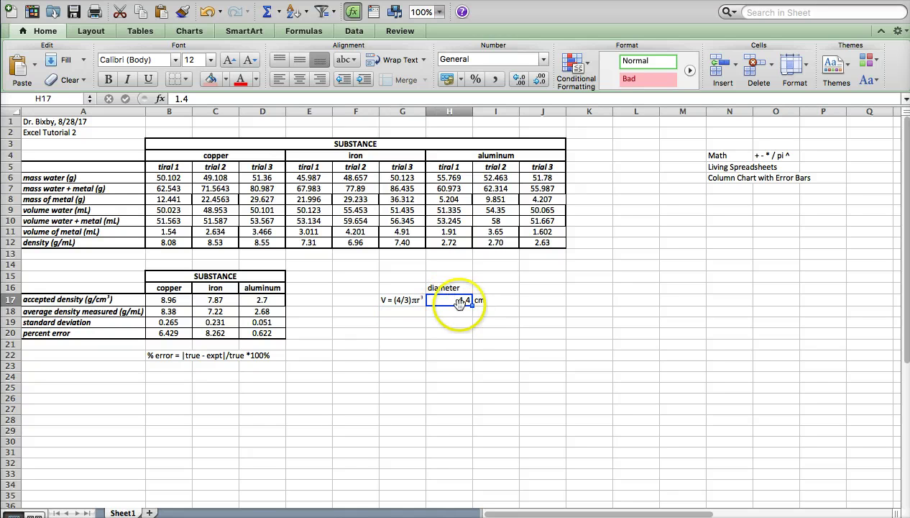
left_click(445, 314)
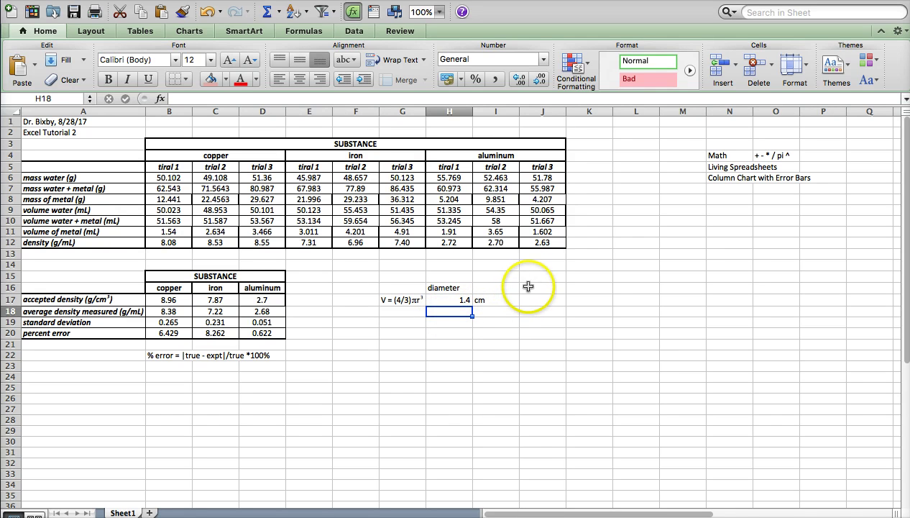
type("radius")
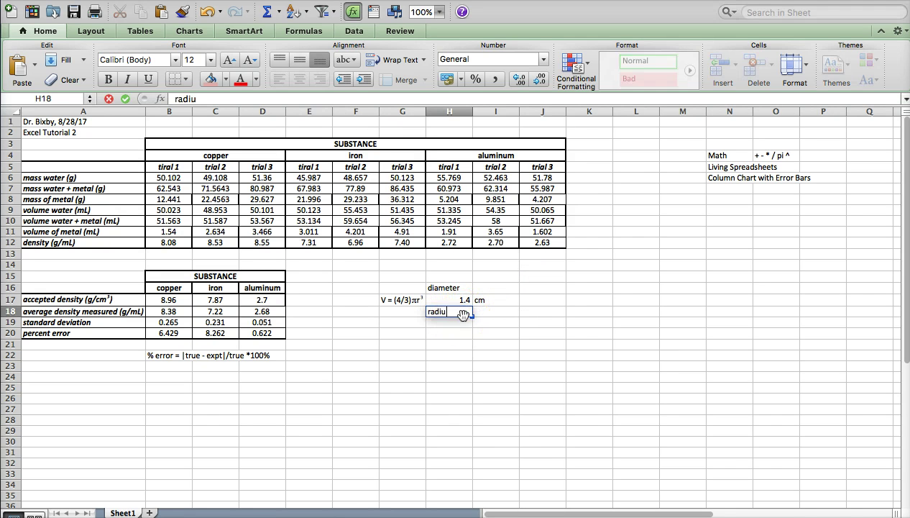
key("Return")
type("=")
left_click(464, 303)
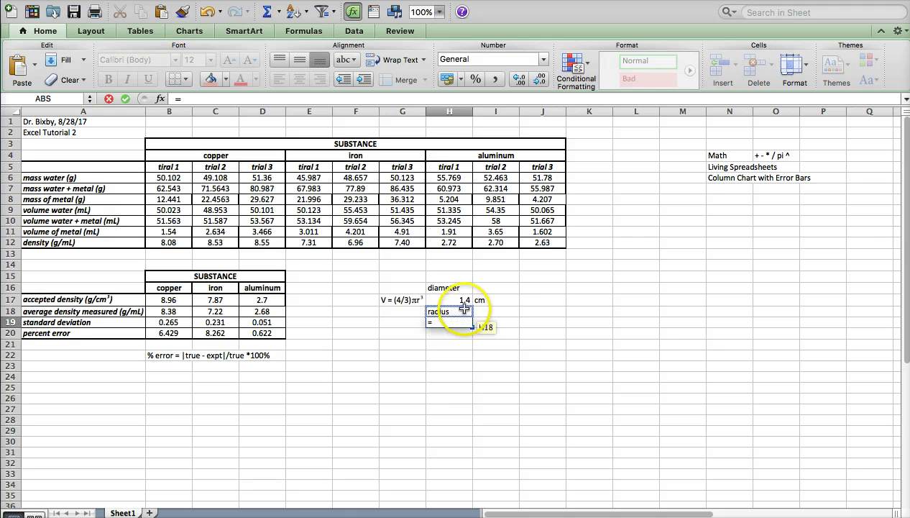
type("/2")
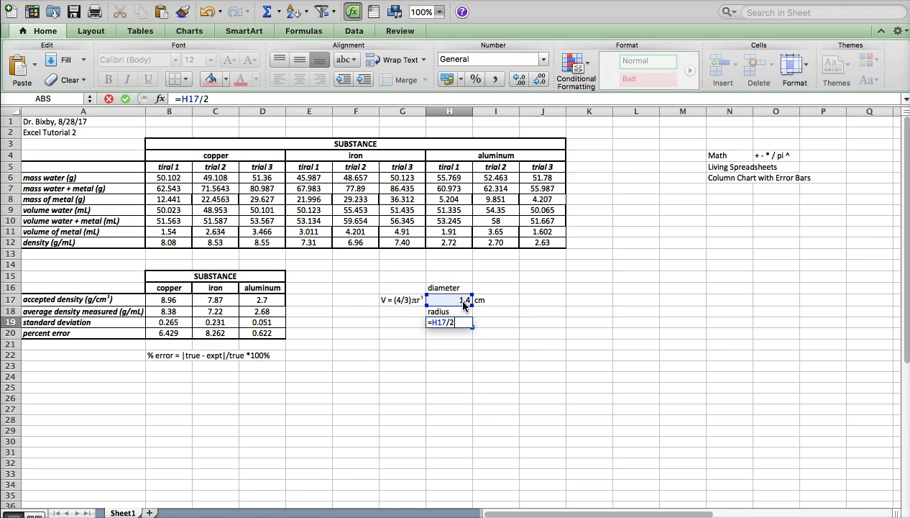
key("Return")
- Add the unit "cm" in I19 beside the radius value
left_click(482, 322)
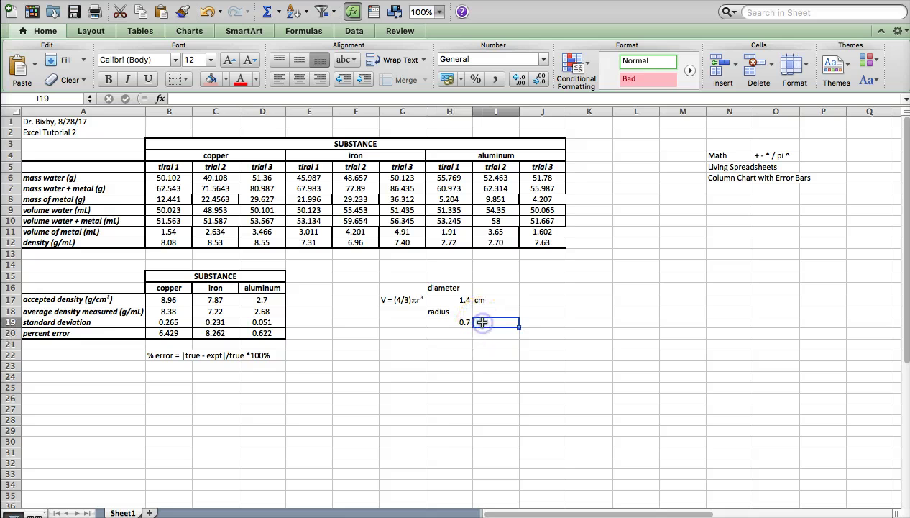
type("cm")
key("Return")
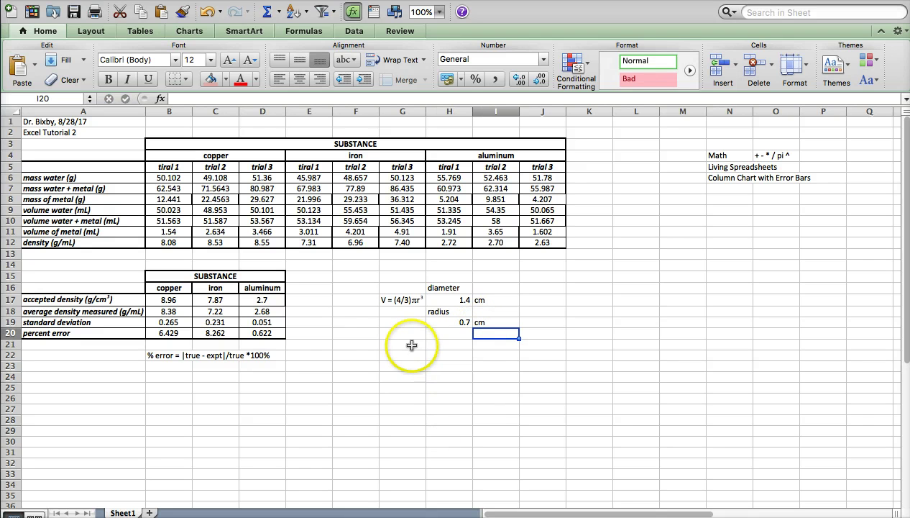
- Label H20 "Volume" below the radius value
left_click(435, 333)
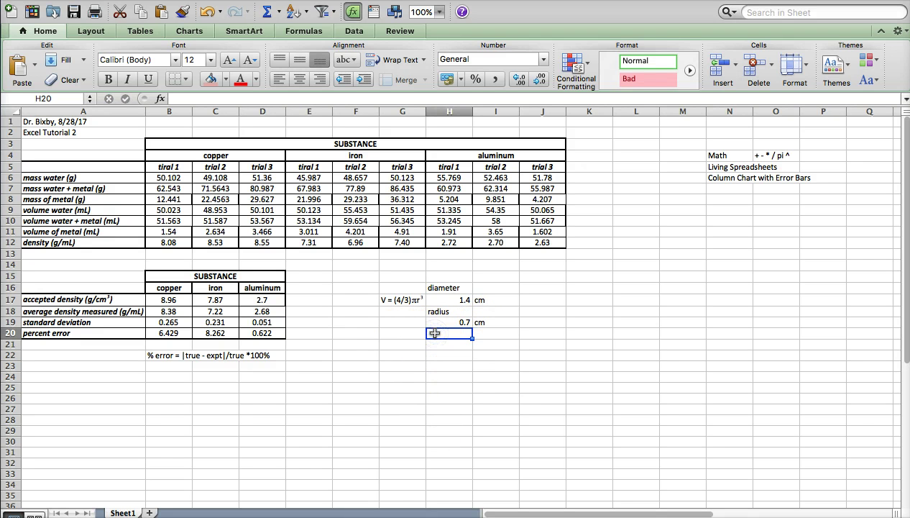
type("Volume")
key("Return")
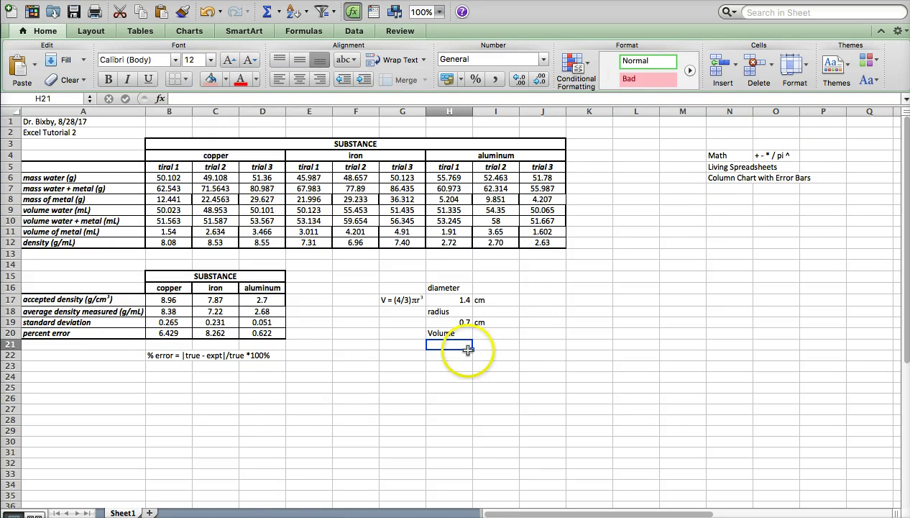
- Write the sphere volume formula =(4/3)*pi()*H19^3 in H21 using the radius cell
type("=(")
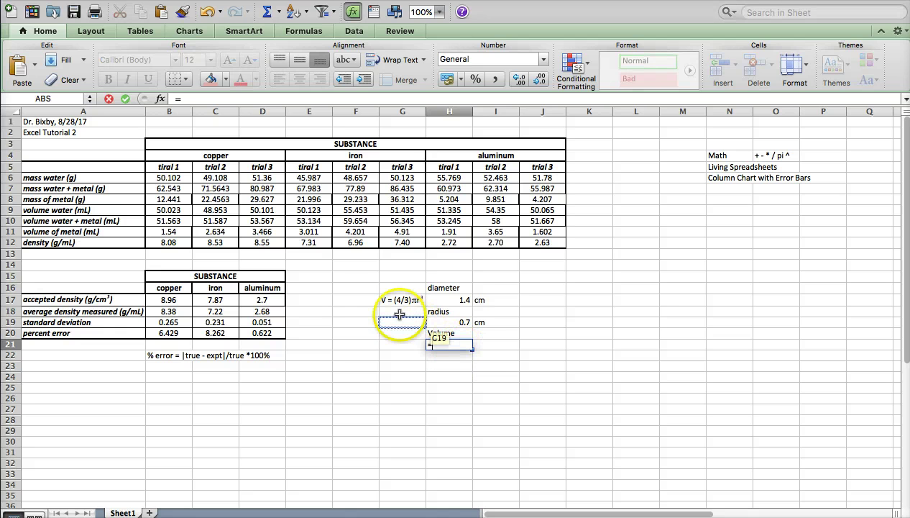
left_click(406, 356)
type("4/3")
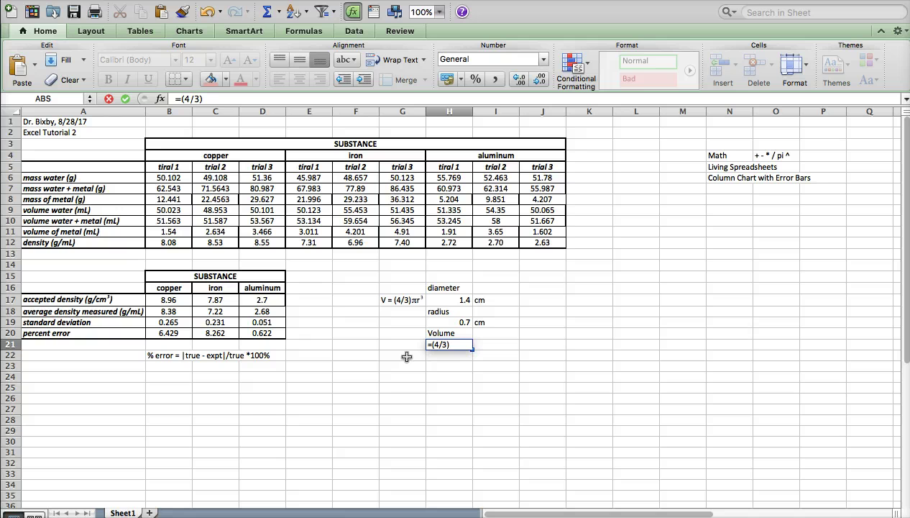
left_click(407, 356)
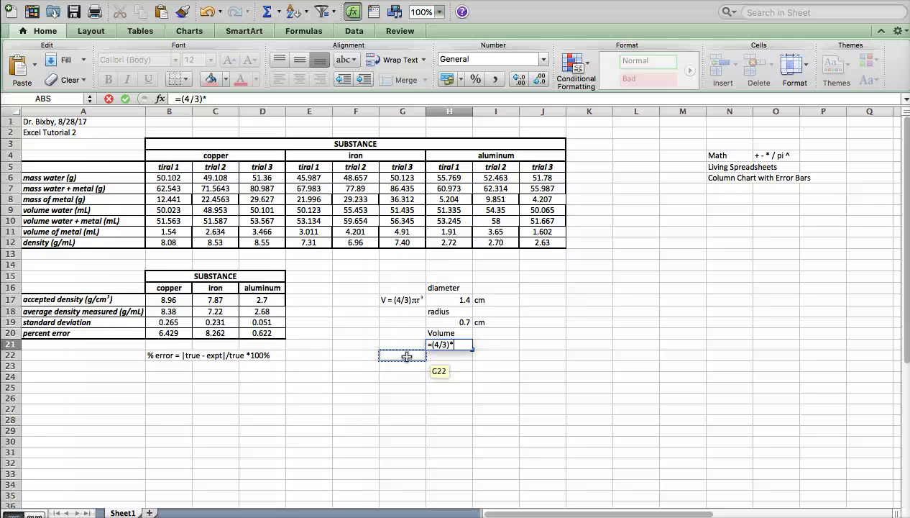
type("pi()*")
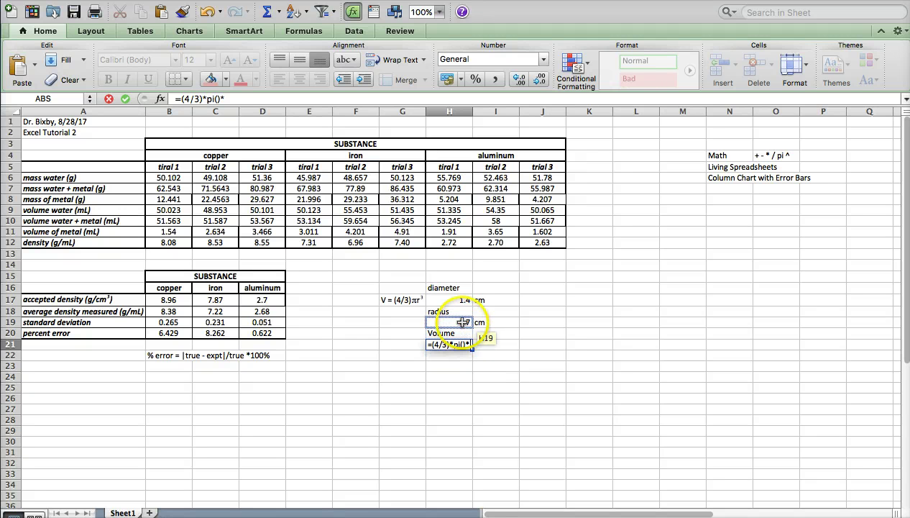
left_click(462, 322)
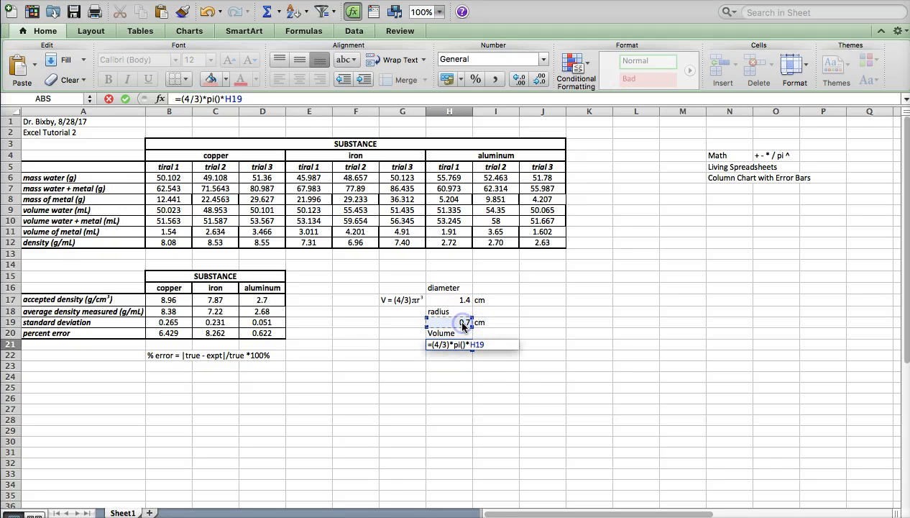
type("^3")
- Enclose pi() and H19^3 in their own parentheses so H21 reads =(4/3)*(pi())*(H19^3), and commit the formula
left_click(497, 345)
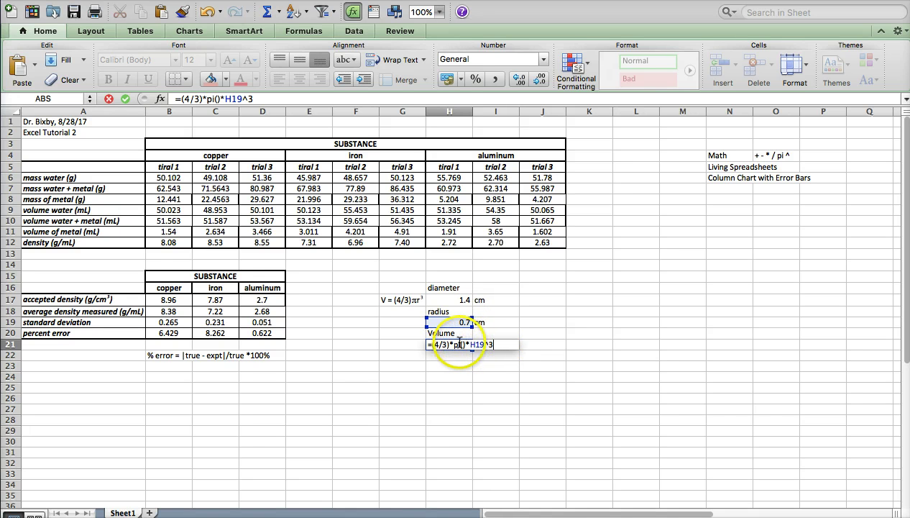
left_click(455, 346)
left_click(465, 345)
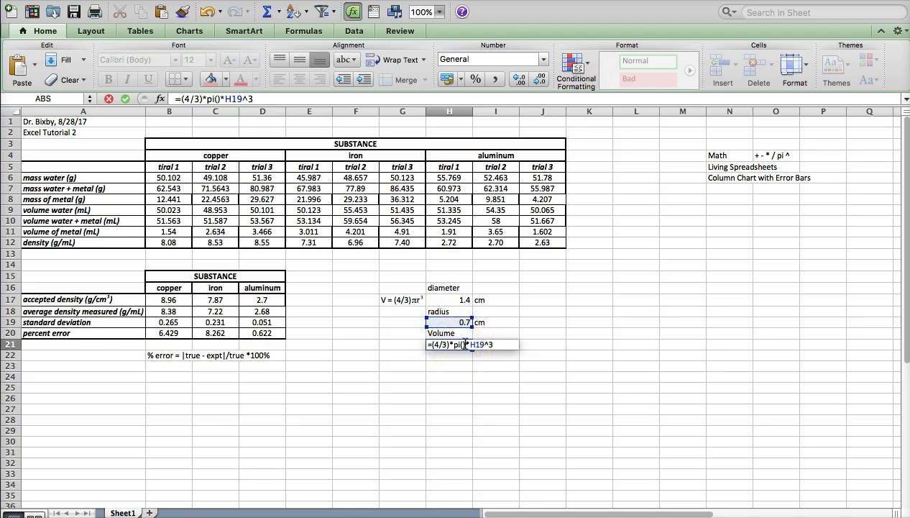
left_click(441, 345)
left_click(430, 345)
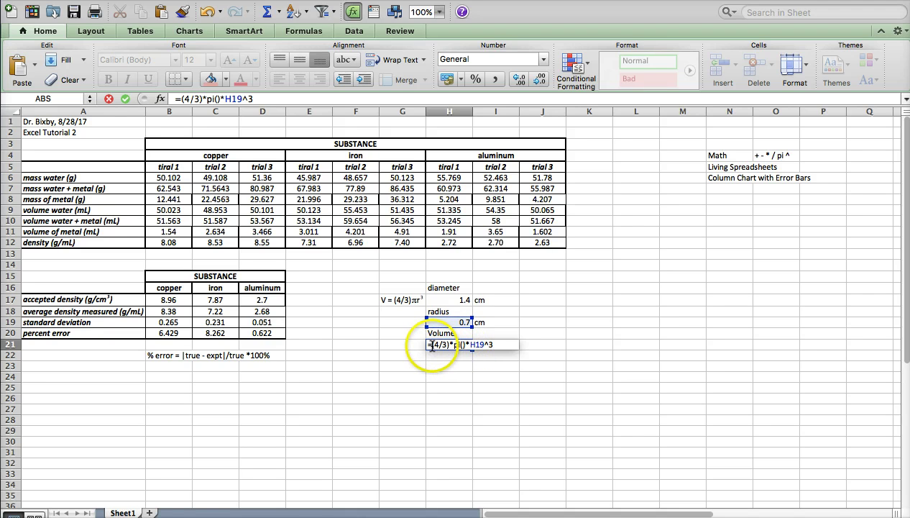
left_click(447, 344)
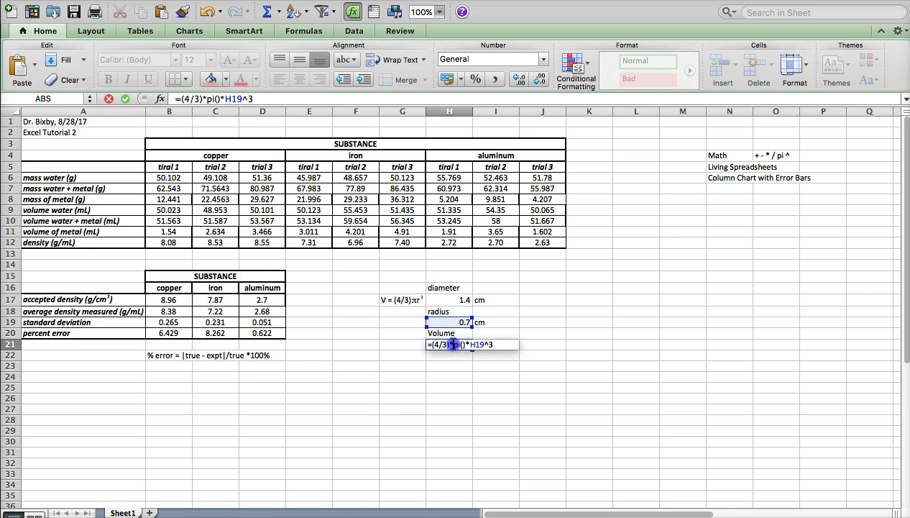
key("Right")
key("Right")
type("(")
left_click(471, 345)
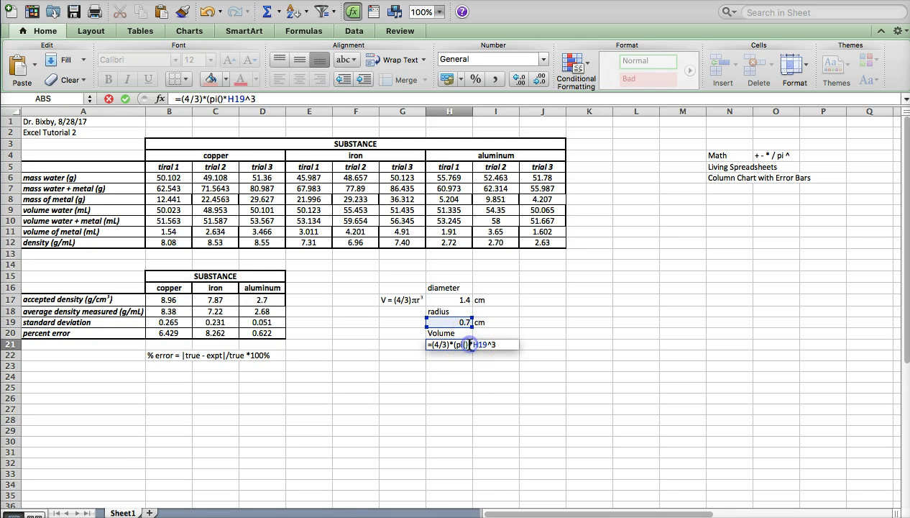
type(")")
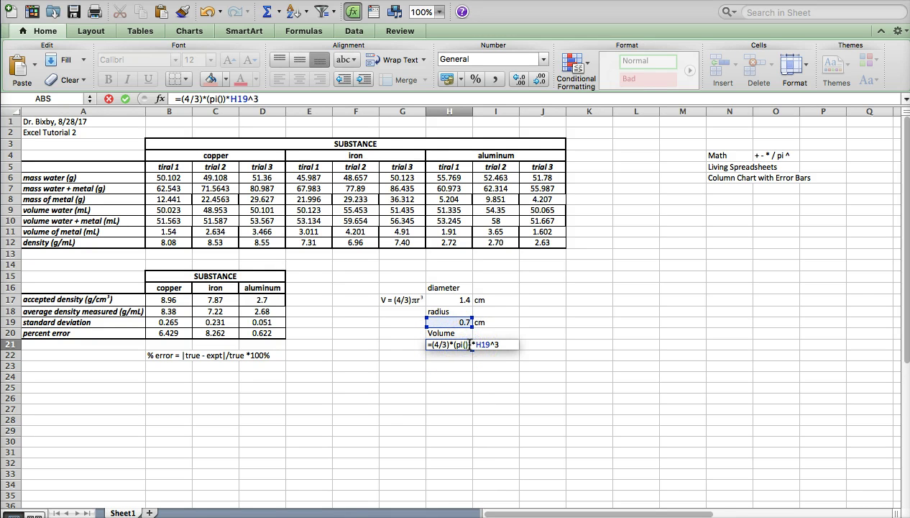
left_click(475, 345)
type("(")
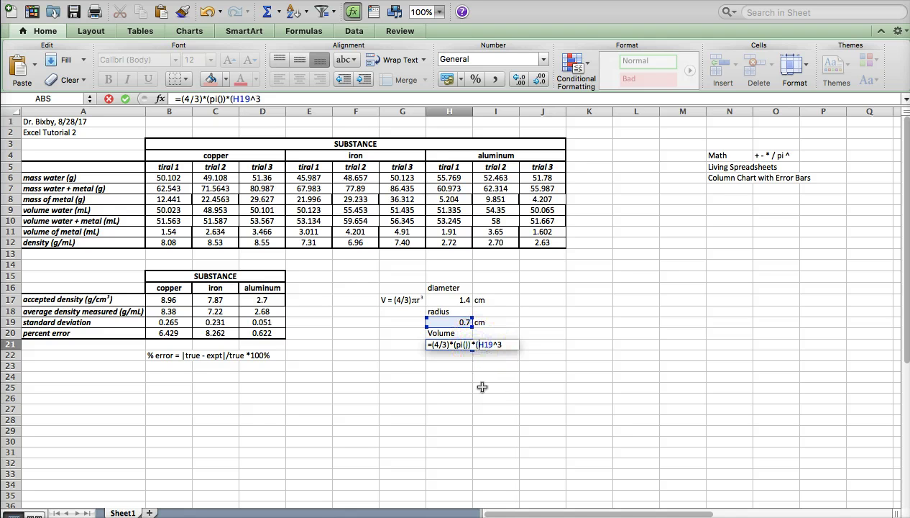
left_click(501, 346)
type(")")
left_click(486, 352)
key("Return")
- Reduce the calculated sphere volume in H21 to two decimal places
left_click(446, 345)
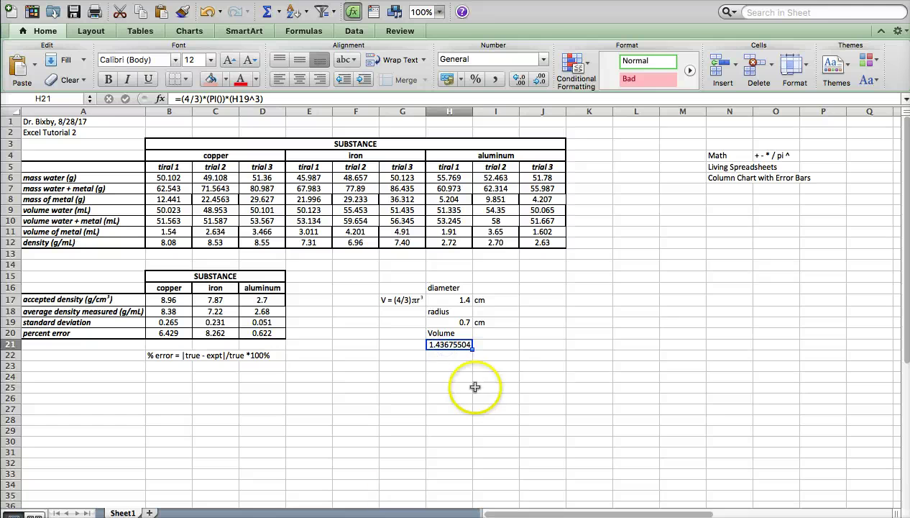
left_click(539, 79)
left_click(538, 79)
left_click(539, 79)
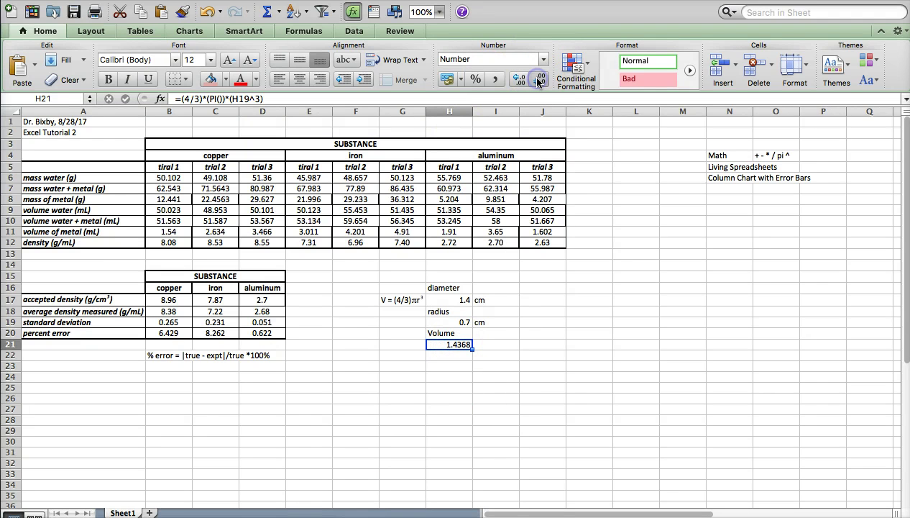
left_click(539, 80)
left_click(539, 79)
left_click(539, 79)
left_click(483, 399)
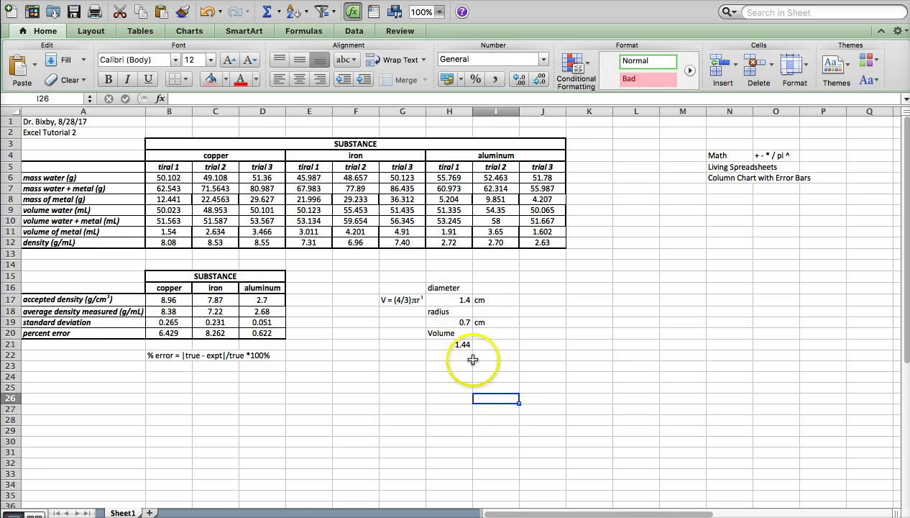
- Add the unit "cm3" in I21 beside the volume, with the 3 formatted as superscript
left_click(454, 344)
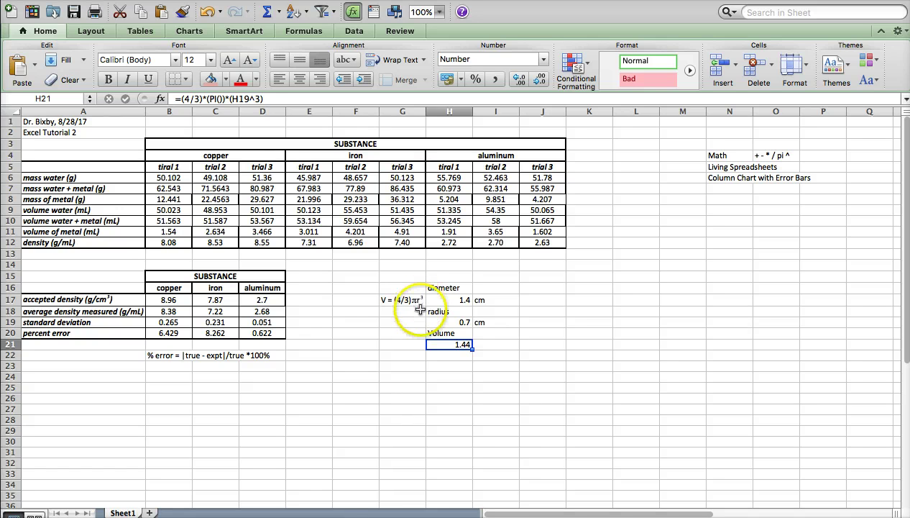
left_click(486, 345)
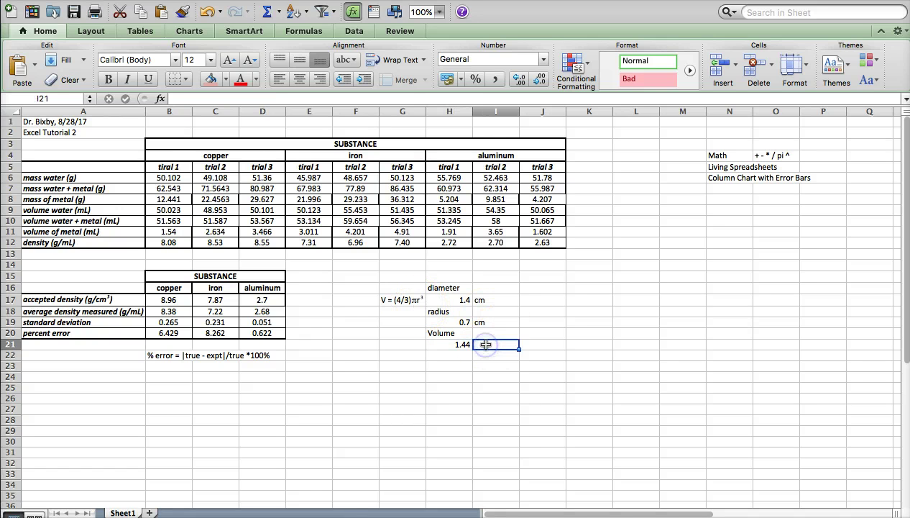
type("cm3")
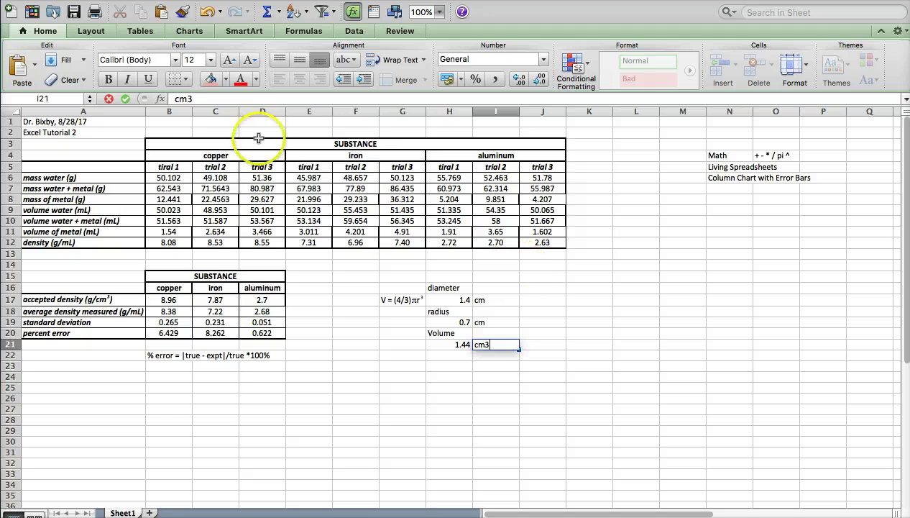
left_click_drag(189, 97, 194, 99)
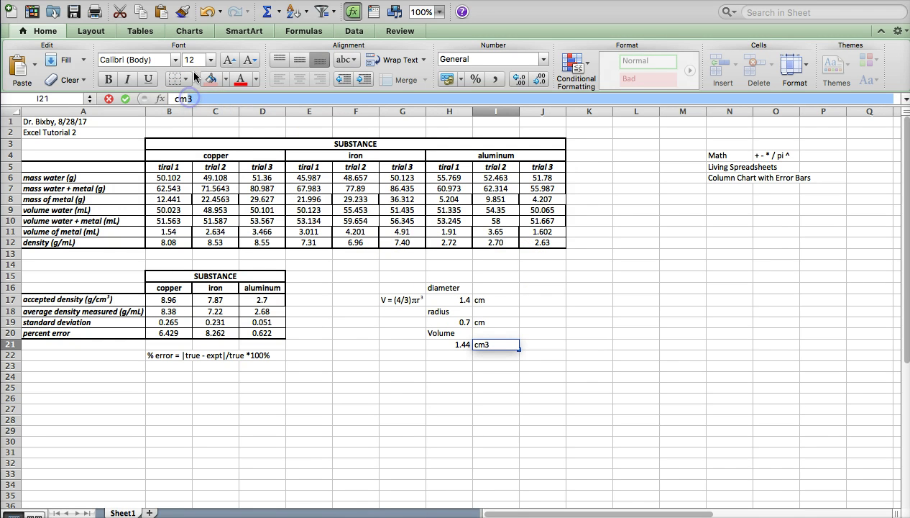
left_click(209, 0)
left_click(355, 335)
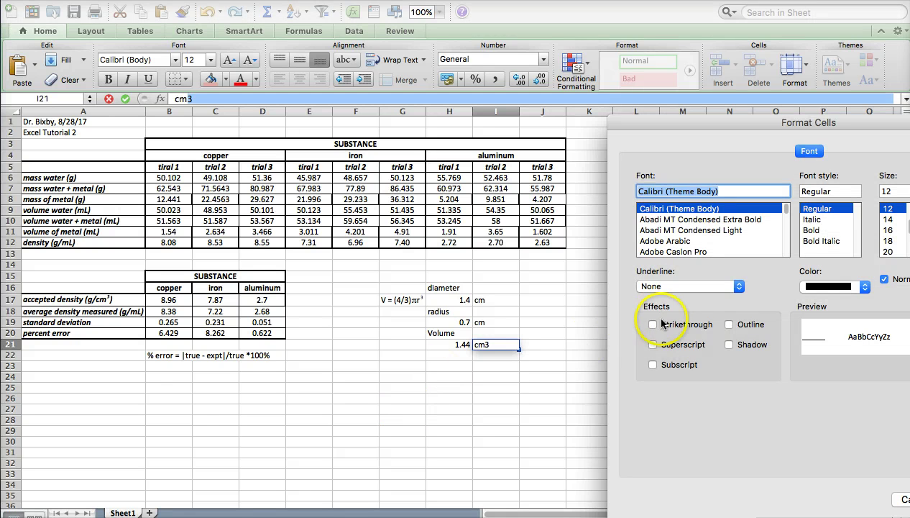
left_click(653, 345)
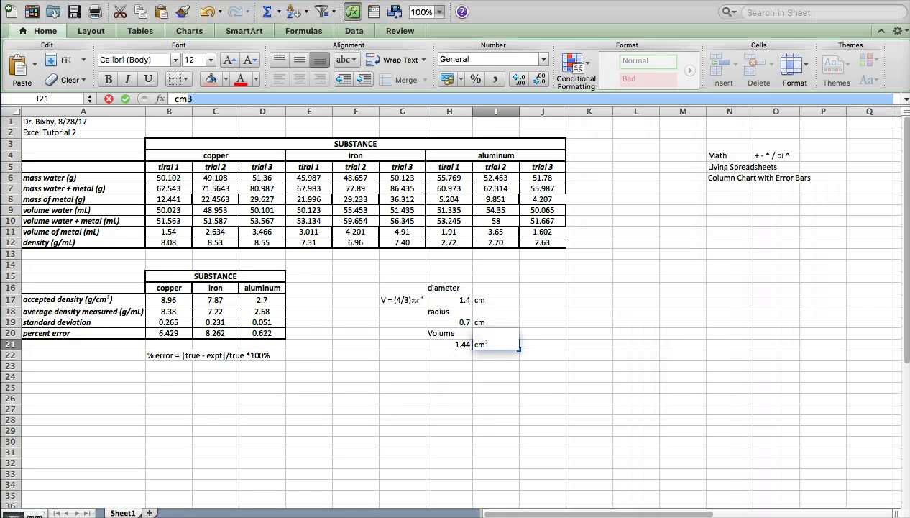
key("Return")
key("Return")
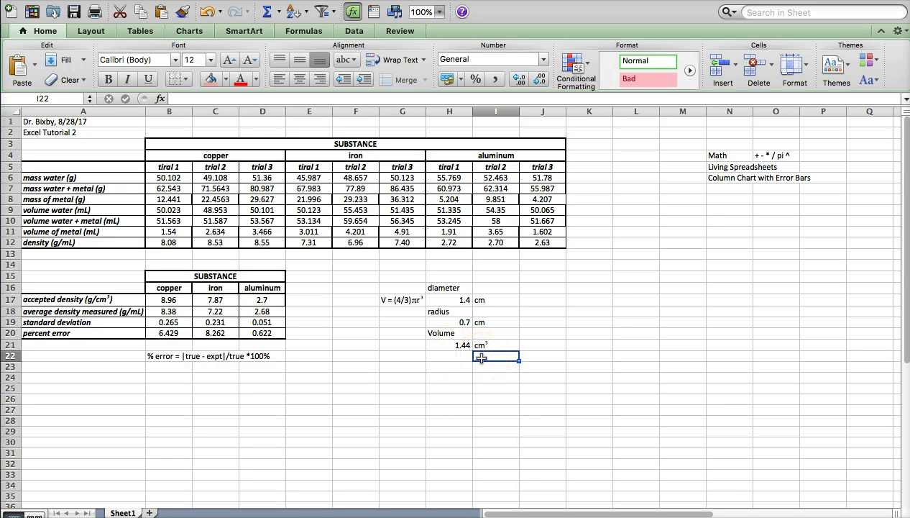
- Enter the equivalent unit "mL" in J21 beside the cubic centimetre unit
left_click(535, 346)
type("mL")
left_click(489, 402)
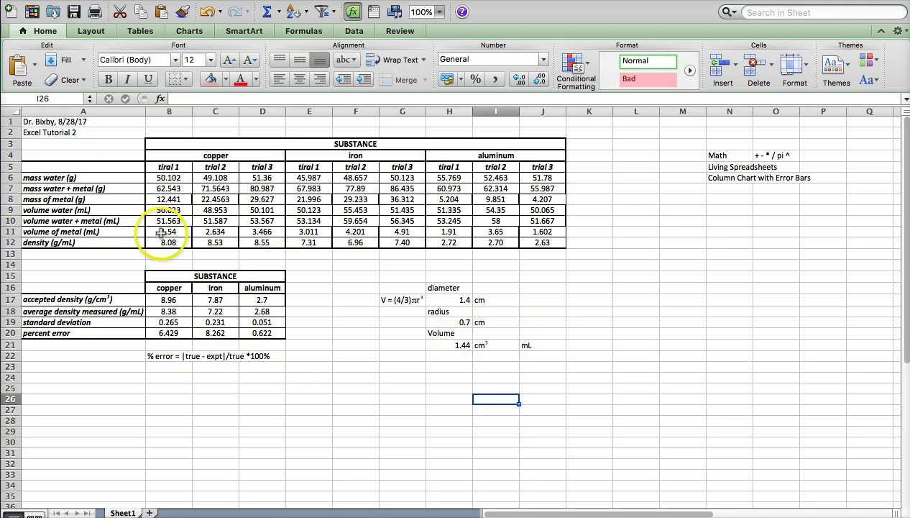
- Compare the sphere volume formula in H21 with the volume of metal formula in B11 for copper trial 1
left_click(443, 345)
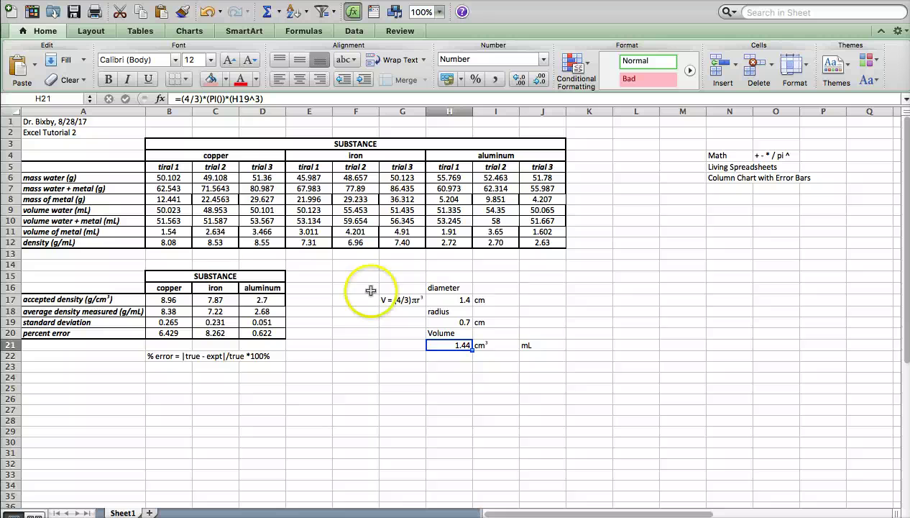
left_click(165, 233)
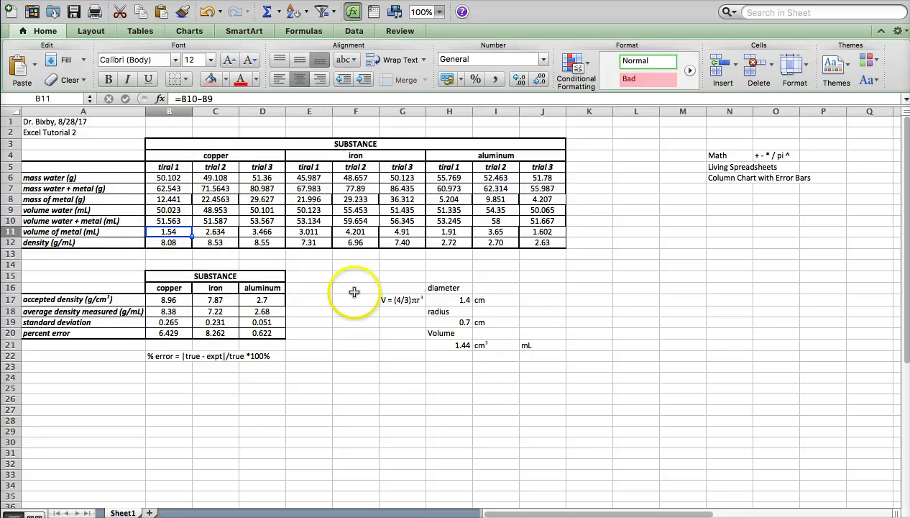
- Calculate the percent difference between the sphere volume and copper trial 1's metal volume in H23 with =ABS(B11-H21)/B11*100
left_click(466, 368)
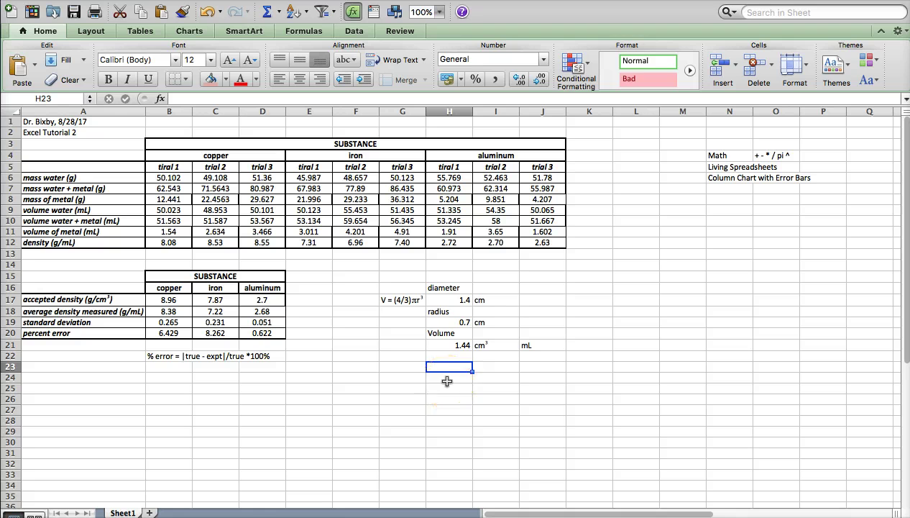
type("=abs(")
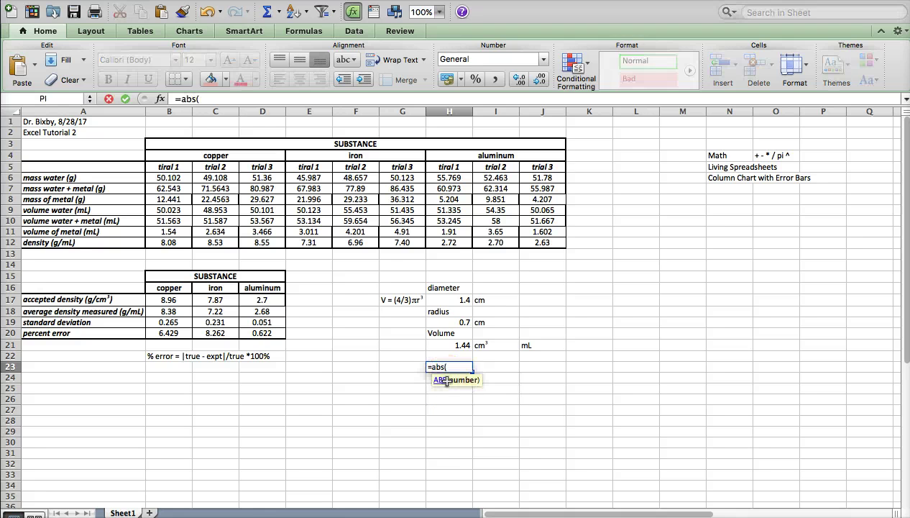
left_click(168, 231)
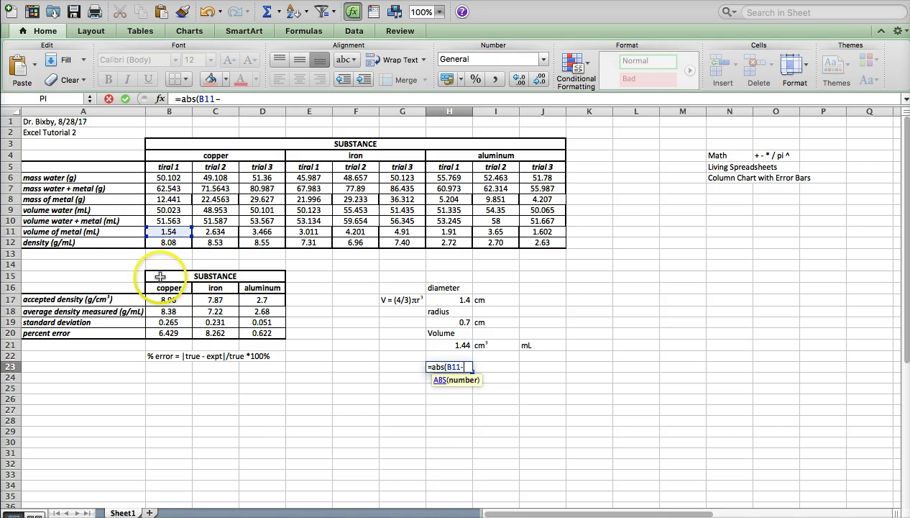
type("-")
left_click(447, 346)
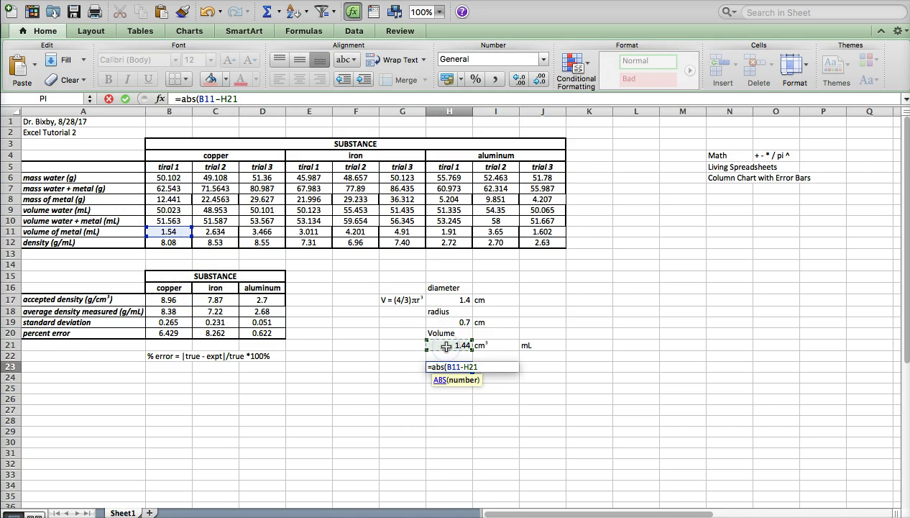
type(")/")
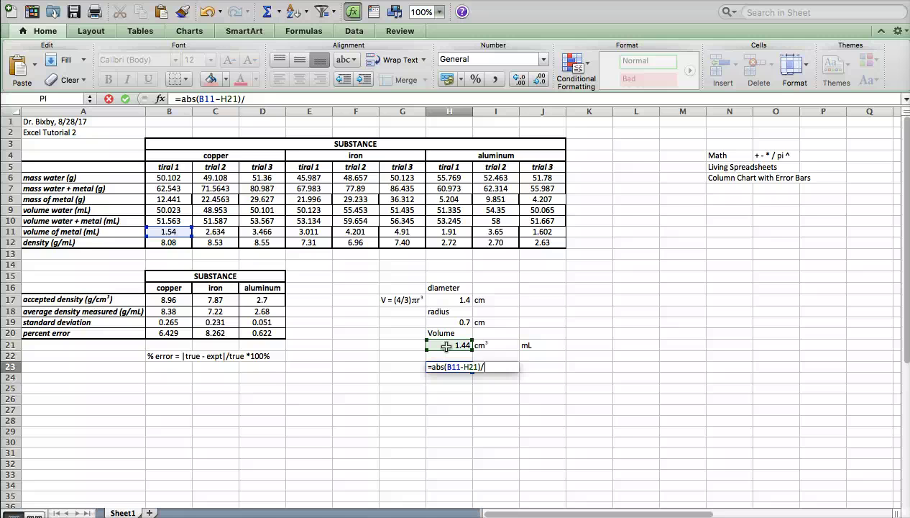
left_click(164, 231)
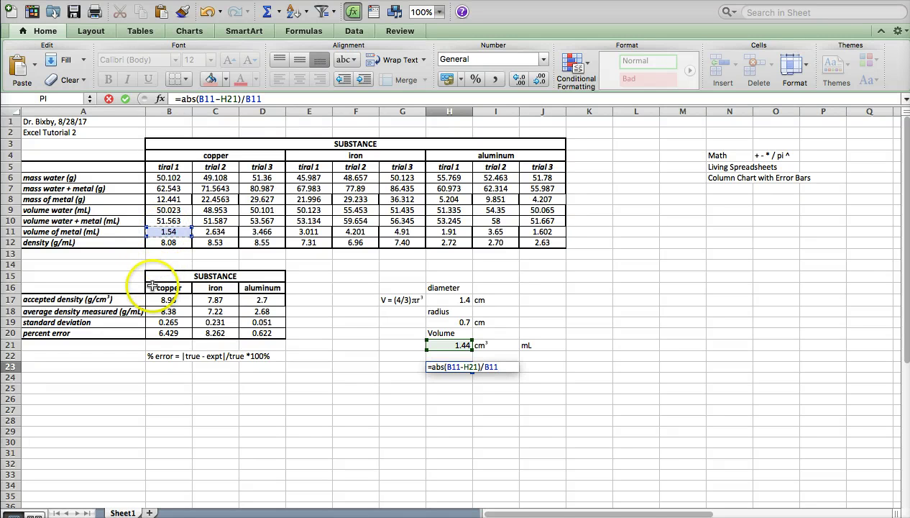
type("*100")
key("Return")
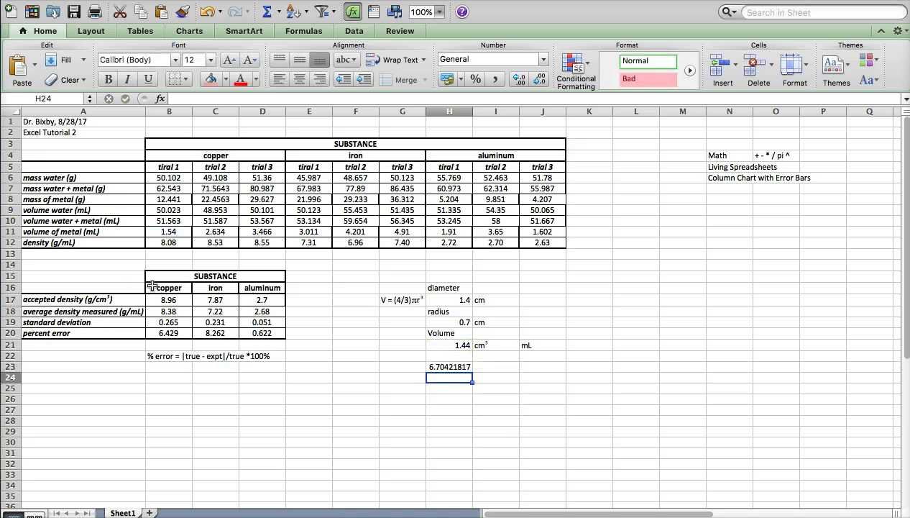
left_click(449, 368)
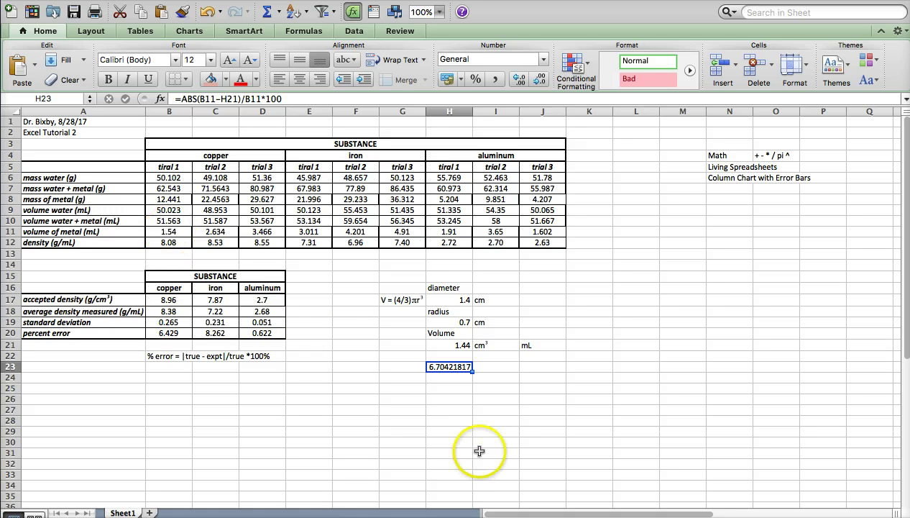
- Label the percent difference result by entering "% difference" in I23
left_click(484, 367)
type("%")
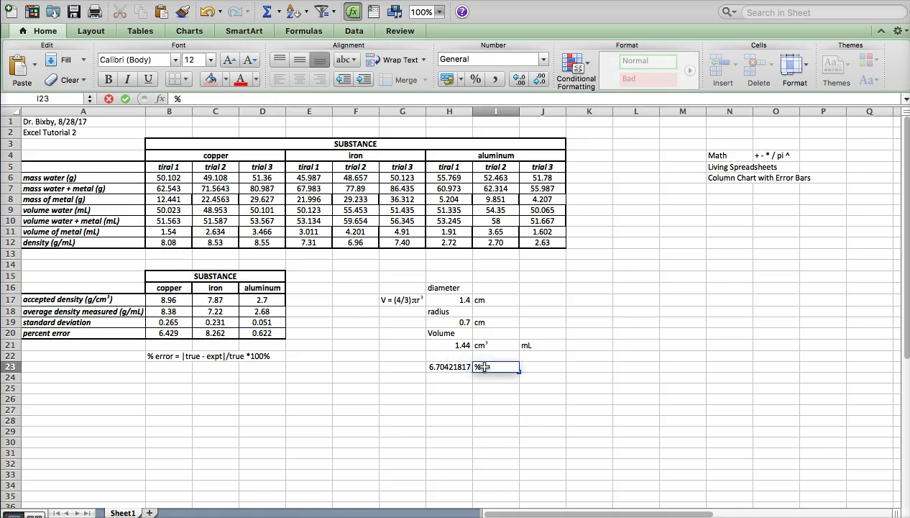
type(" difference")
key("Return")
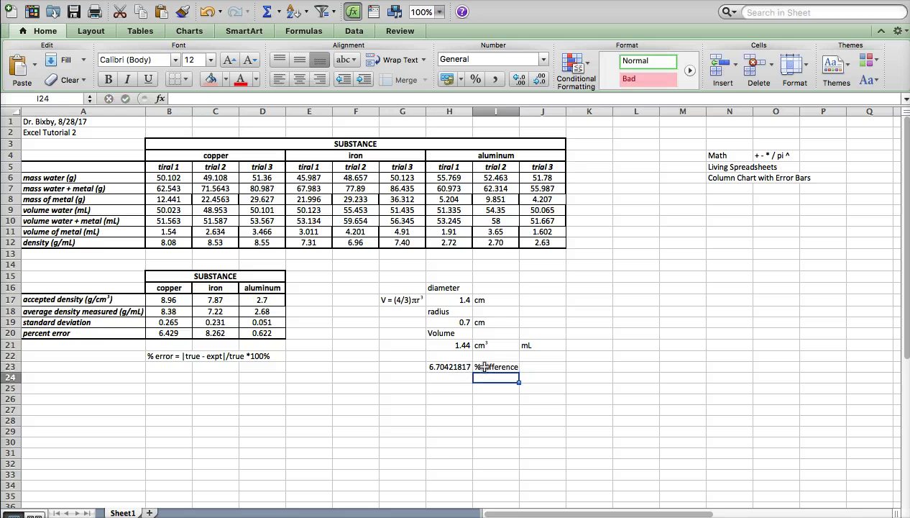
- Reduce the percent difference in H23 to one decimal place
left_click(450, 367)
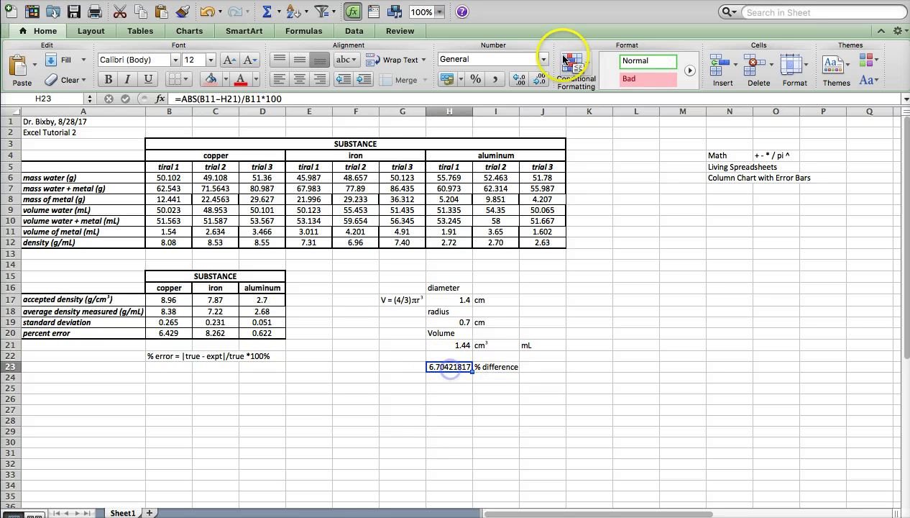
left_click(535, 79)
left_click(535, 79)
left_click(535, 79)
left_click(535, 79)
left_click(535, 79)
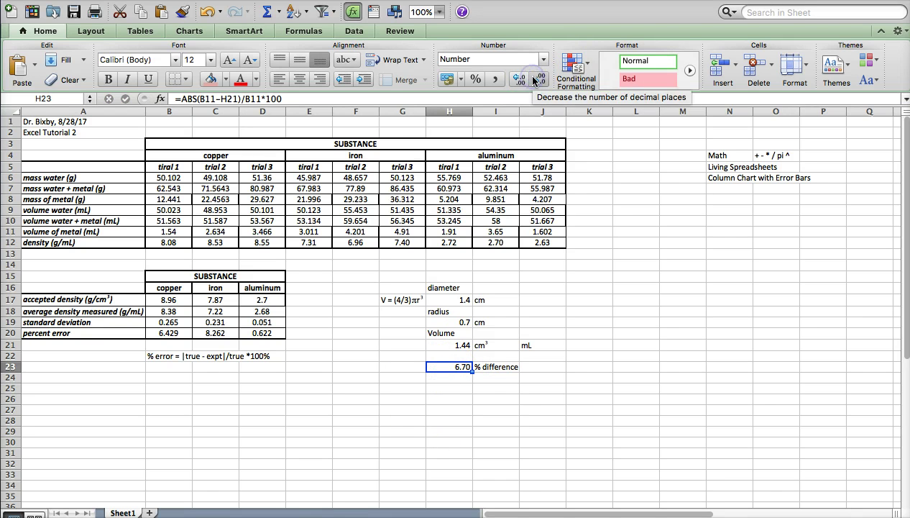
left_click(535, 79)
left_click(462, 432)
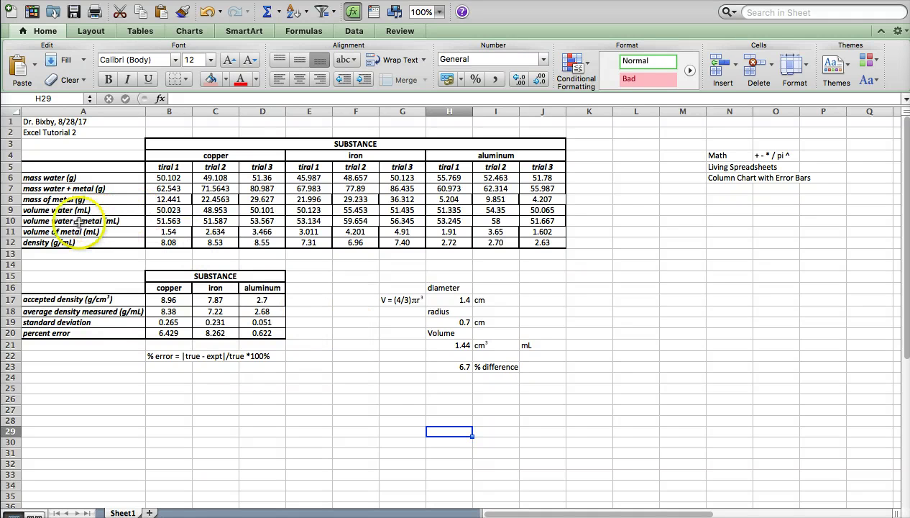
- Try 51.863 as copper trial 1's volume water + metal in B10 to test the linked formulas, and undo the change
left_click(173, 222)
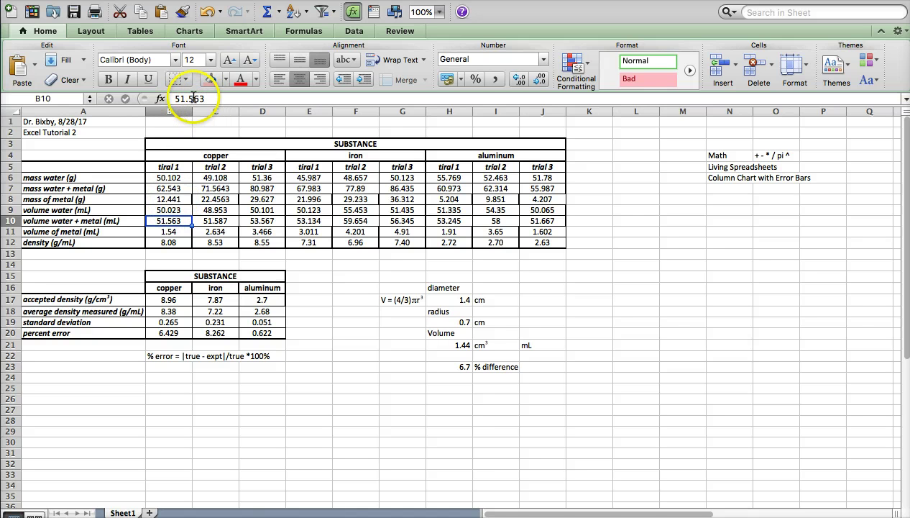
left_click_drag(192, 98, 188, 99)
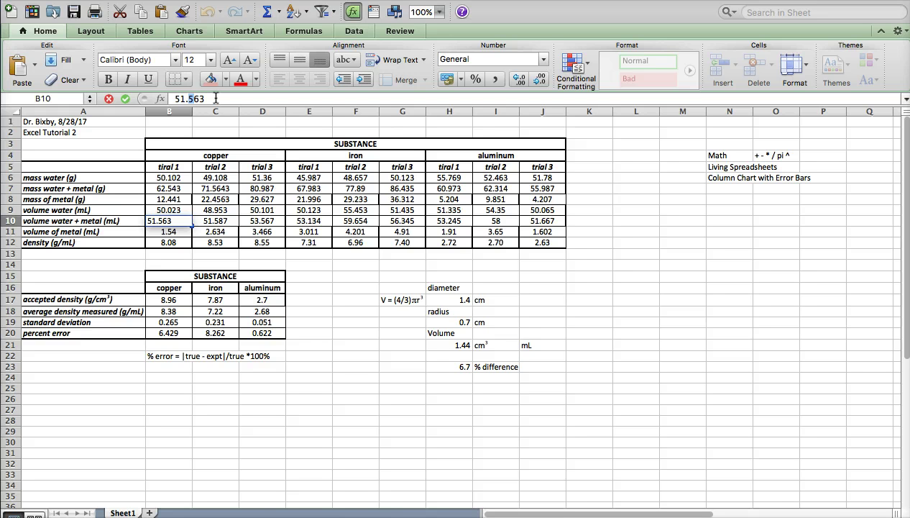
type("8")
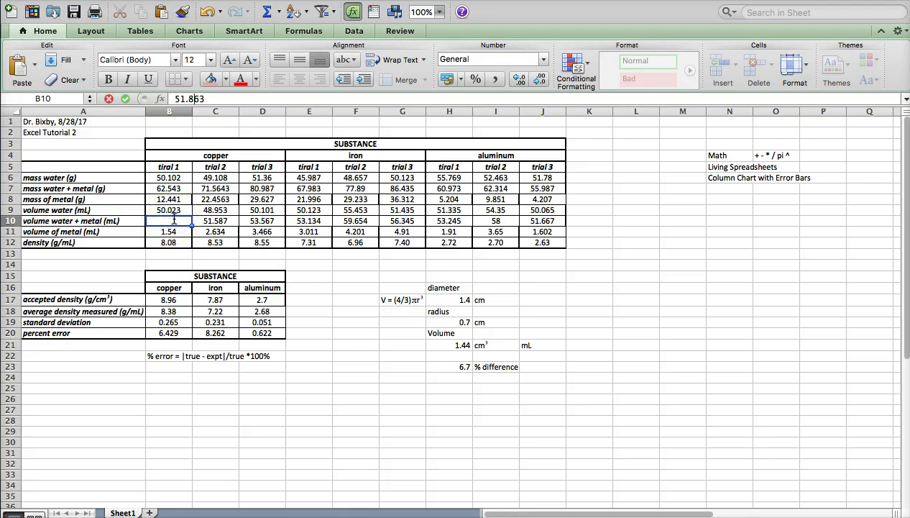
key("Return")
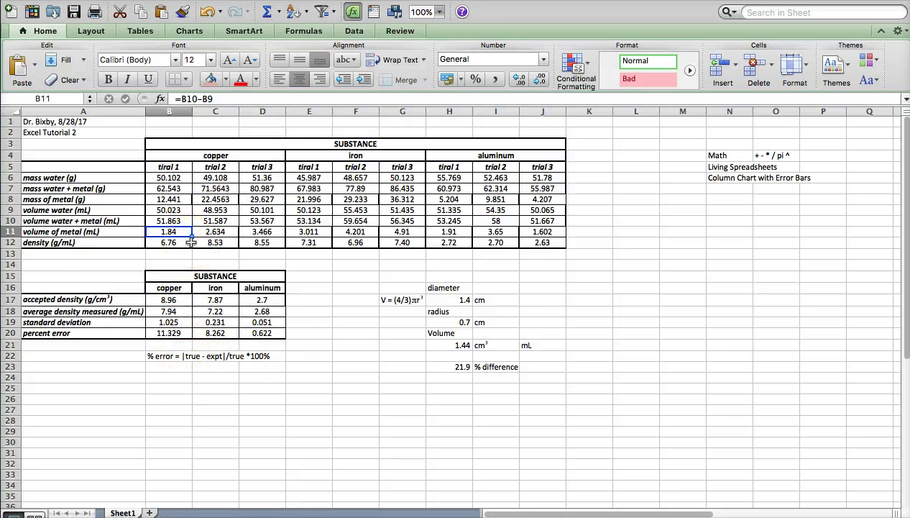
key("super+z")
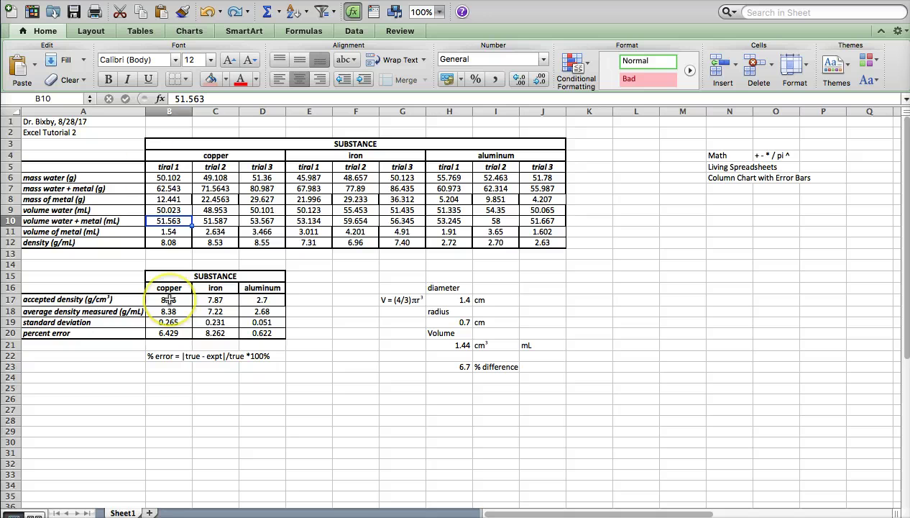
- Insert a 2-D clustered column chart on the sheet
left_click(189, 31)
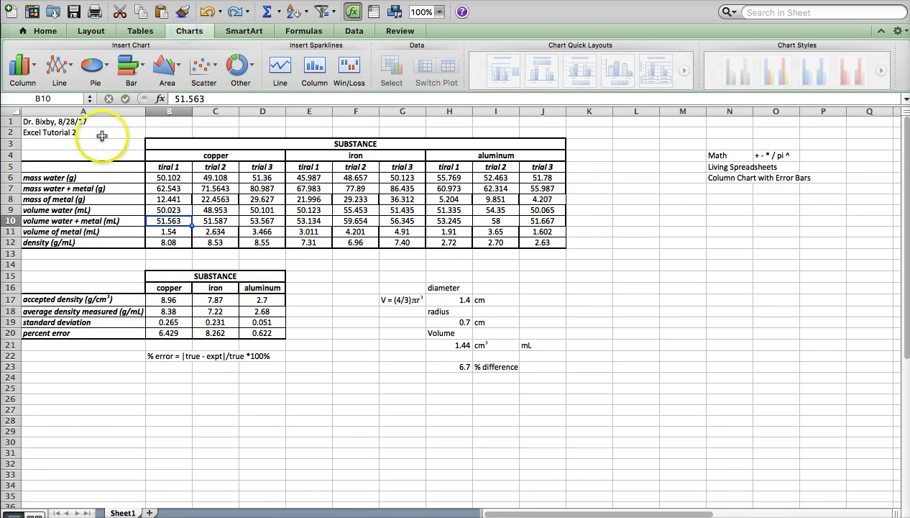
left_click(29, 67)
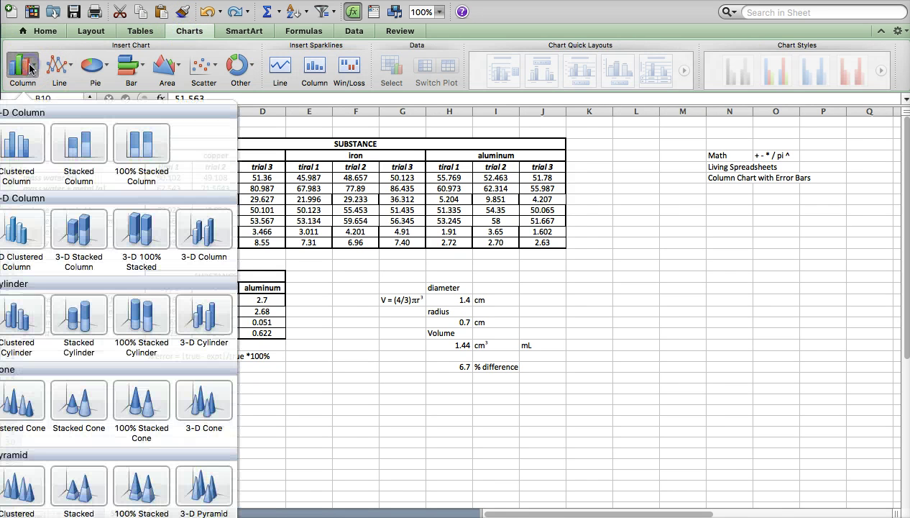
left_click(21, 151)
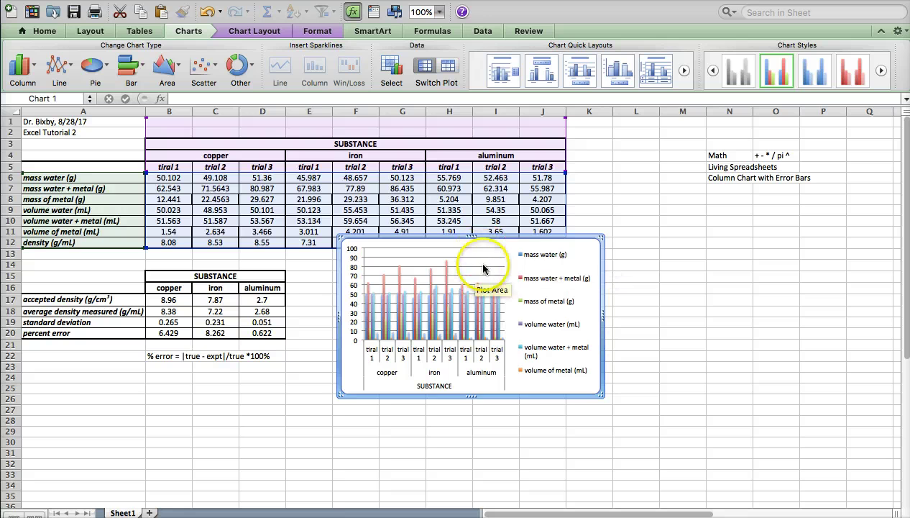
- Remove all automatically added data series from the new column chart's data source
right_click(529, 265)
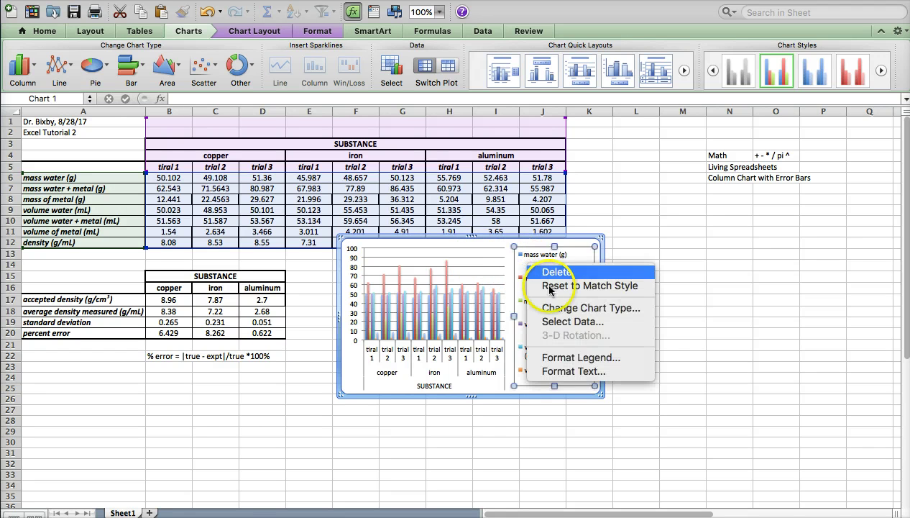
left_click(563, 323)
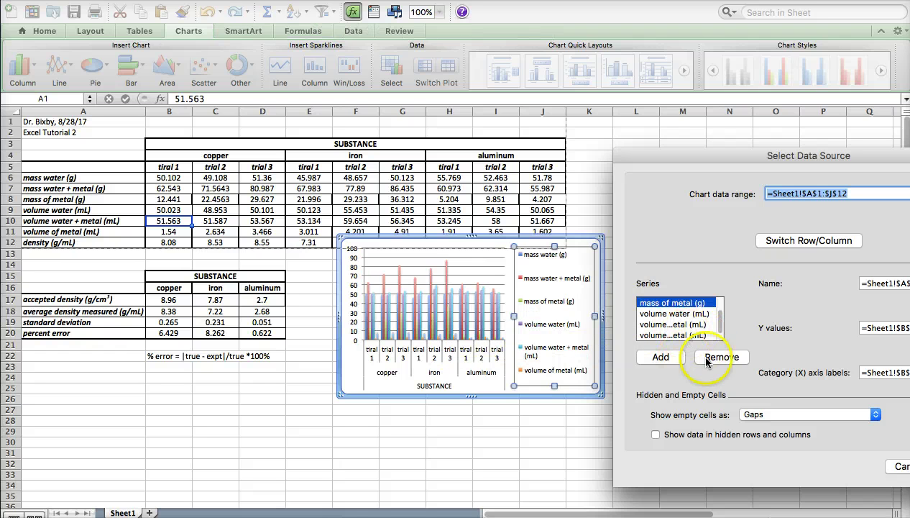
left_click(706, 362)
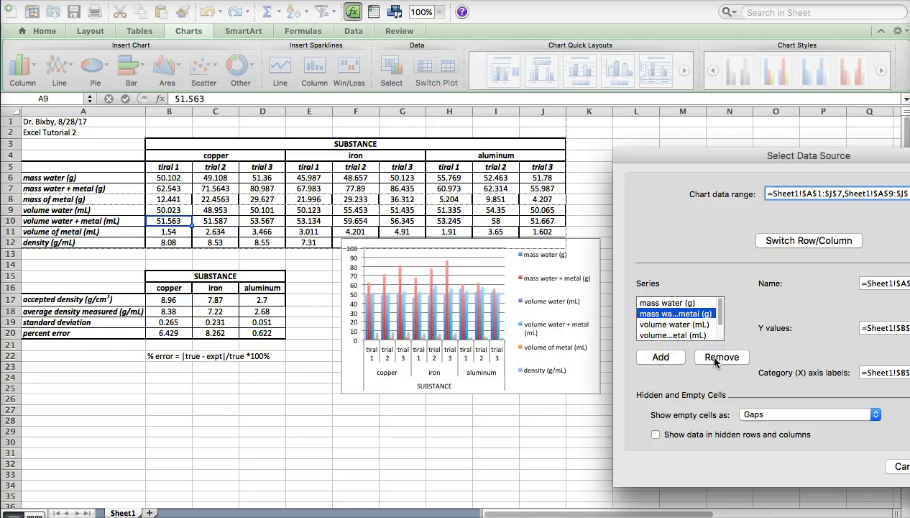
left_click(715, 359)
left_click(715, 359)
left_click(714, 359)
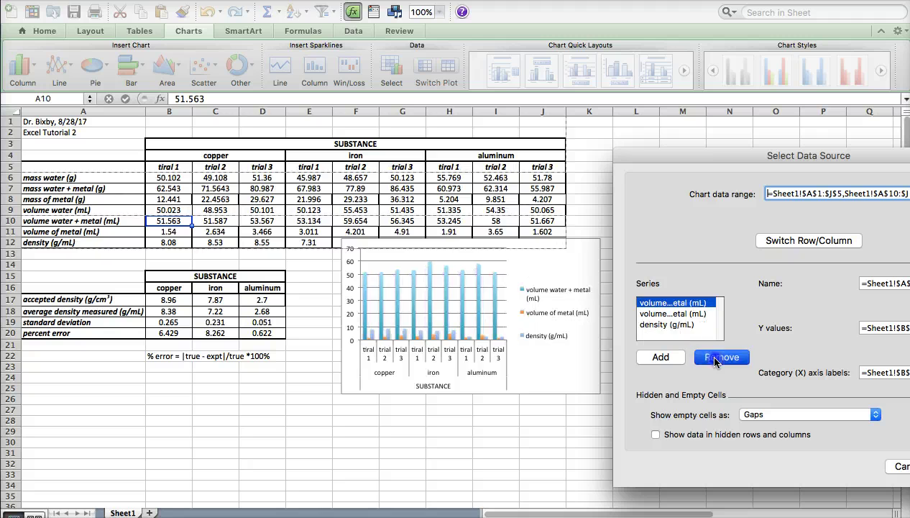
left_click(715, 359)
left_click(715, 360)
left_click(715, 360)
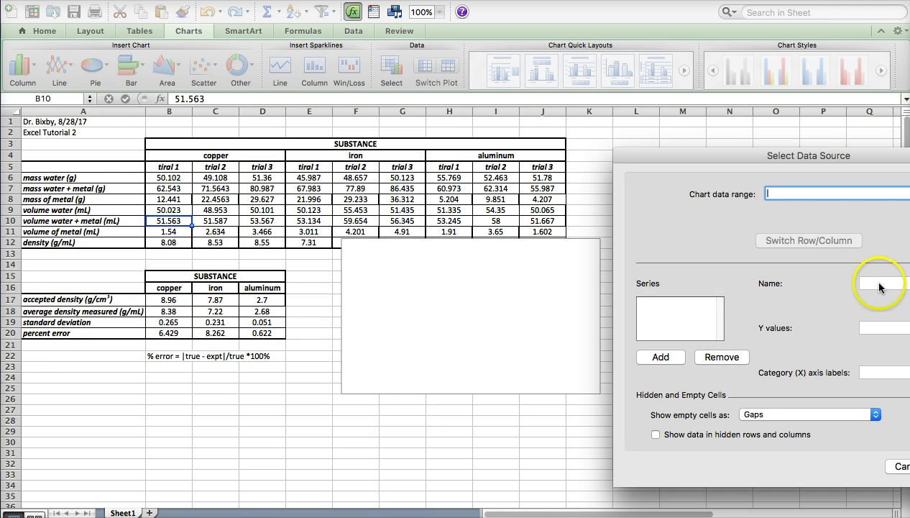
- Add a chart series named "Density" with the average measured densities in B18:D18 as its Y values
left_click(660, 355)
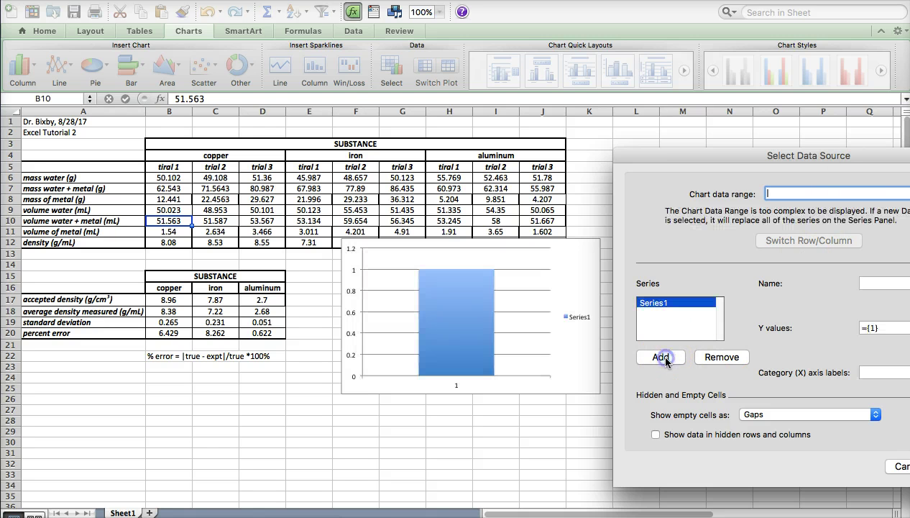
left_click(873, 283)
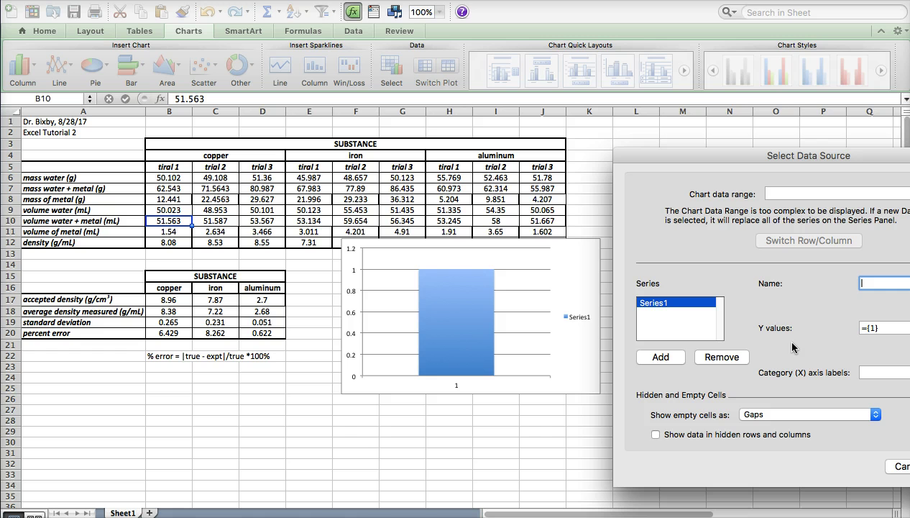
type("Density")
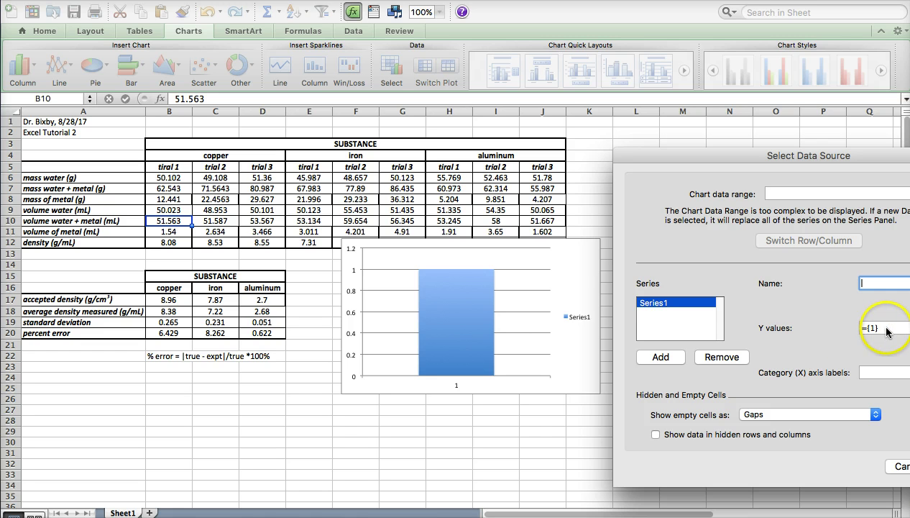
left_click(883, 328)
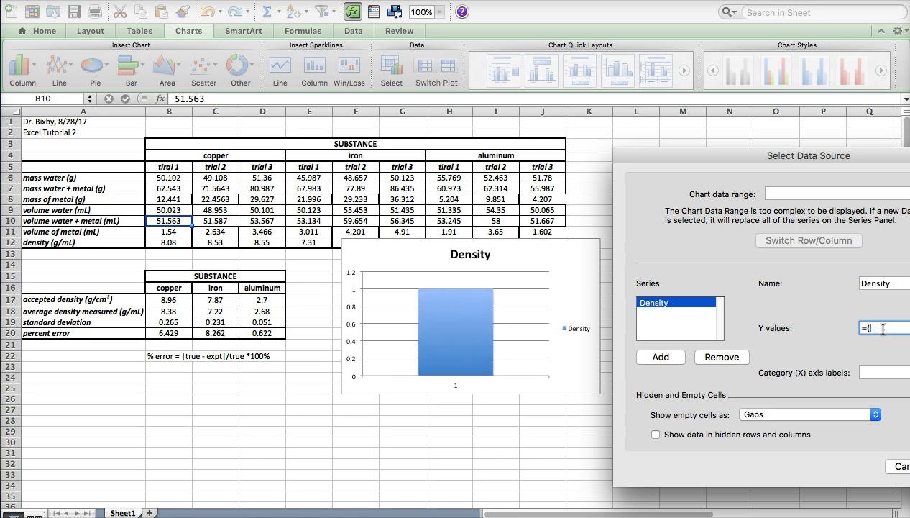
left_click(169, 300)
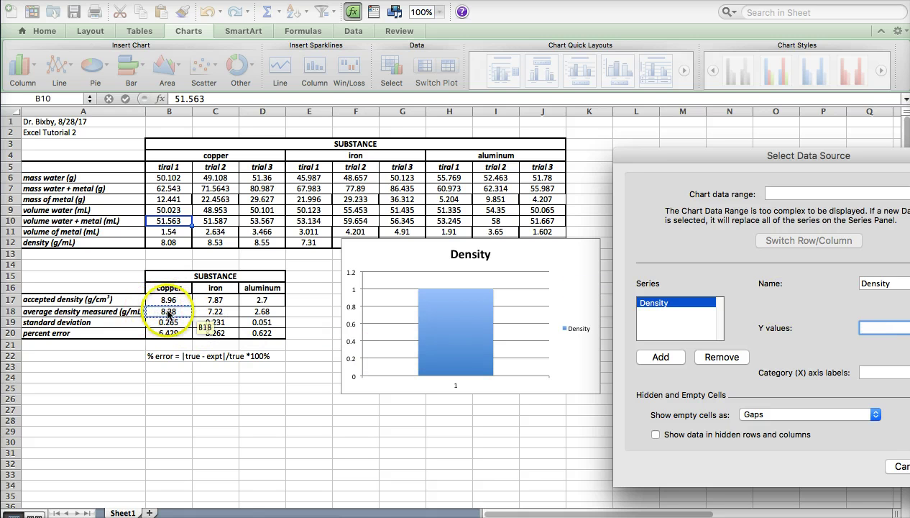
left_click(164, 311)
left_click_drag(164, 310, 251, 311)
- Use the metal names in B16:D16 as the chart's category axis labels and apply the data source settings
left_click(874, 373)
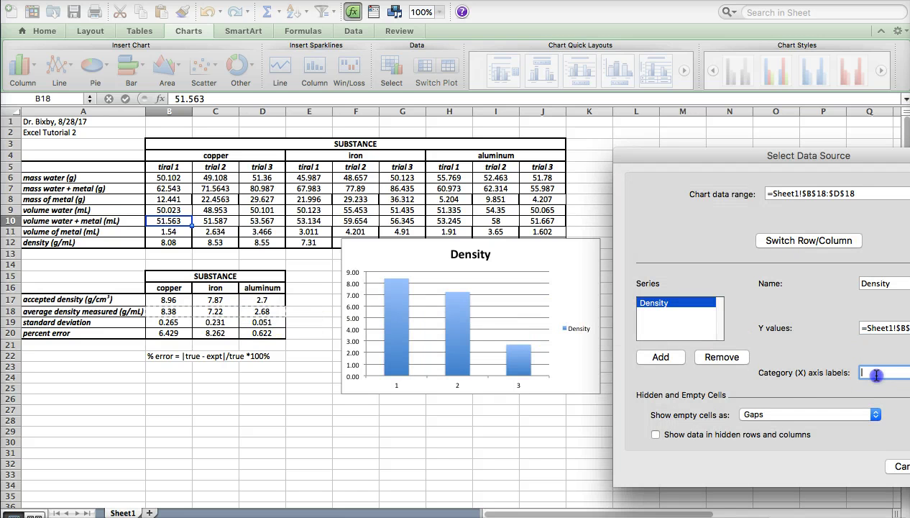
left_click(187, 321)
left_click(167, 290)
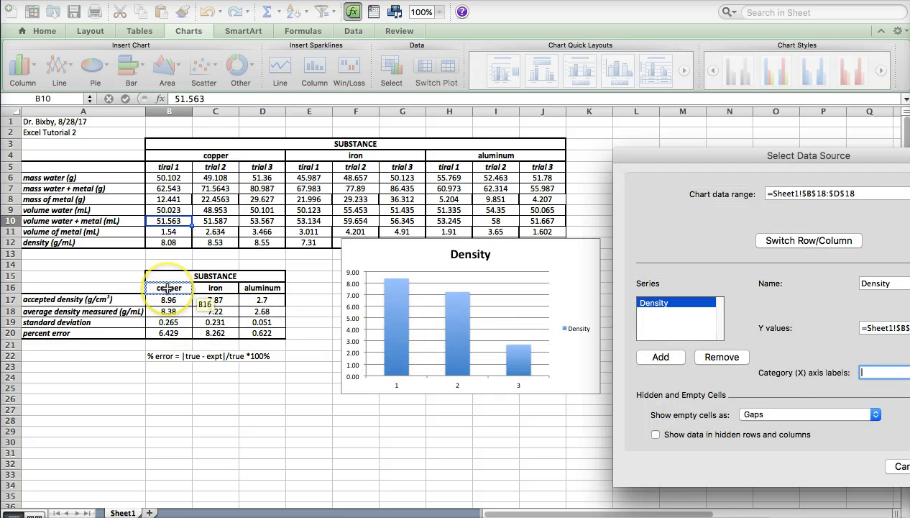
left_click_drag(167, 288, 248, 287)
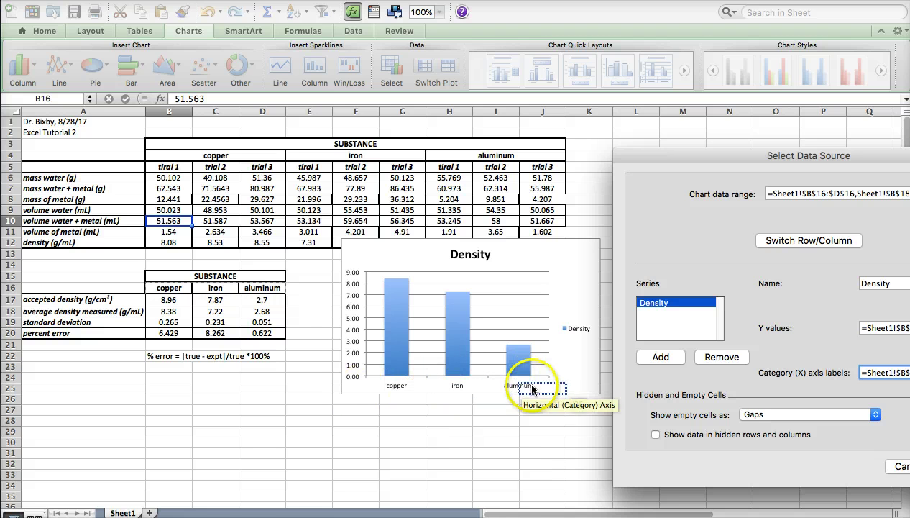
key("Return")
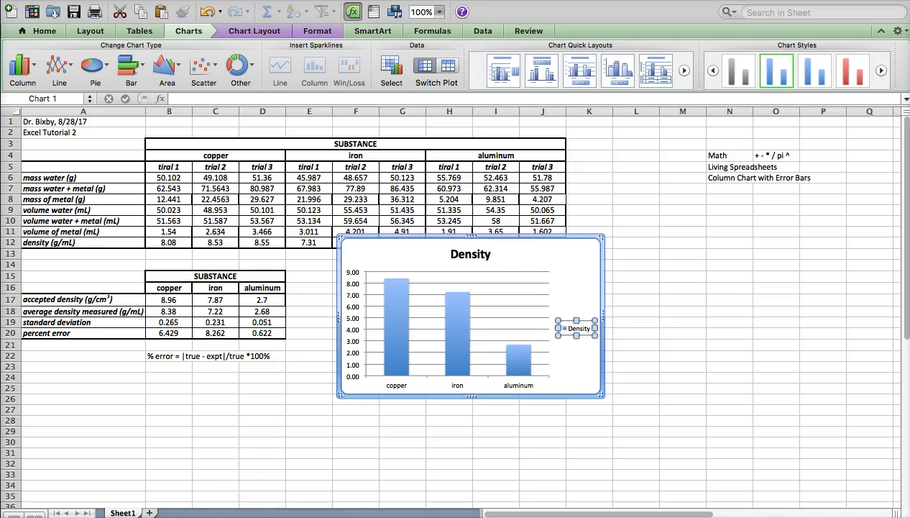
- Move the density column chart down so it sits clear of the trial data table
left_click(532, 255)
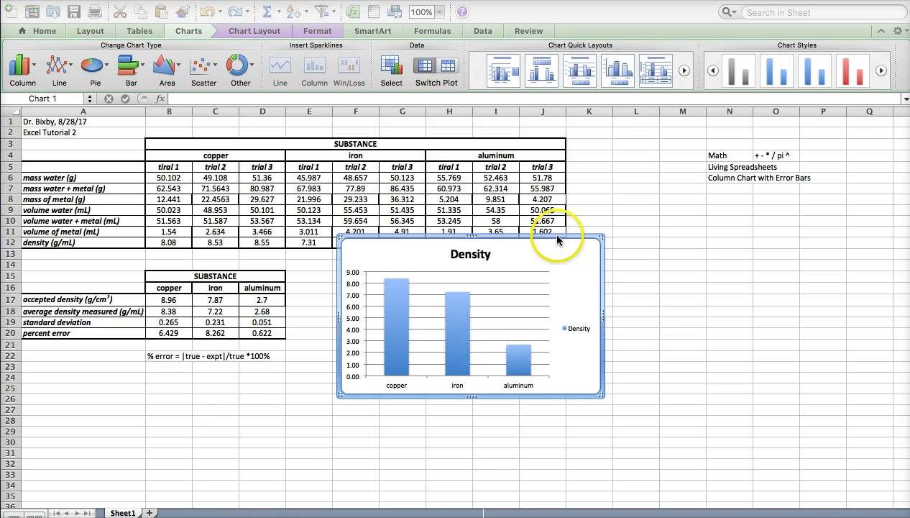
key("Up")
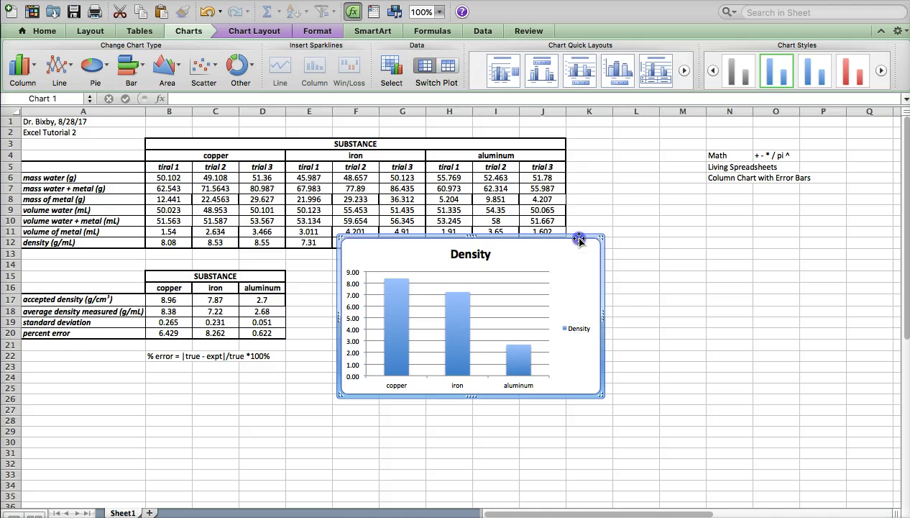
left_click_drag(579, 246, 569, 295)
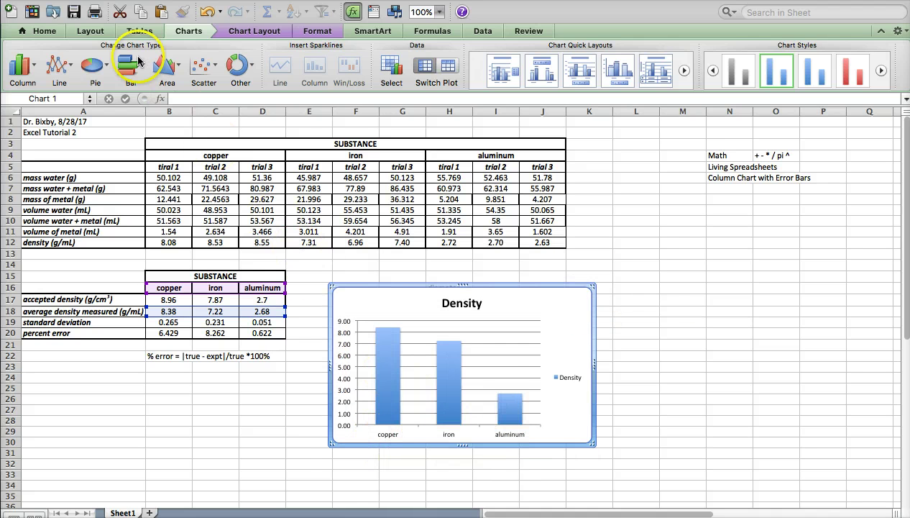
- Add a horizontal axis title below the chart's category axis reading "Metal"
left_click(231, 33)
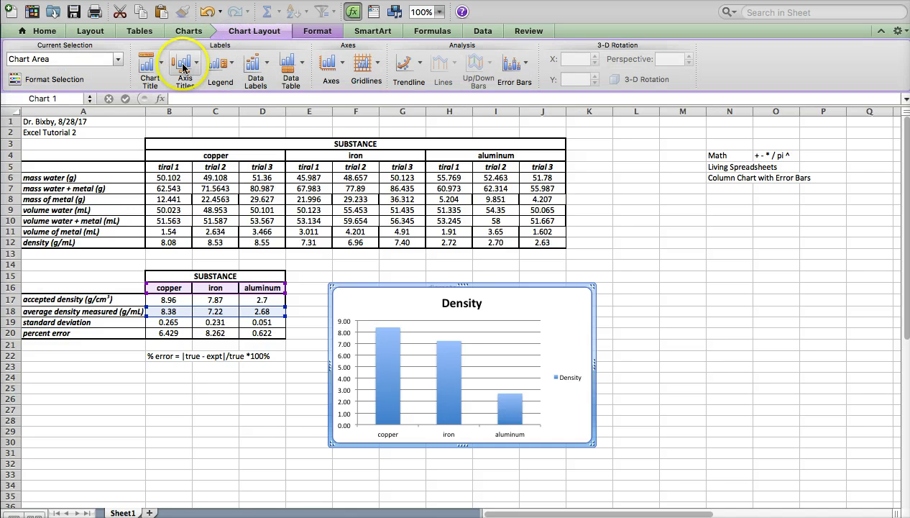
left_click(185, 64)
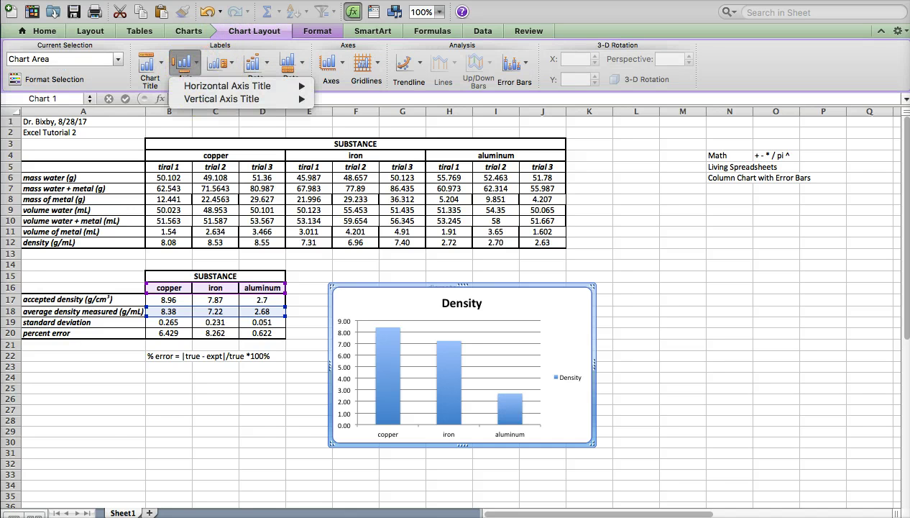
left_click(133, 439)
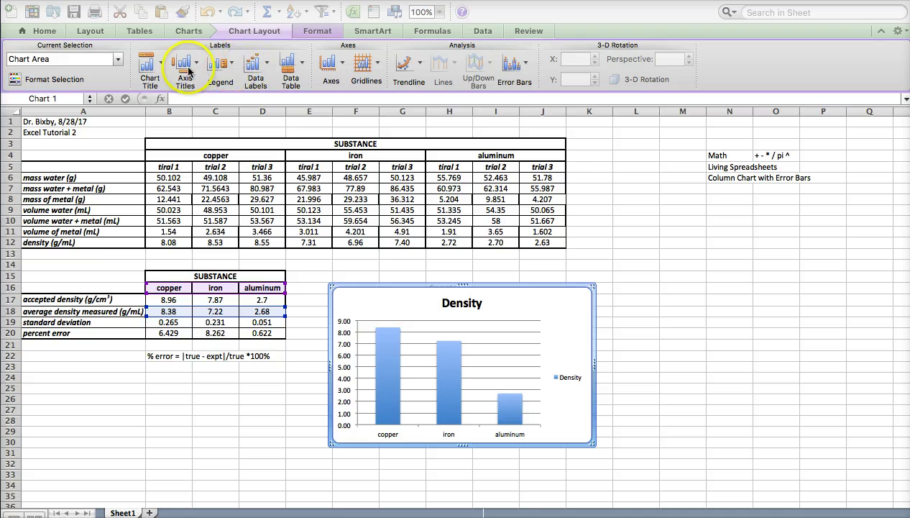
left_click(189, 68)
mouse_move(260, 83)
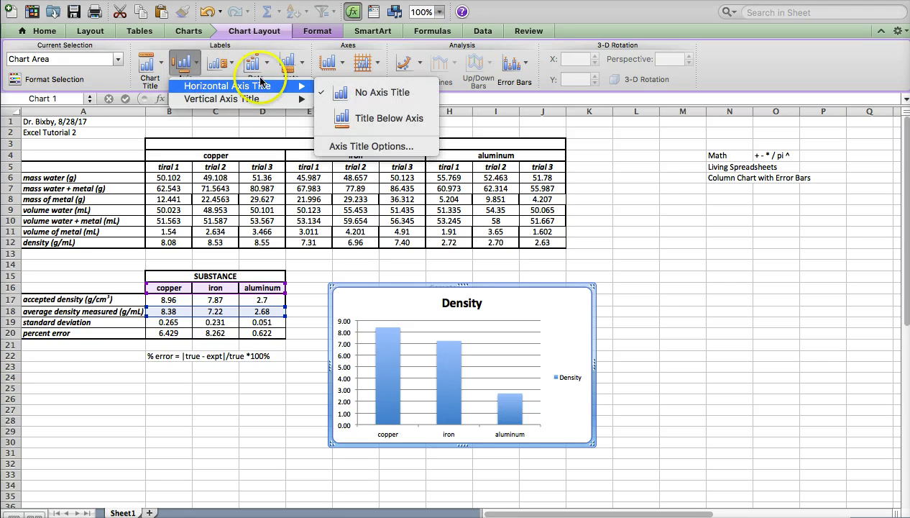
left_click(346, 118)
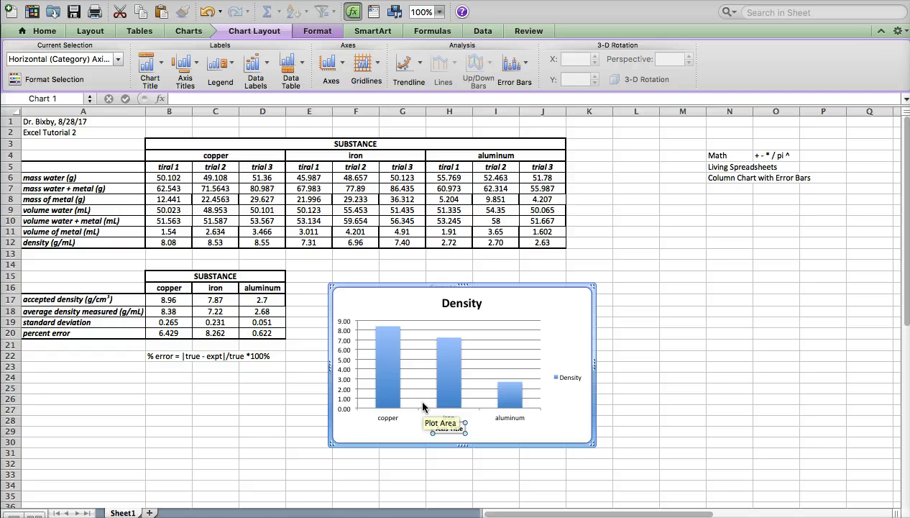
triple_click(449, 428)
type("Metal")
left_click(480, 431)
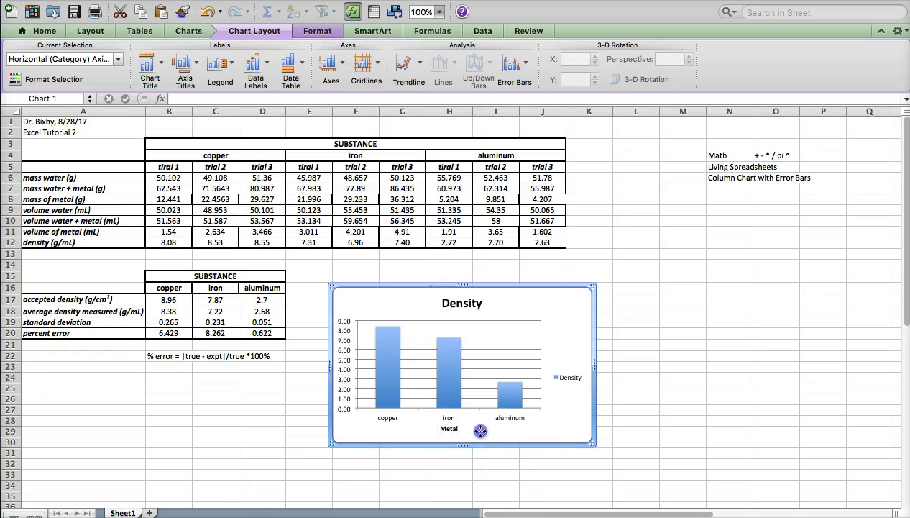
- Add a rotated vertical axis title reading "Density" to the chart
left_click(185, 63)
mouse_move(191, 87)
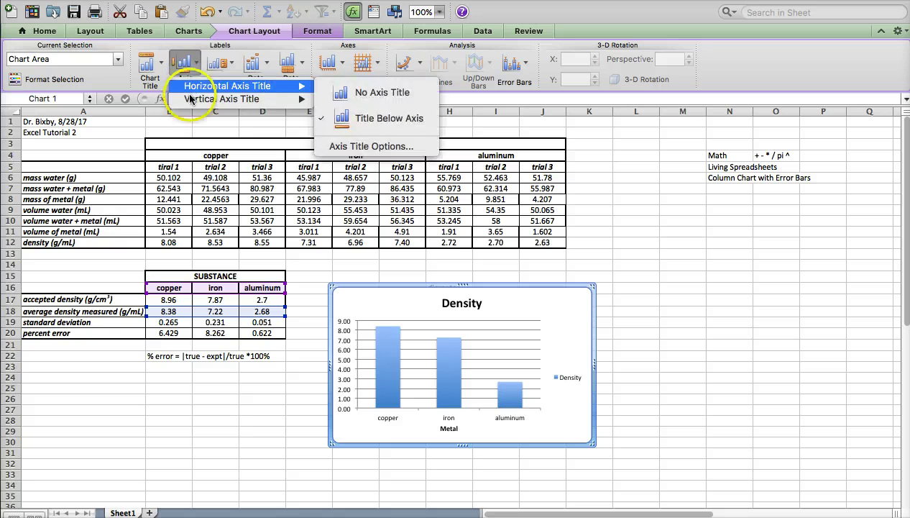
left_click(368, 128)
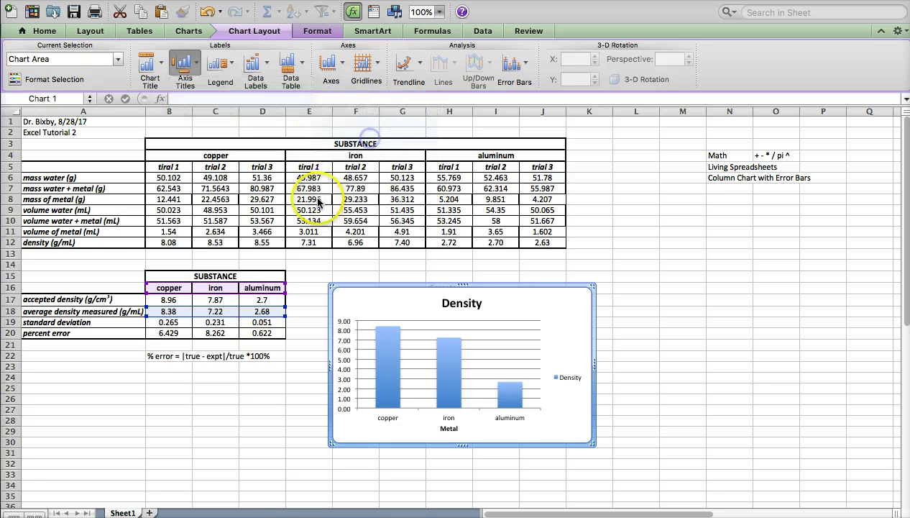
type("Density")
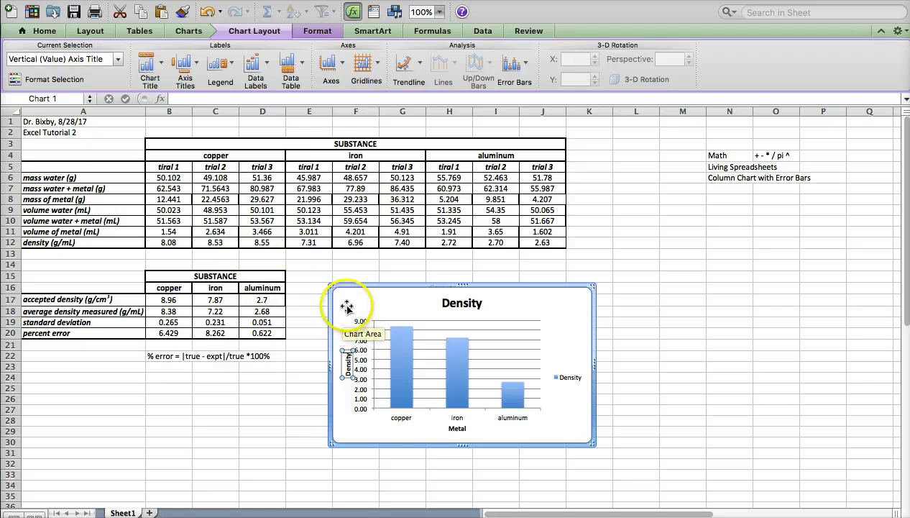
left_click(346, 348)
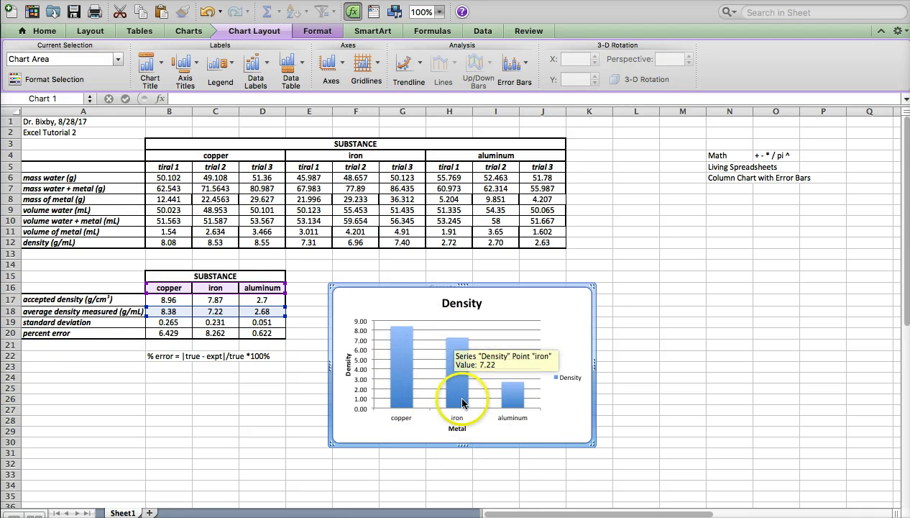
- Delete the legend from the density chart
left_click(566, 389)
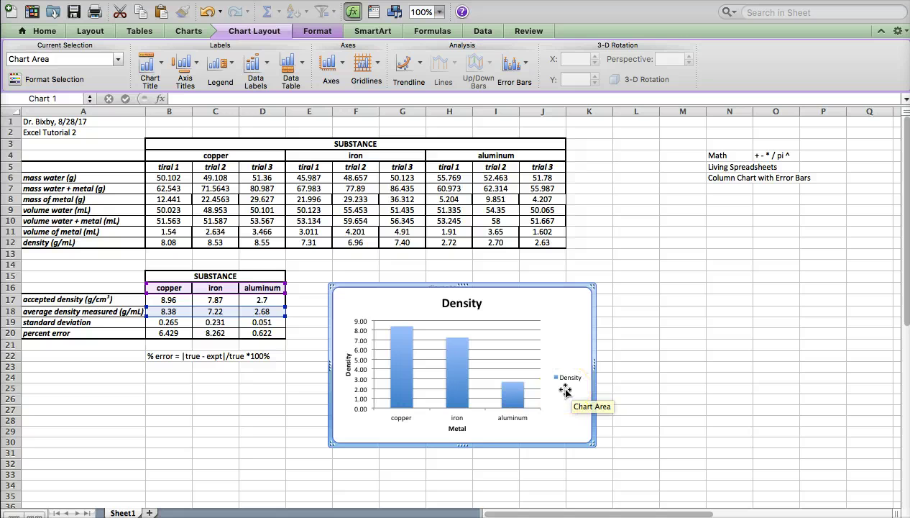
left_click(567, 382)
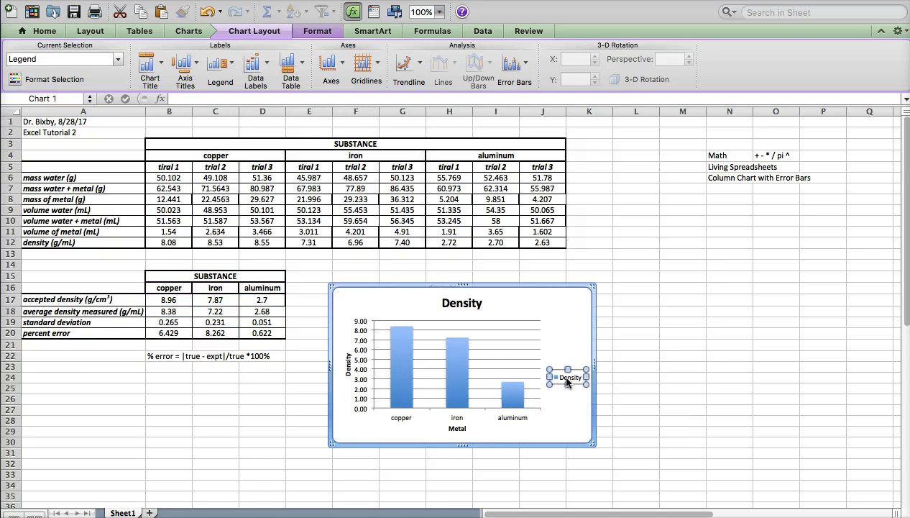
key("Delete")
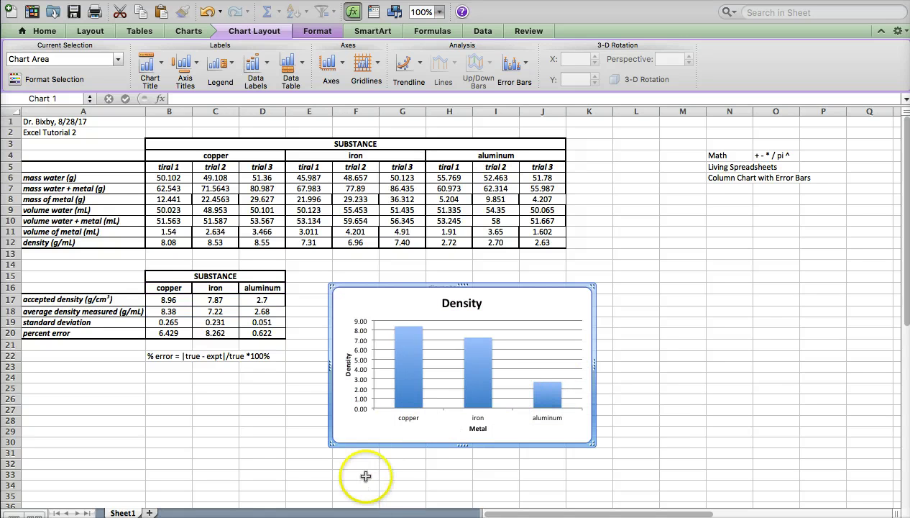
- Change the vertical axis title to "Density, g/mL"
left_click(349, 361)
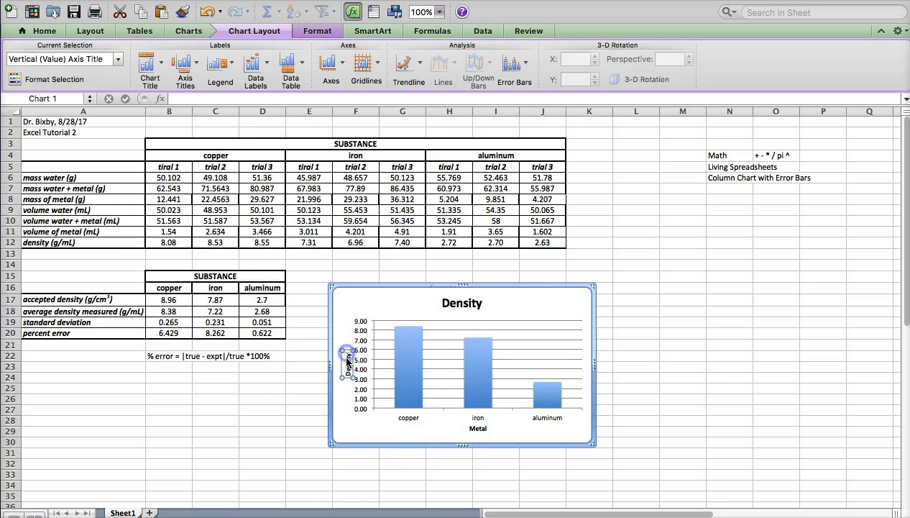
left_click(350, 292)
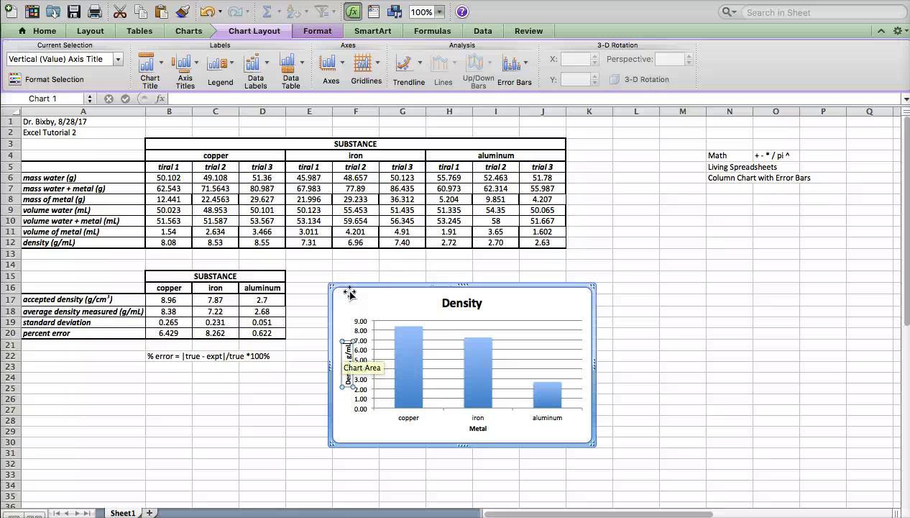
left_click(356, 429)
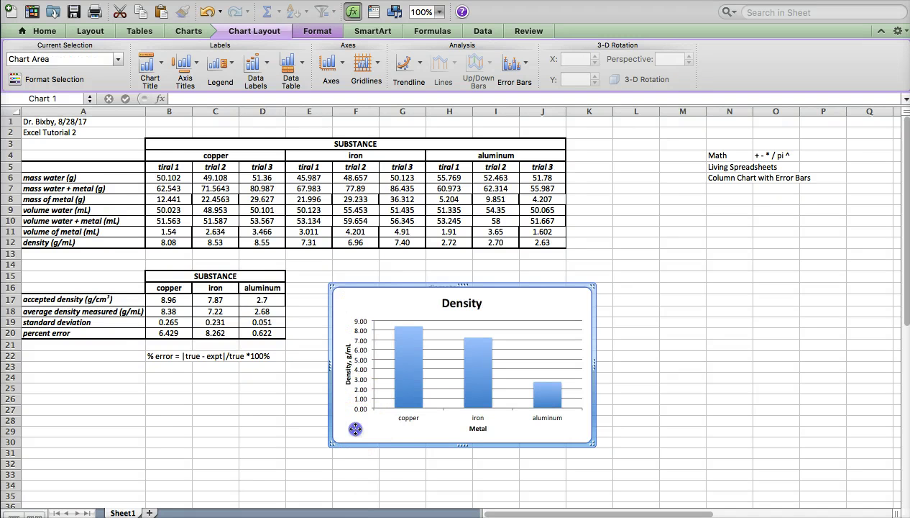
- Format the Density series with Y error bars displayed in both directions and a custom error amount
mouse_move(407, 331)
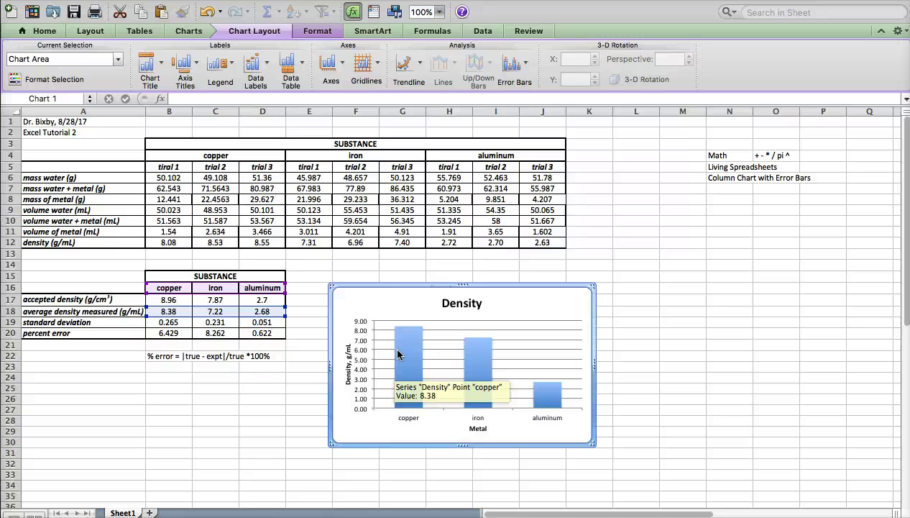
left_click(399, 354)
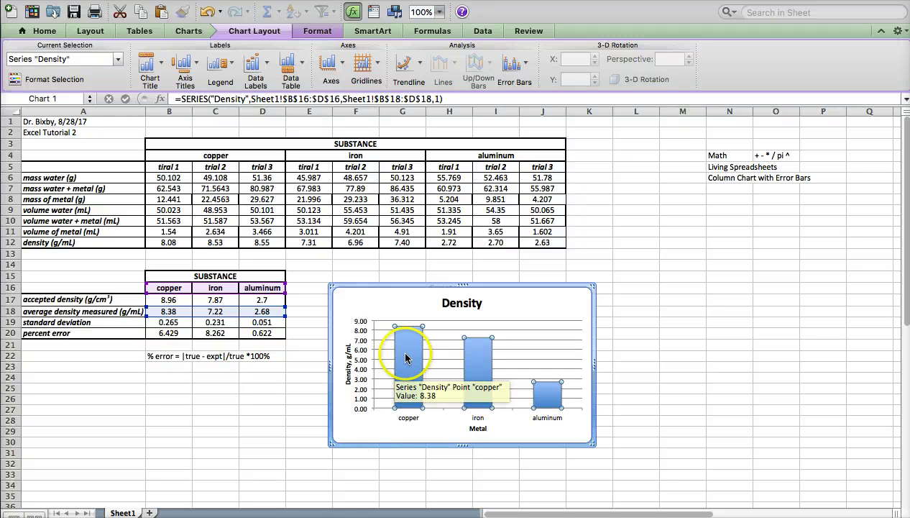
right_click(406, 360)
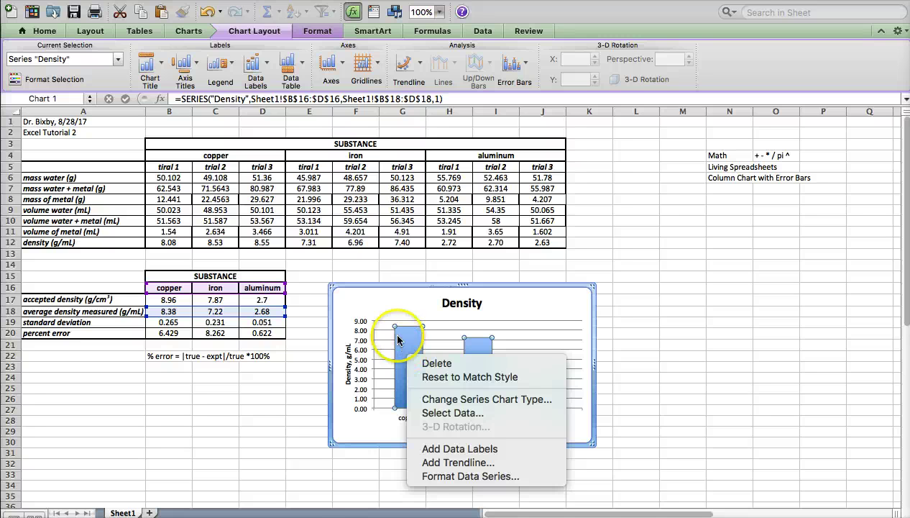
left_click(446, 476)
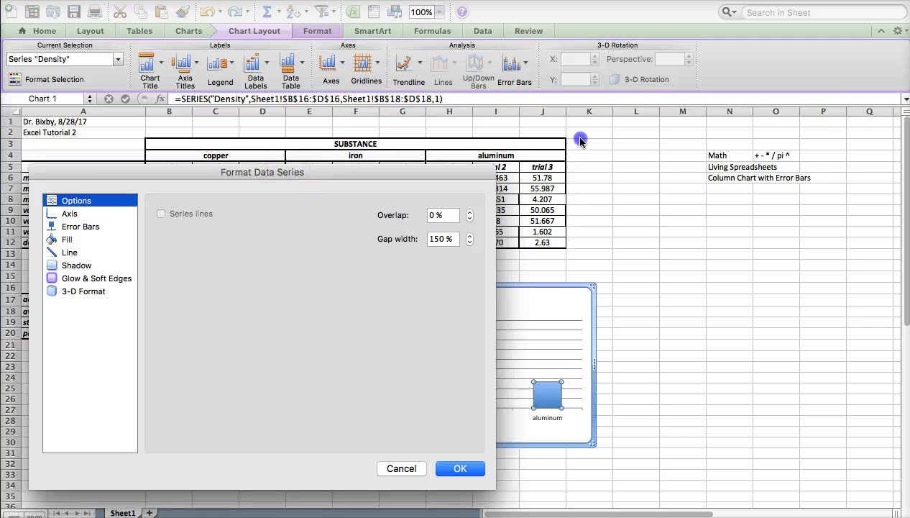
left_click_drag(581, 141, 610, 146)
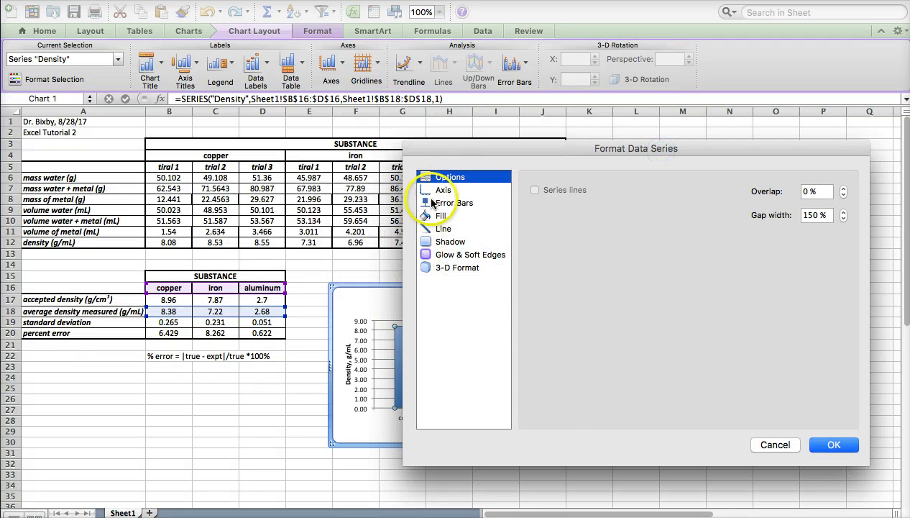
left_click(436, 206)
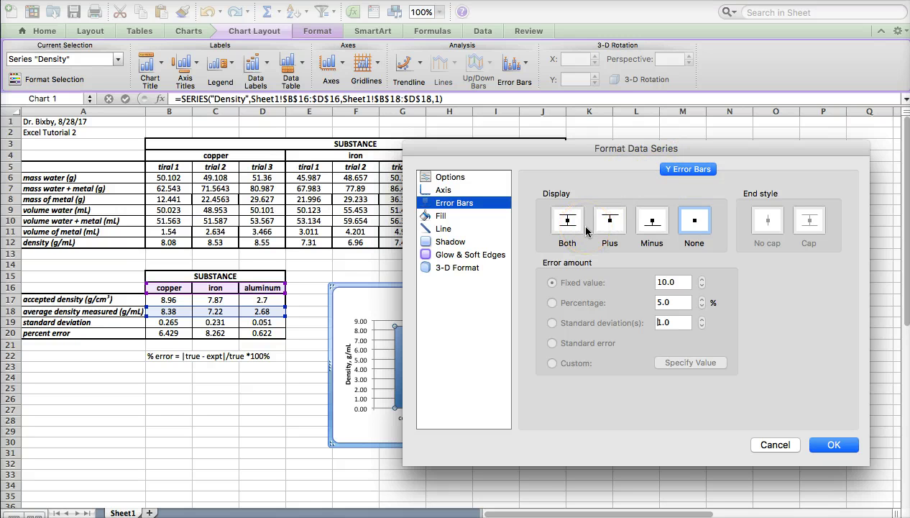
left_click(566, 219)
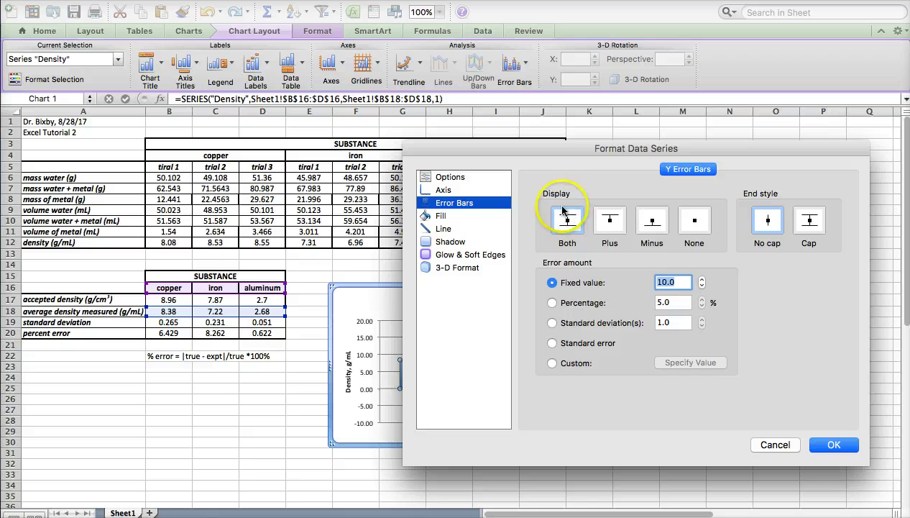
left_click(552, 363)
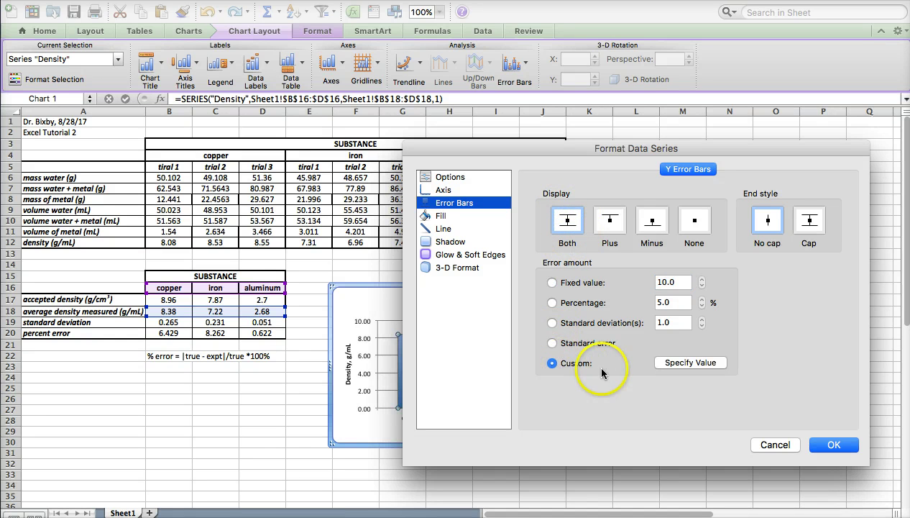
- Specify the standard deviations in B19:D19 as both the positive and negative custom error values
left_click(673, 363)
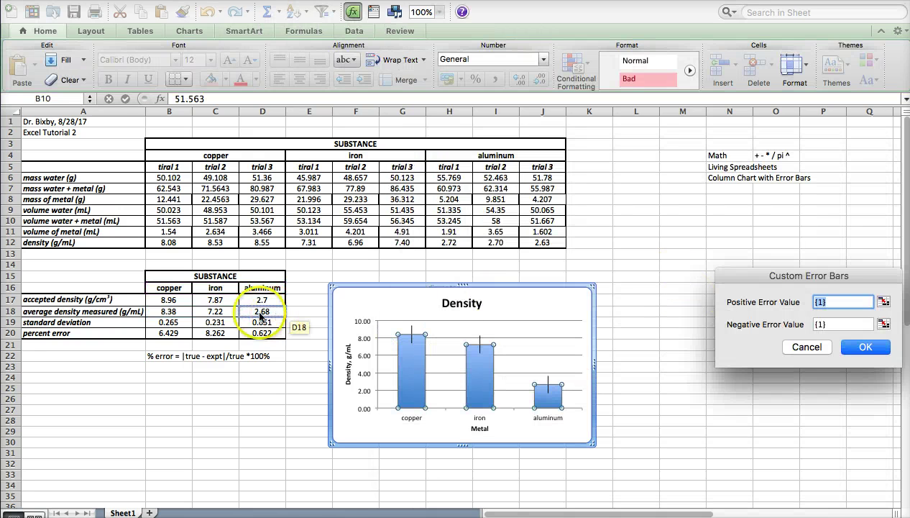
left_click_drag(157, 321, 248, 322)
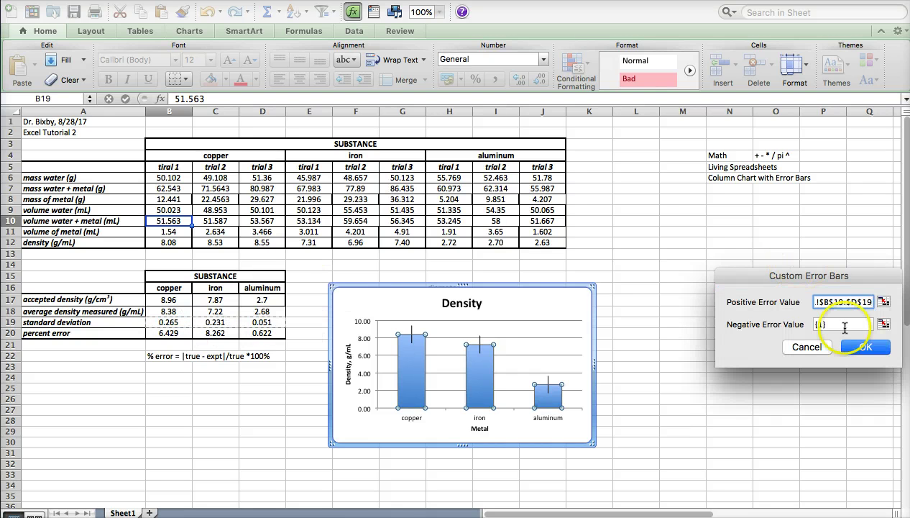
left_click(833, 325)
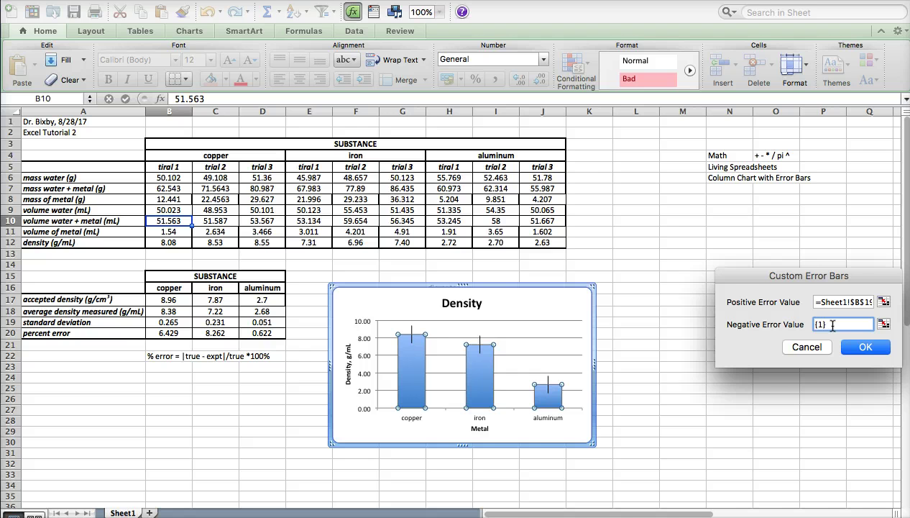
left_click(159, 322)
left_click_drag(159, 322, 253, 322)
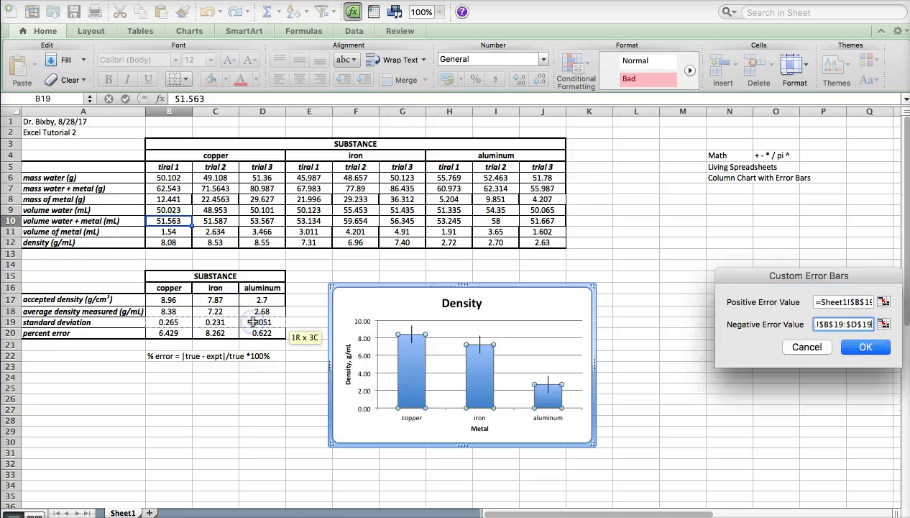
left_click(866, 347)
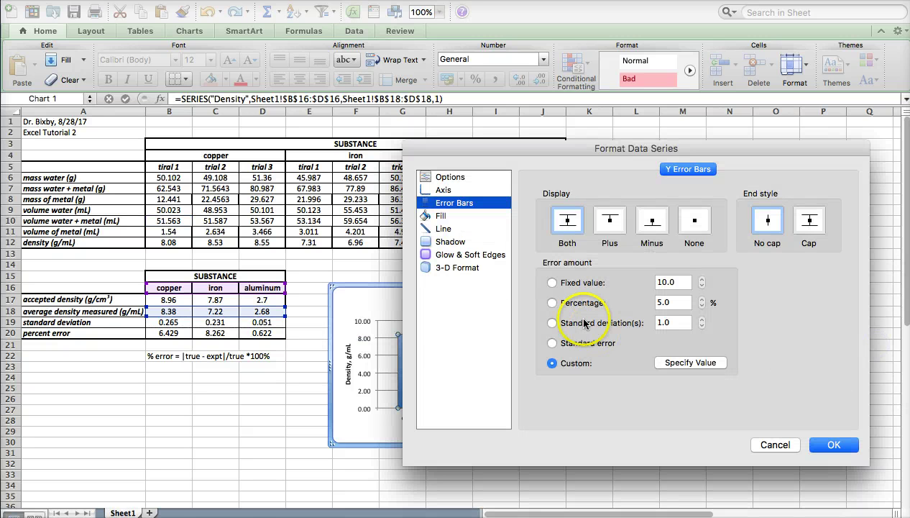
- Give the error bars the Cap end style and apply the data series formatting
left_click(810, 231)
left_click_drag(581, 148, 637, 151)
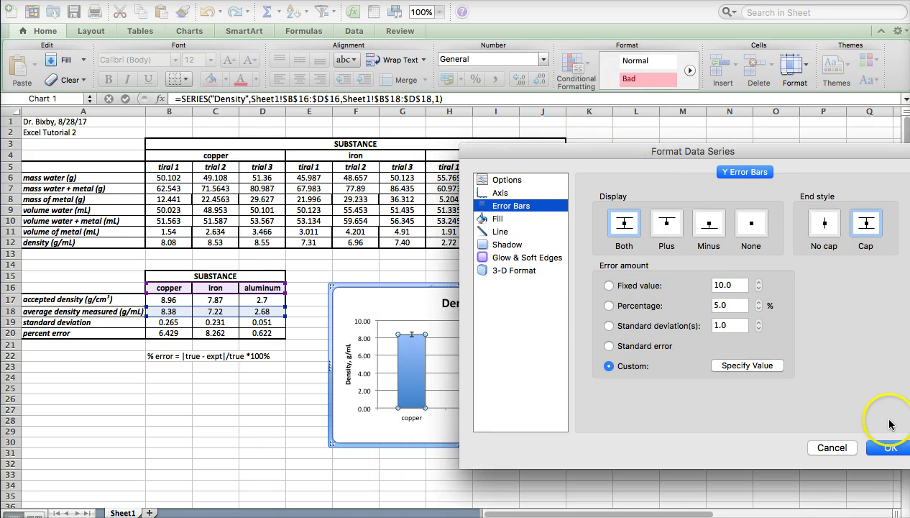
left_click(889, 447)
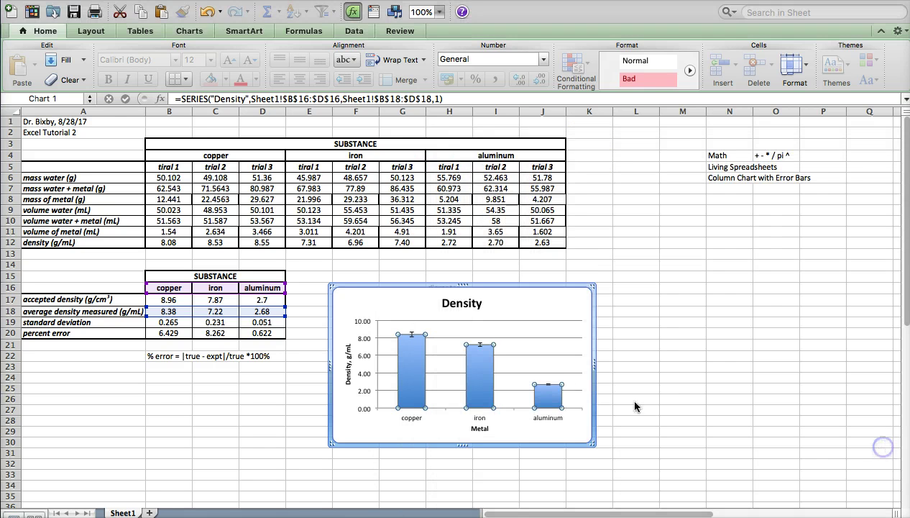
- Move the density chart beside the sphere volume calculations, with its left edge at about column J, so they are uncovered
left_click(561, 308)
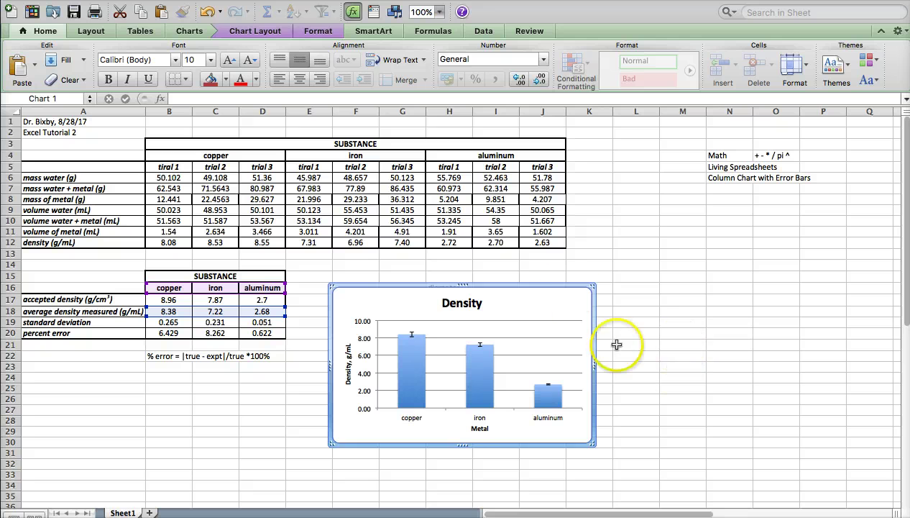
left_click_drag(565, 286, 550, 276)
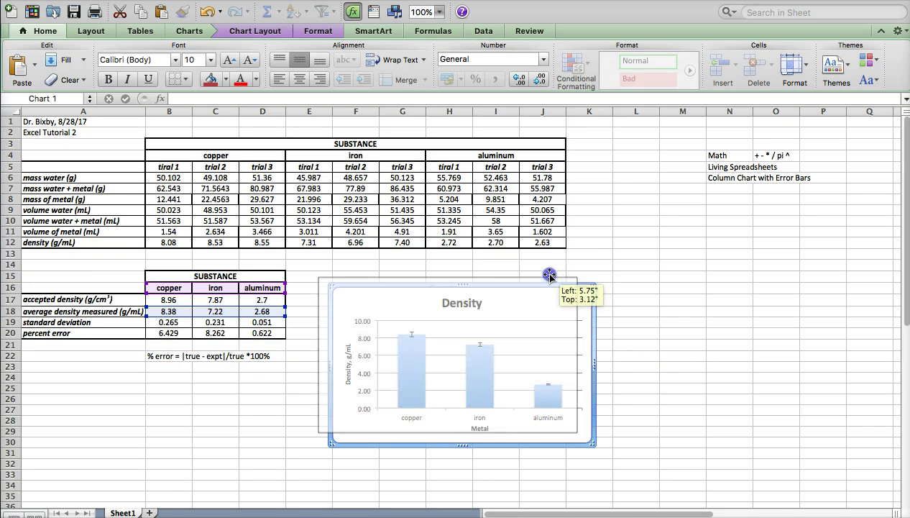
left_click(665, 300)
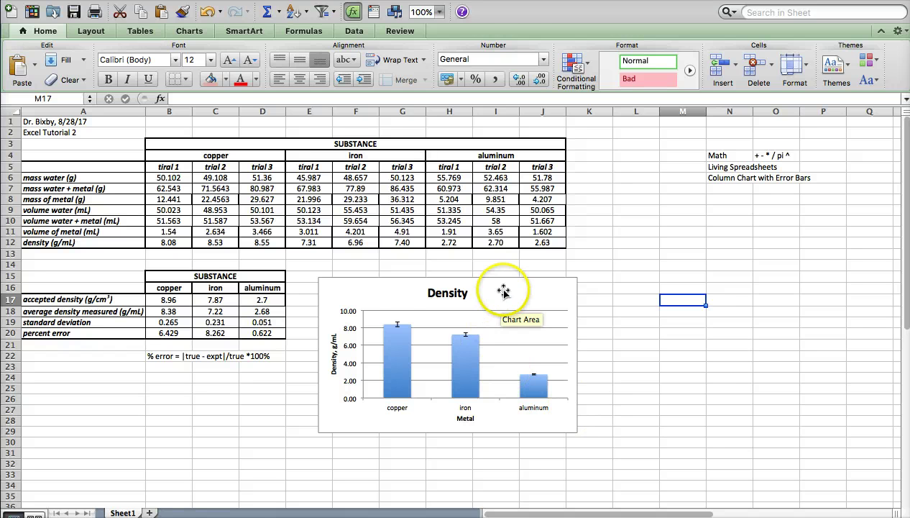
left_click_drag(563, 287, 636, 310)
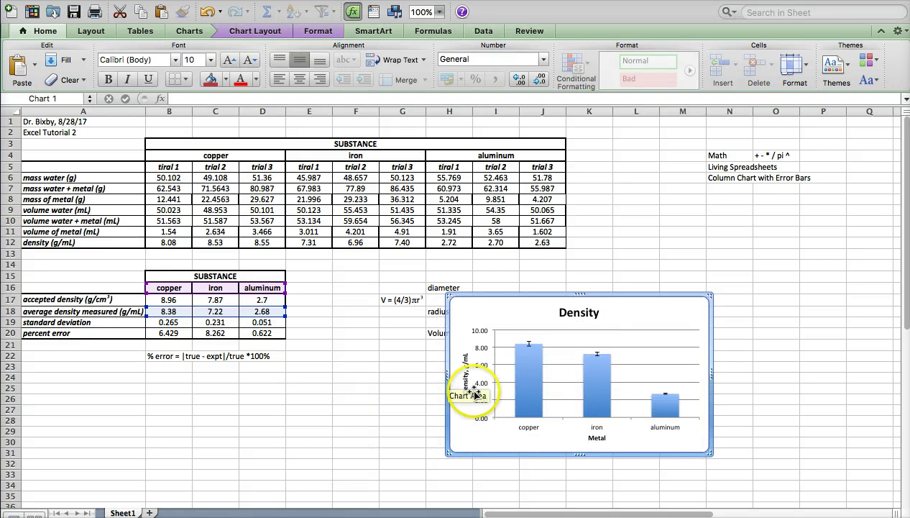
left_click_drag(496, 308, 603, 282)
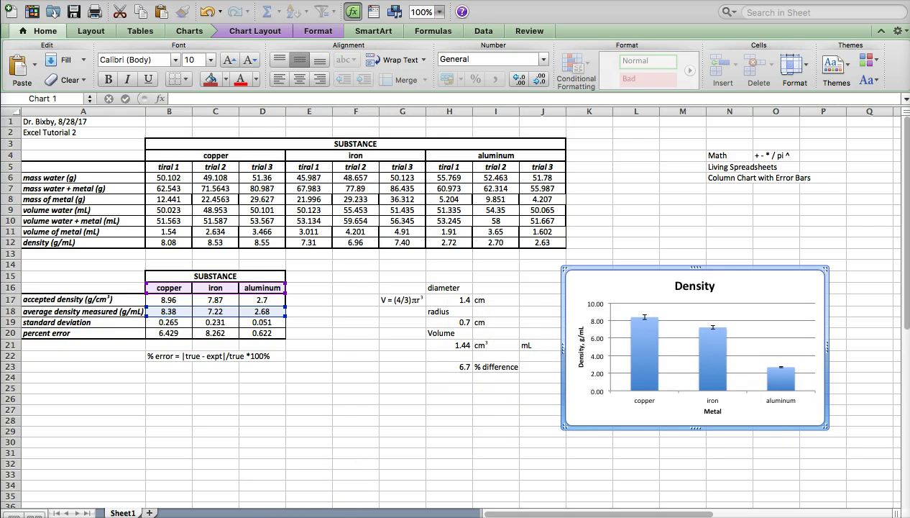